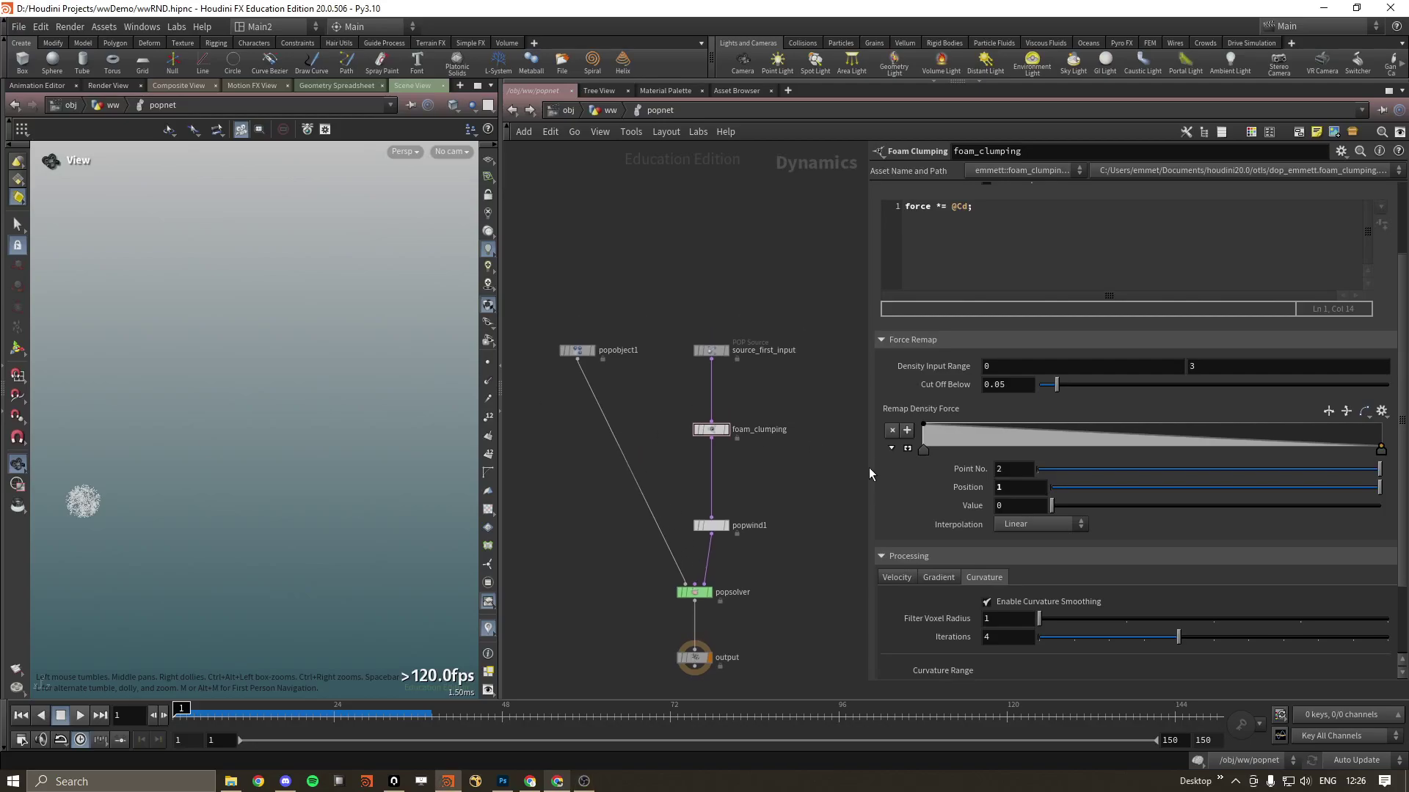
- Collapse the Force Remap, Processing and Visualizers folders and turn on Show Help
left_click_drag(868, 468, 855, 468)
scroll(816, 488, "down", 2)
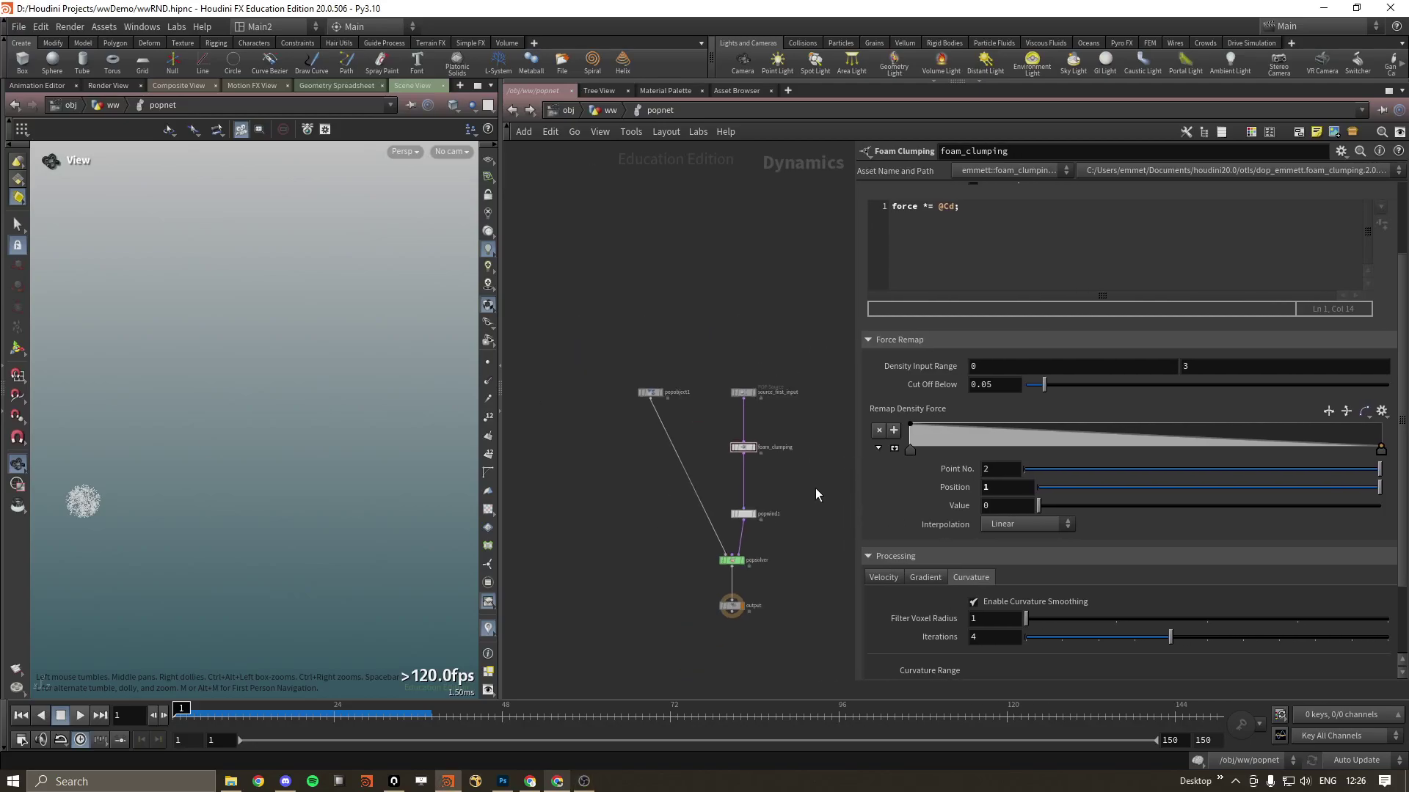
scroll(785, 463, "up", 3)
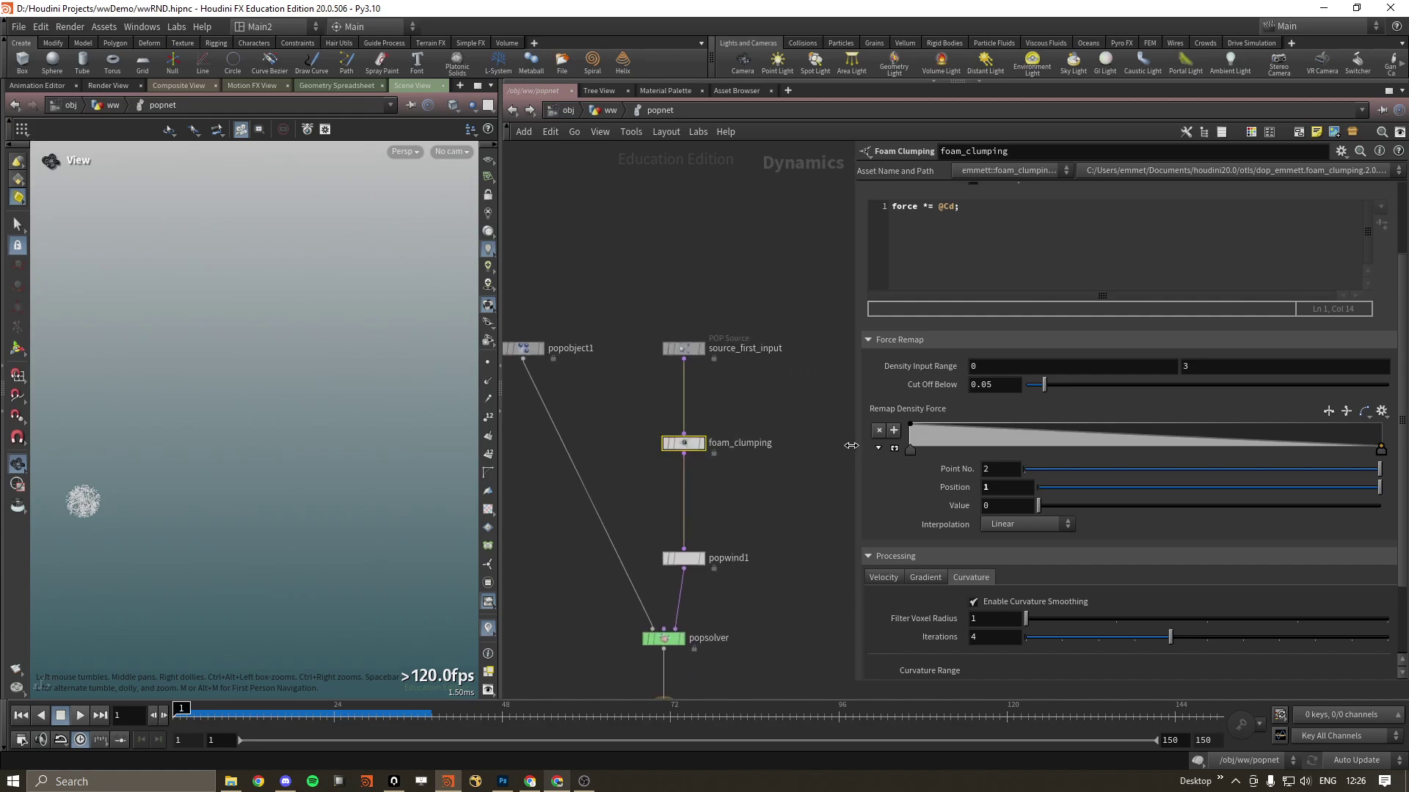
left_click_drag(851, 444, 830, 451)
scroll(837, 499, "up", 2)
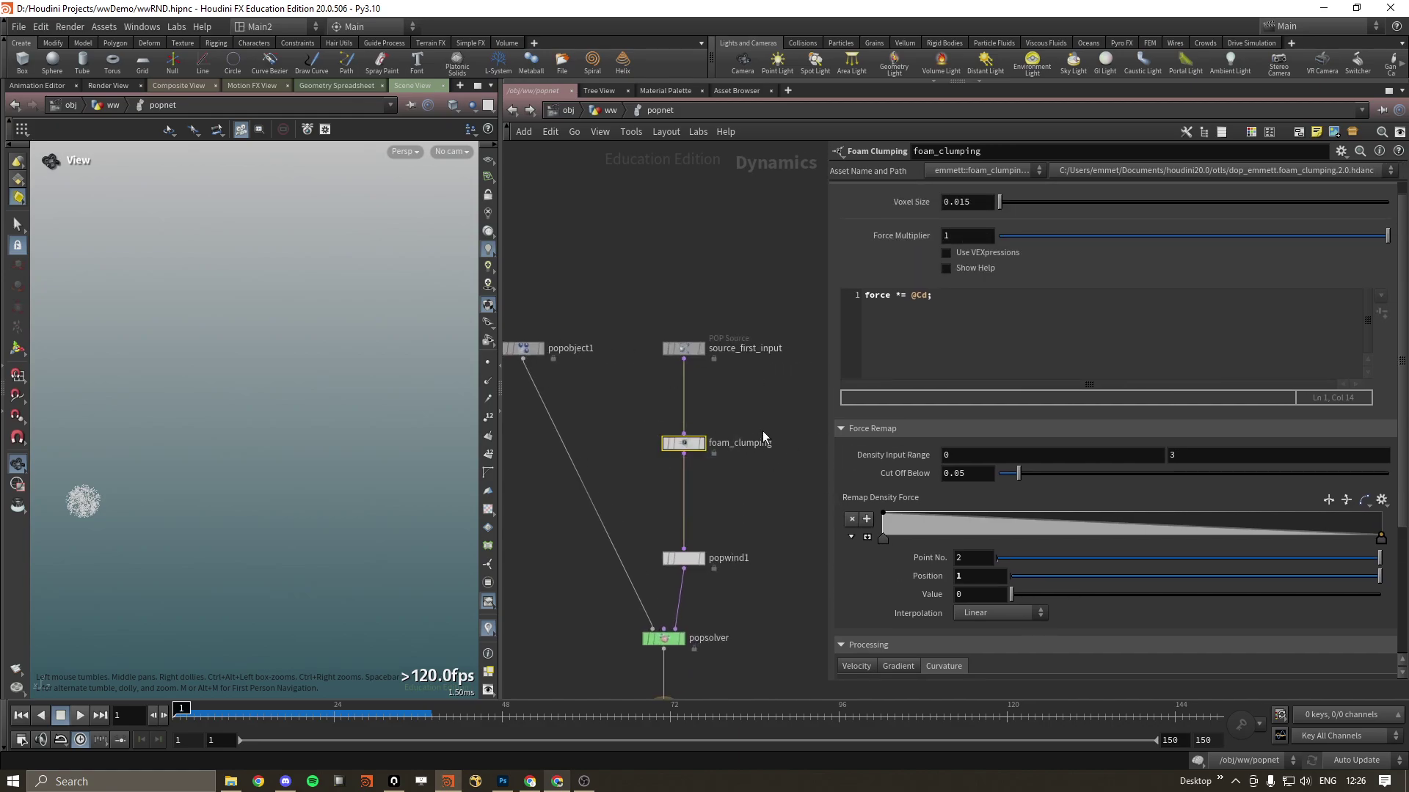
middle_click_drag(722, 475, 767, 531)
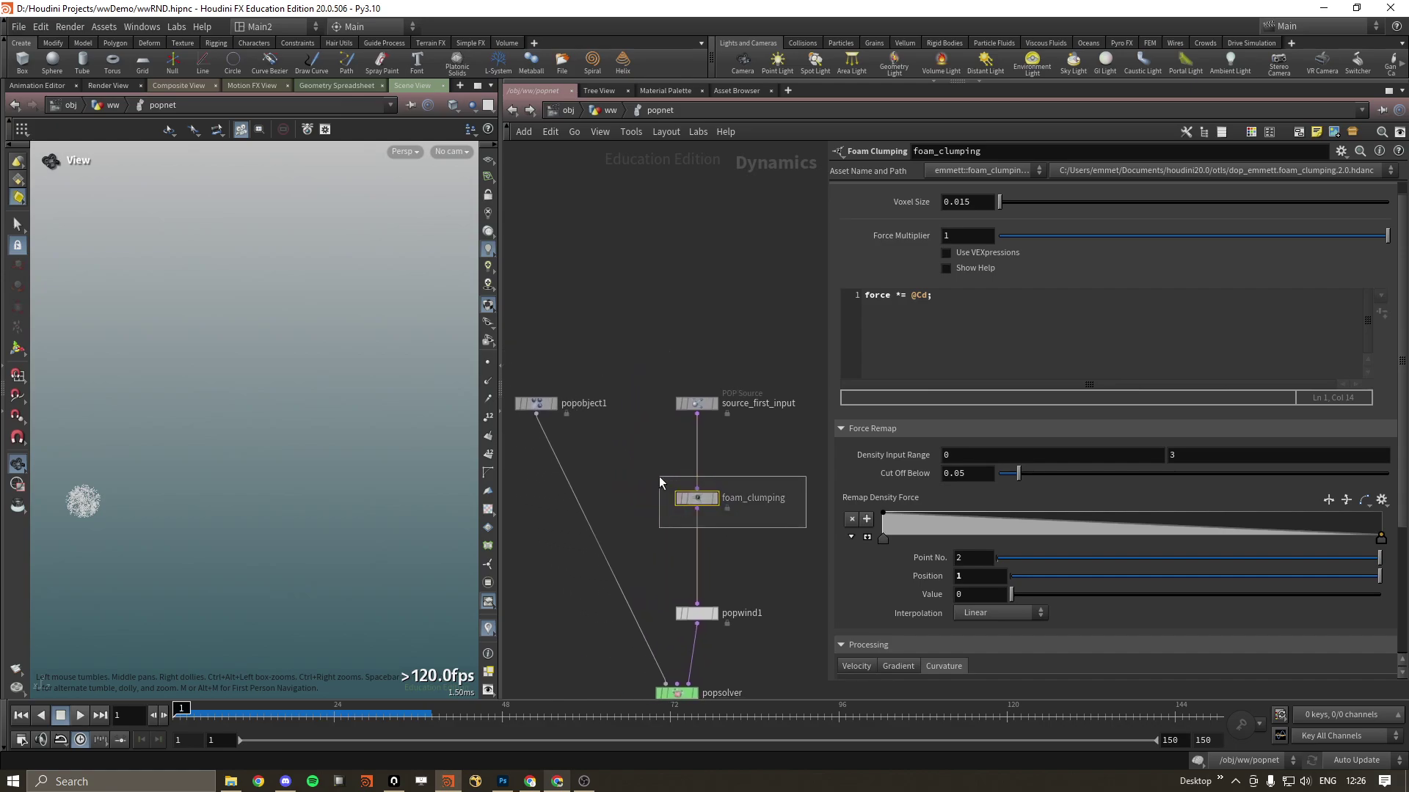
left_click(843, 428)
left_click(841, 454)
left_click(842, 497)
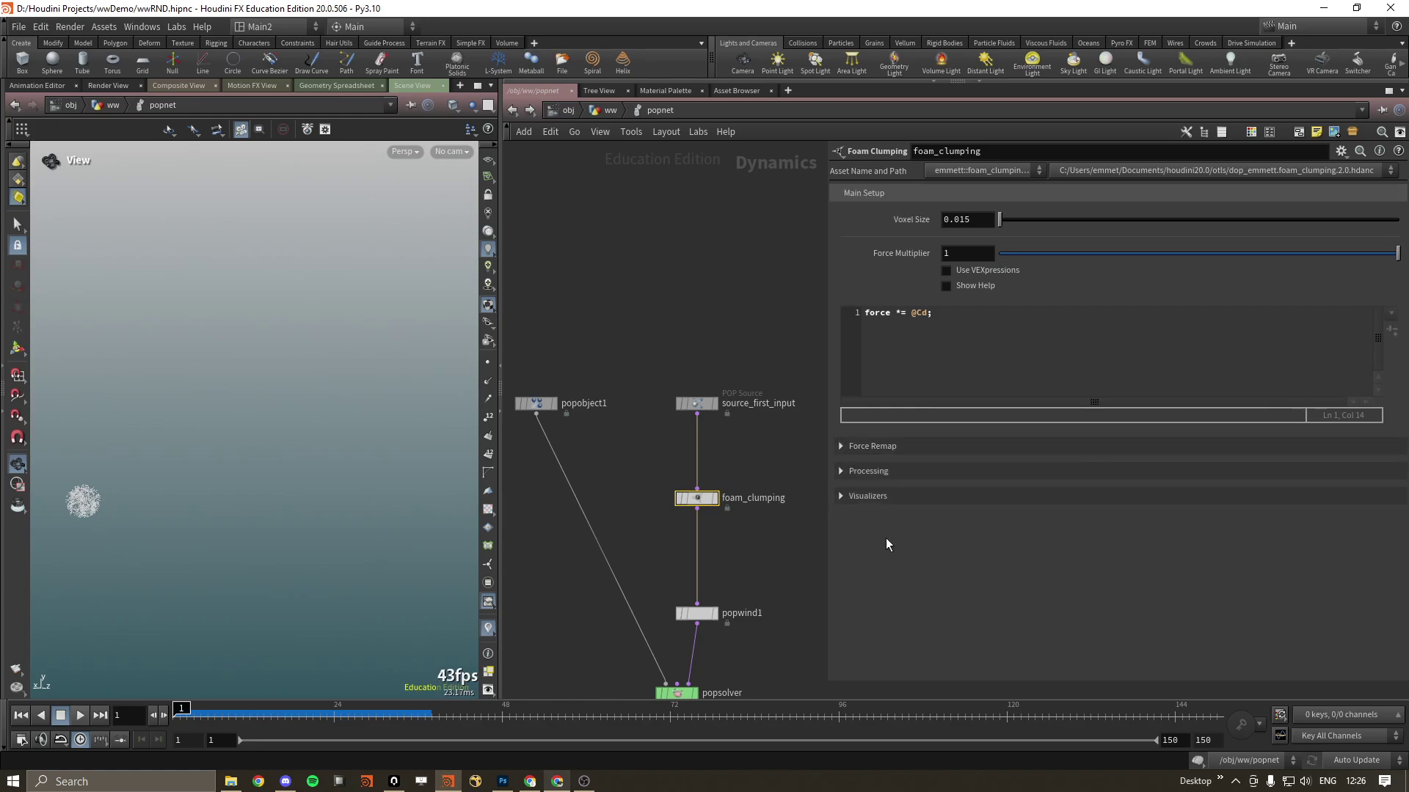
left_click(946, 286)
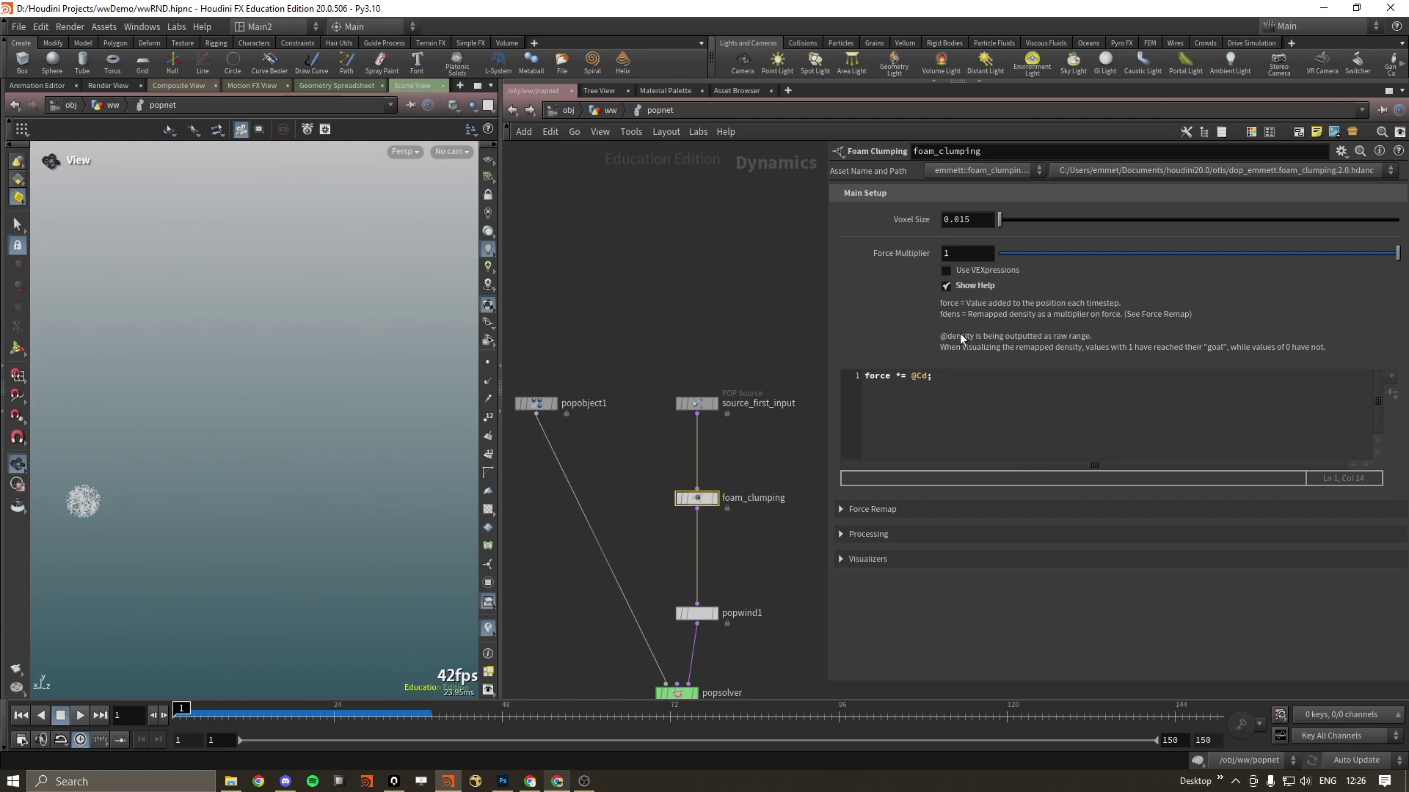
left_click(947, 286)
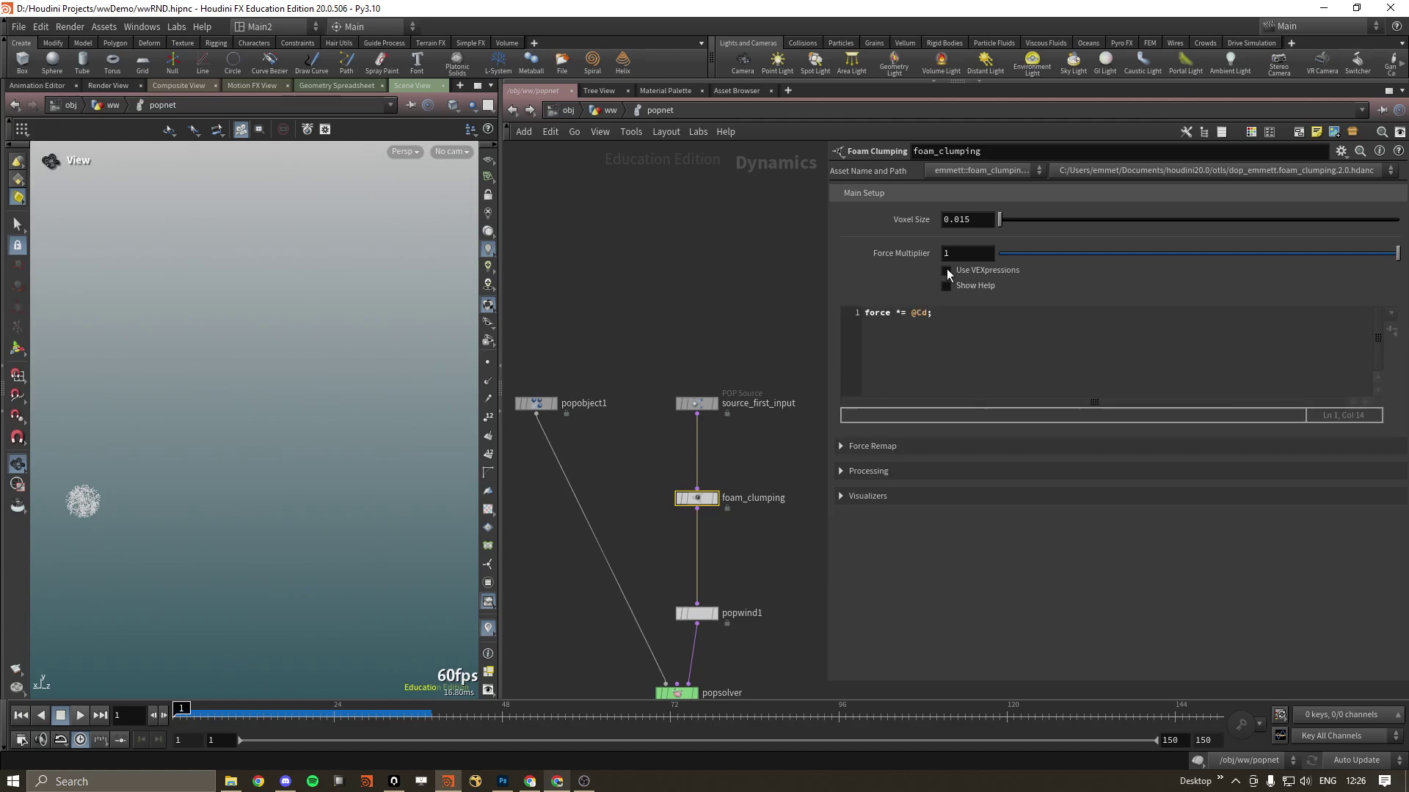
triple_click(931, 322)
left_click(992, 323)
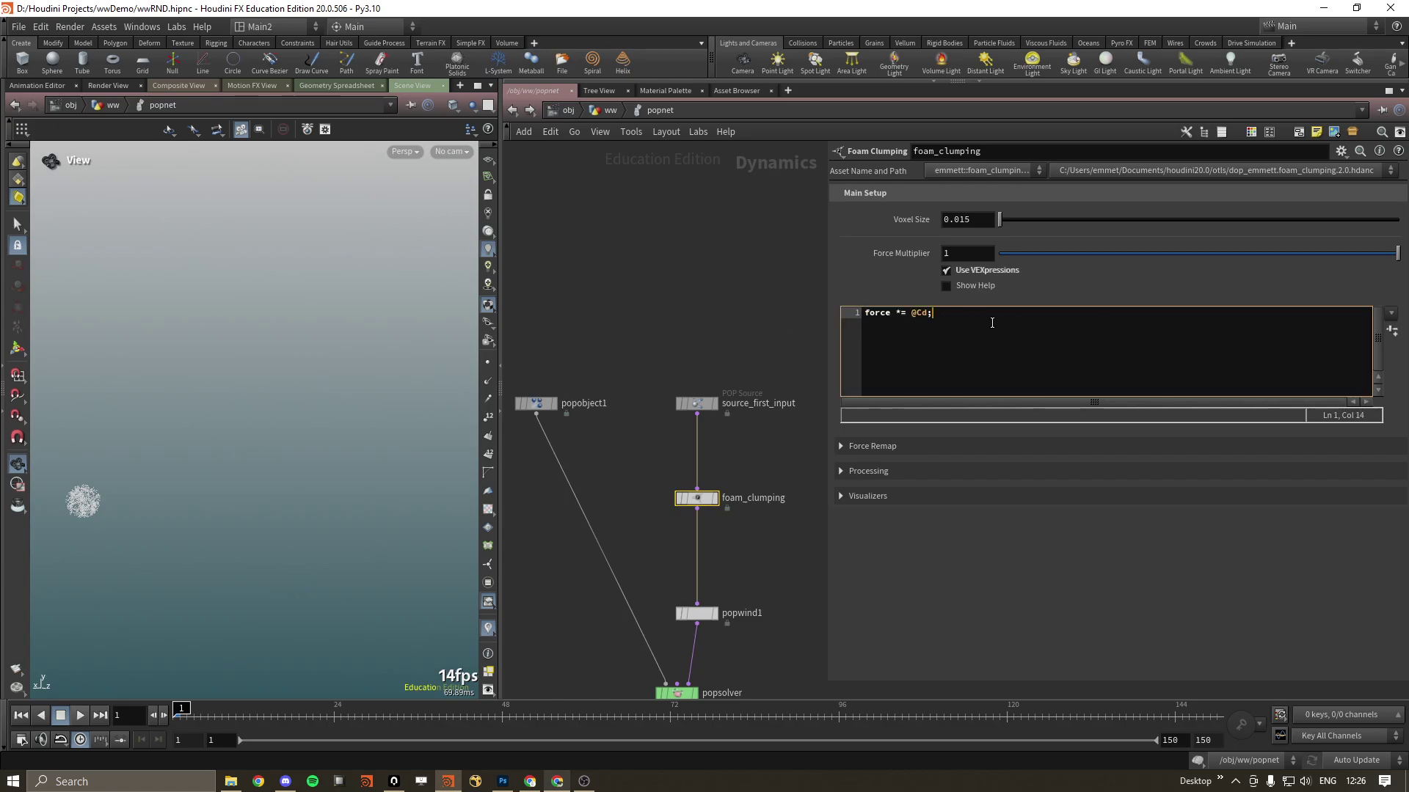
triple_click(902, 317)
left_click(890, 315)
double_click(921, 316)
type("1")
left_click(761, 308)
left_click_drag(367, 466, 290, 478)
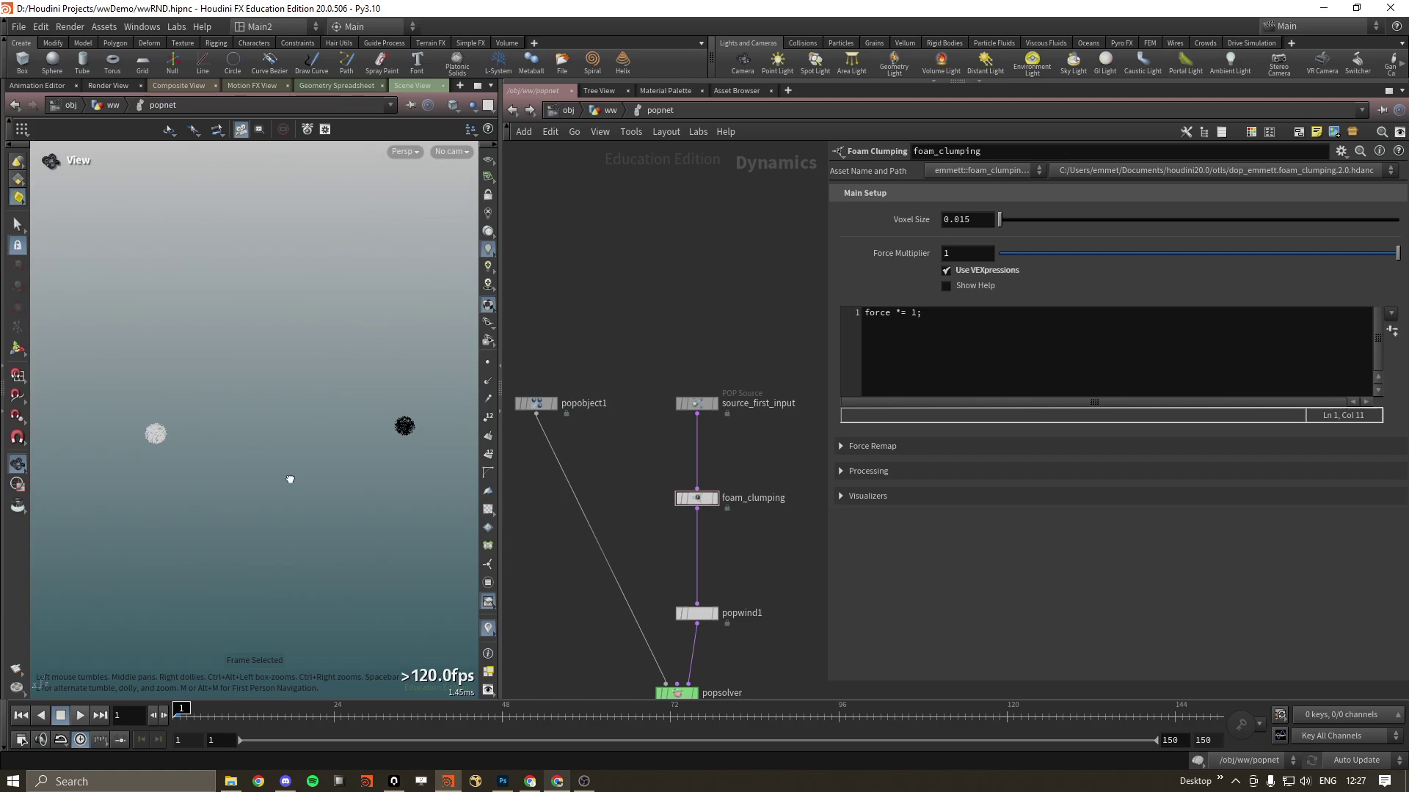
left_click(79, 715)
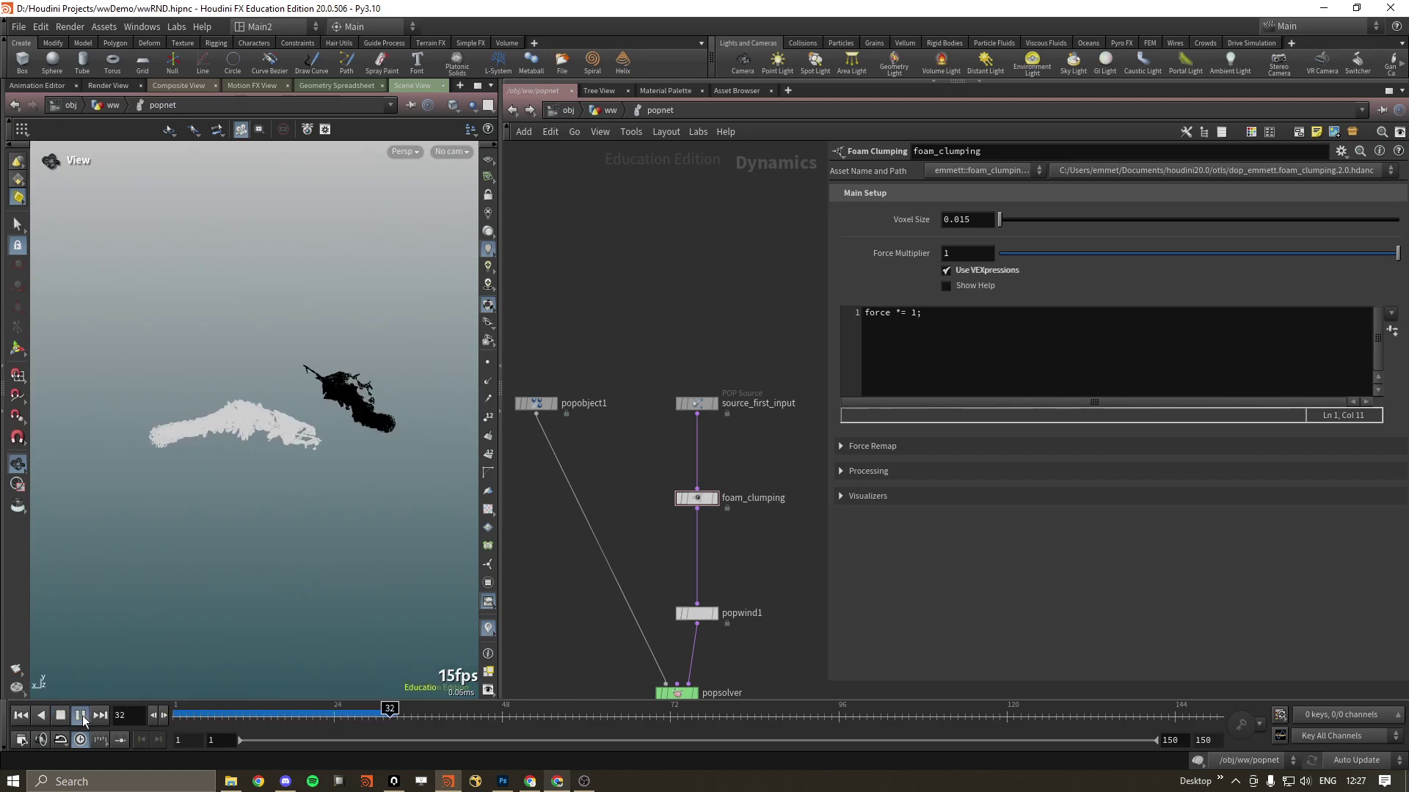
left_click(82, 715)
left_click(954, 320)
type("@c")
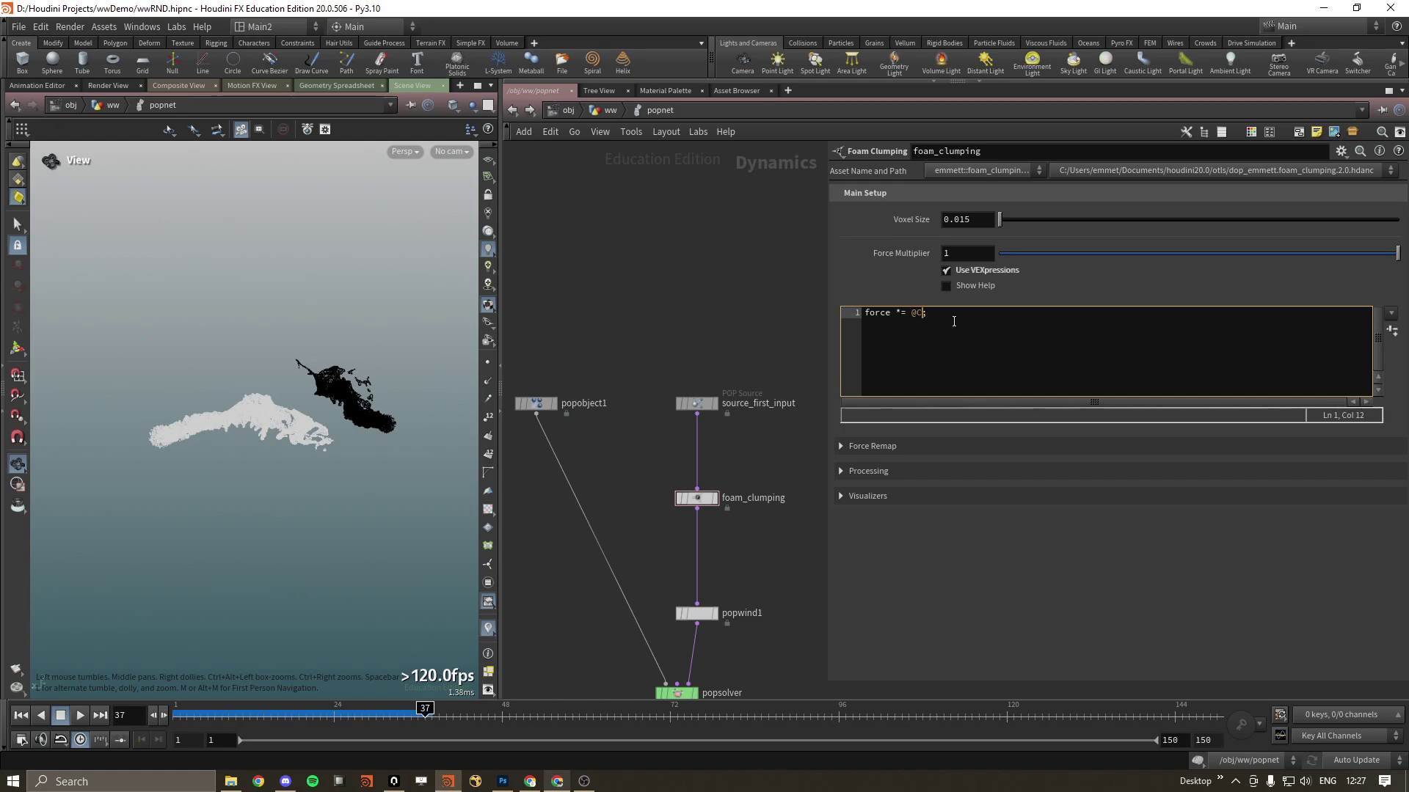
type("d")
left_click(74, 717)
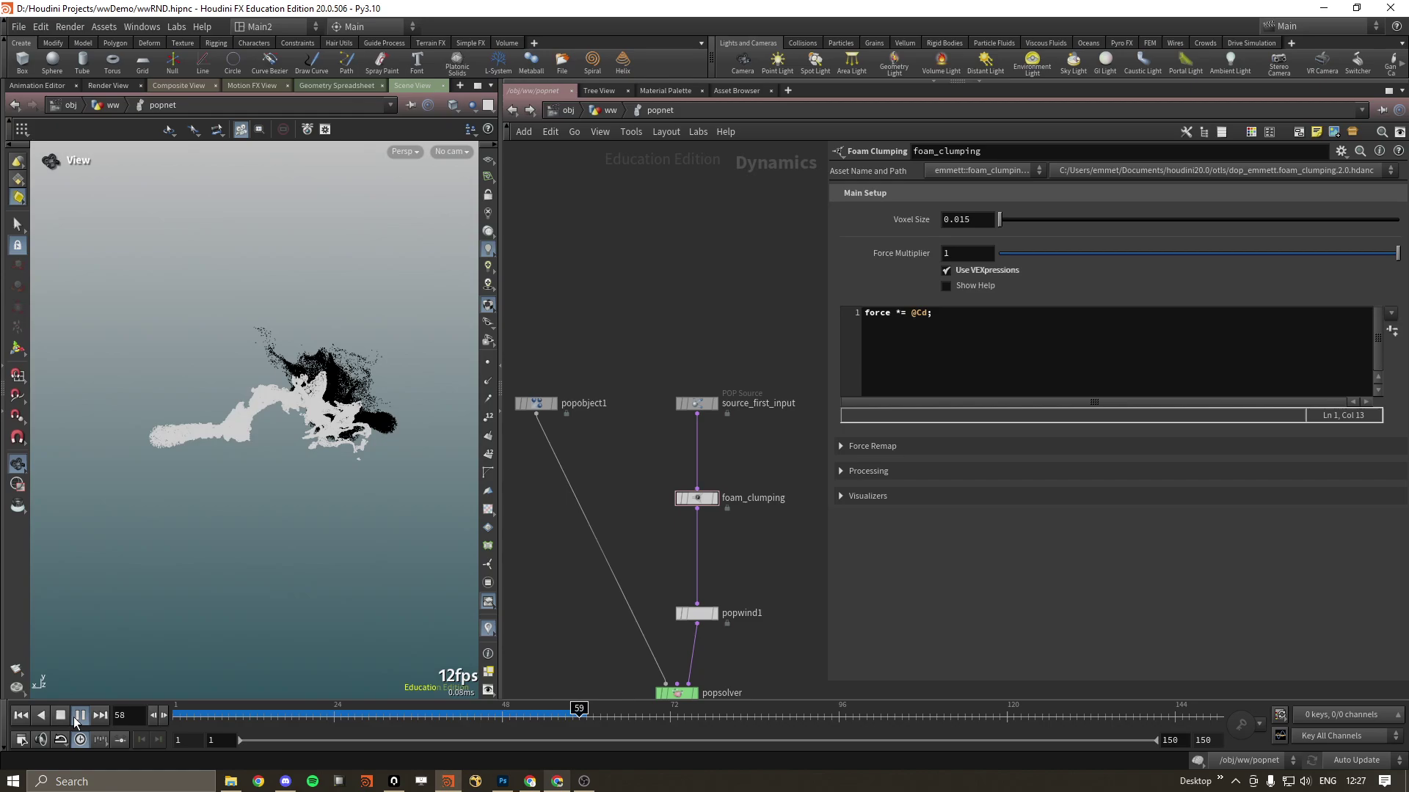
left_click(73, 716)
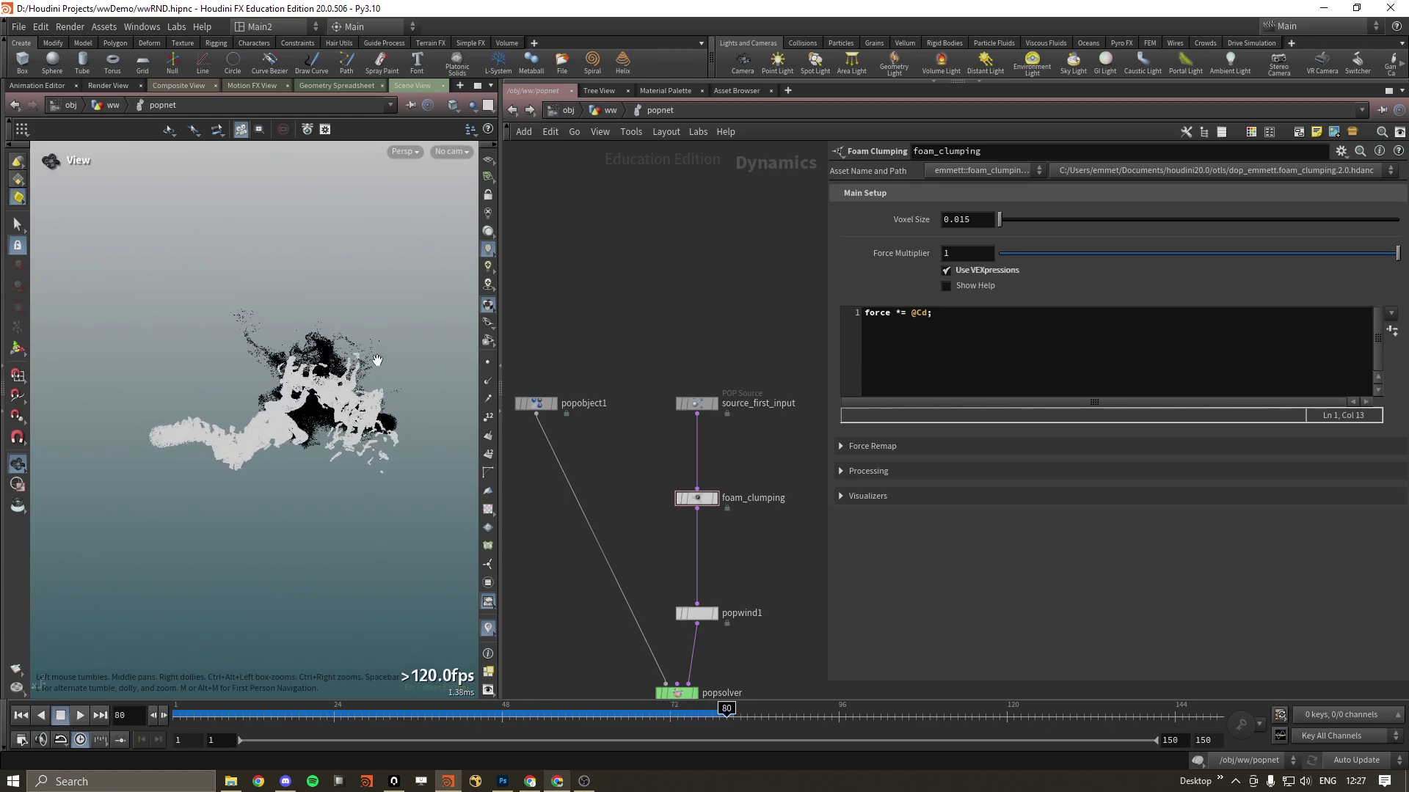
mouse_move(286, 385)
left_mouse_down()
mouse_move(238, 408)
mouse_move(292, 403)
left_mouse_up()
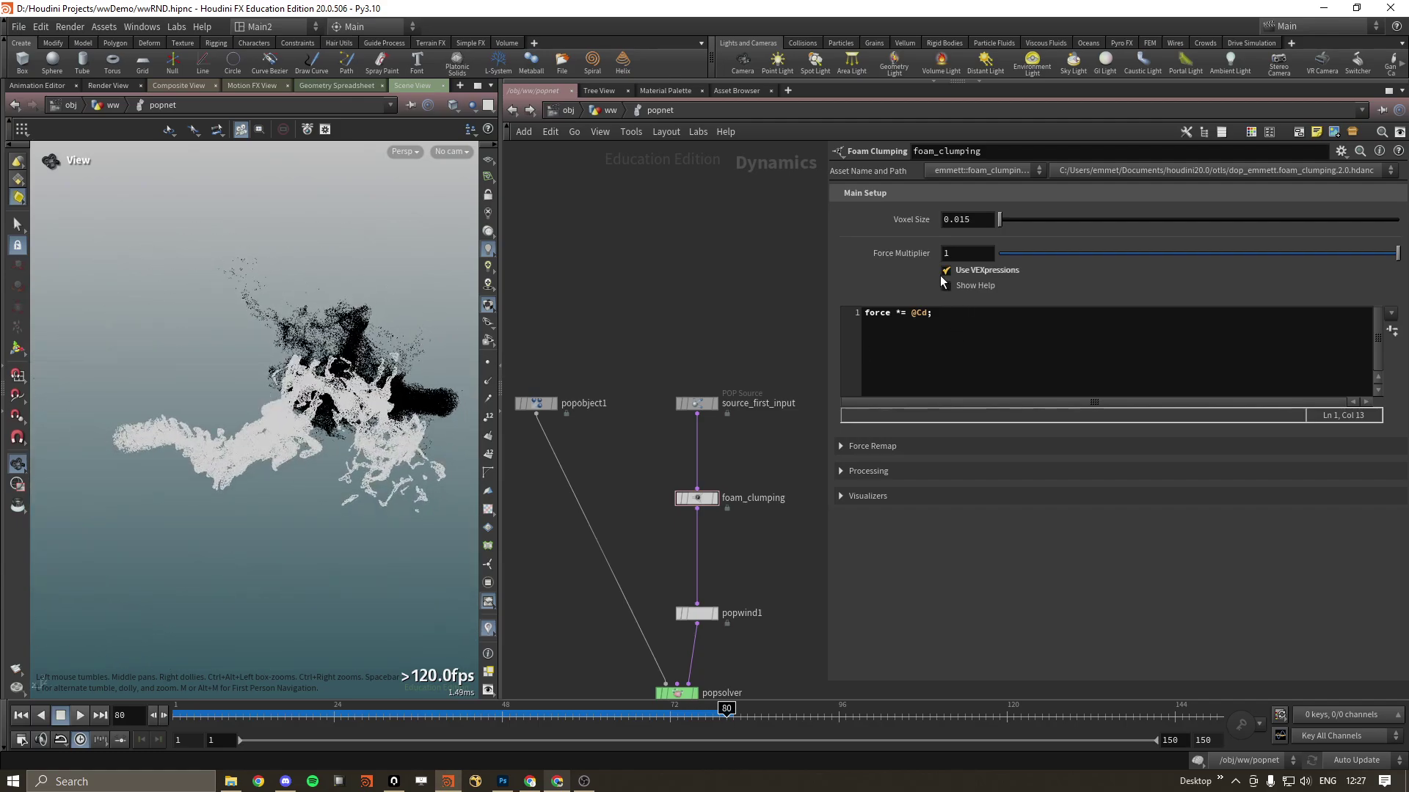
- Set Velocity Smoothing to Scale By Attribute with Cd as the attribute
left_click(849, 495)
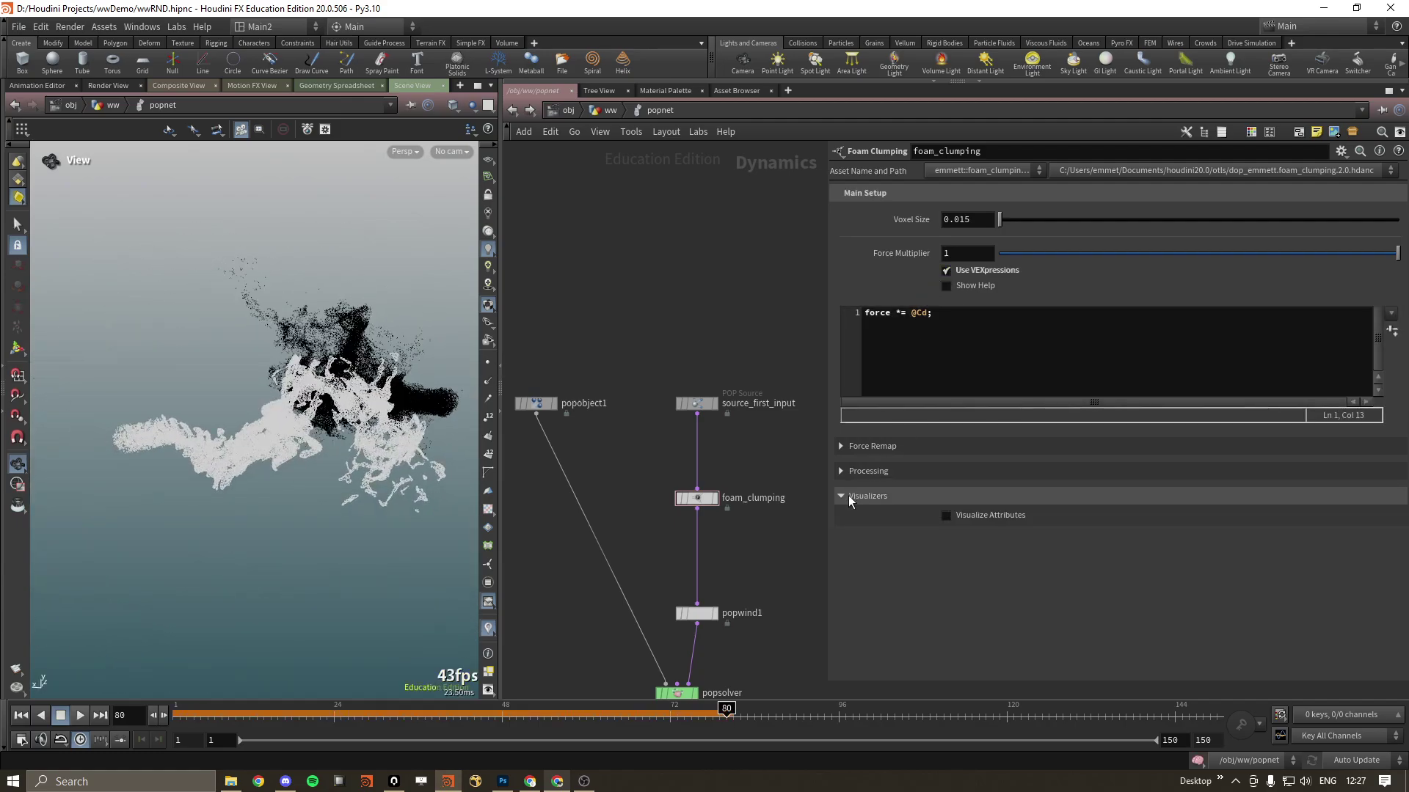
left_click(849, 472)
left_click(1336, 535)
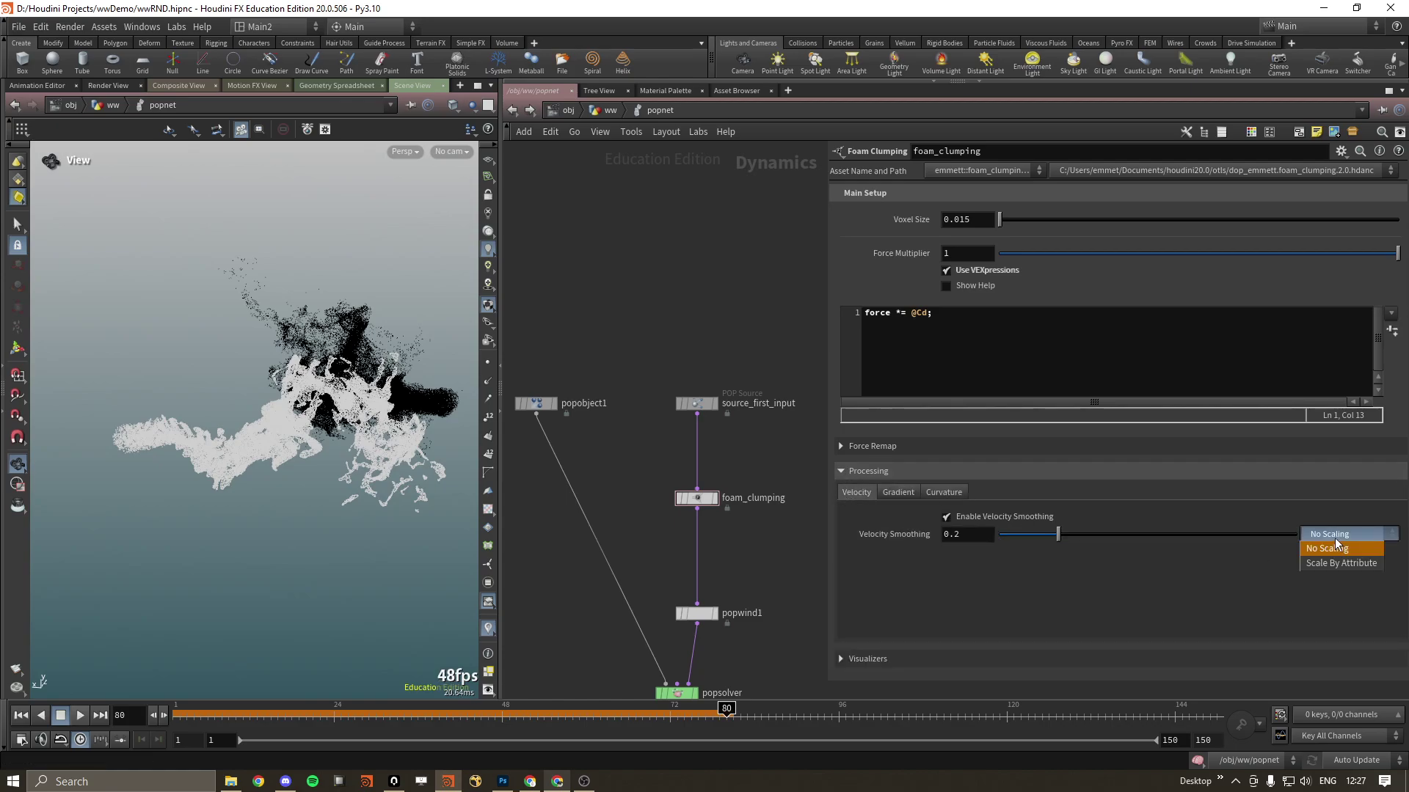
left_click(1333, 565)
left_click(970, 556)
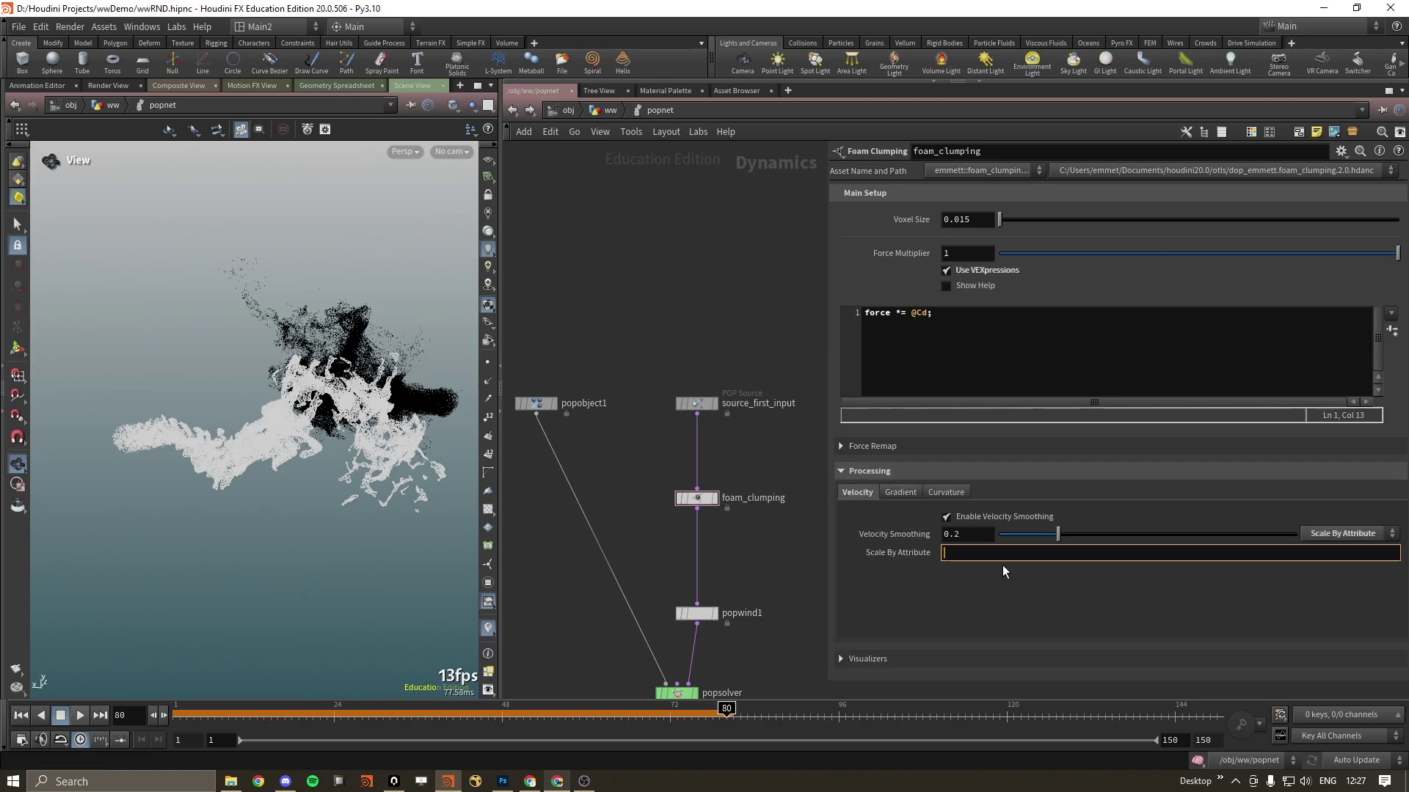
type("Cd")
key("Return")
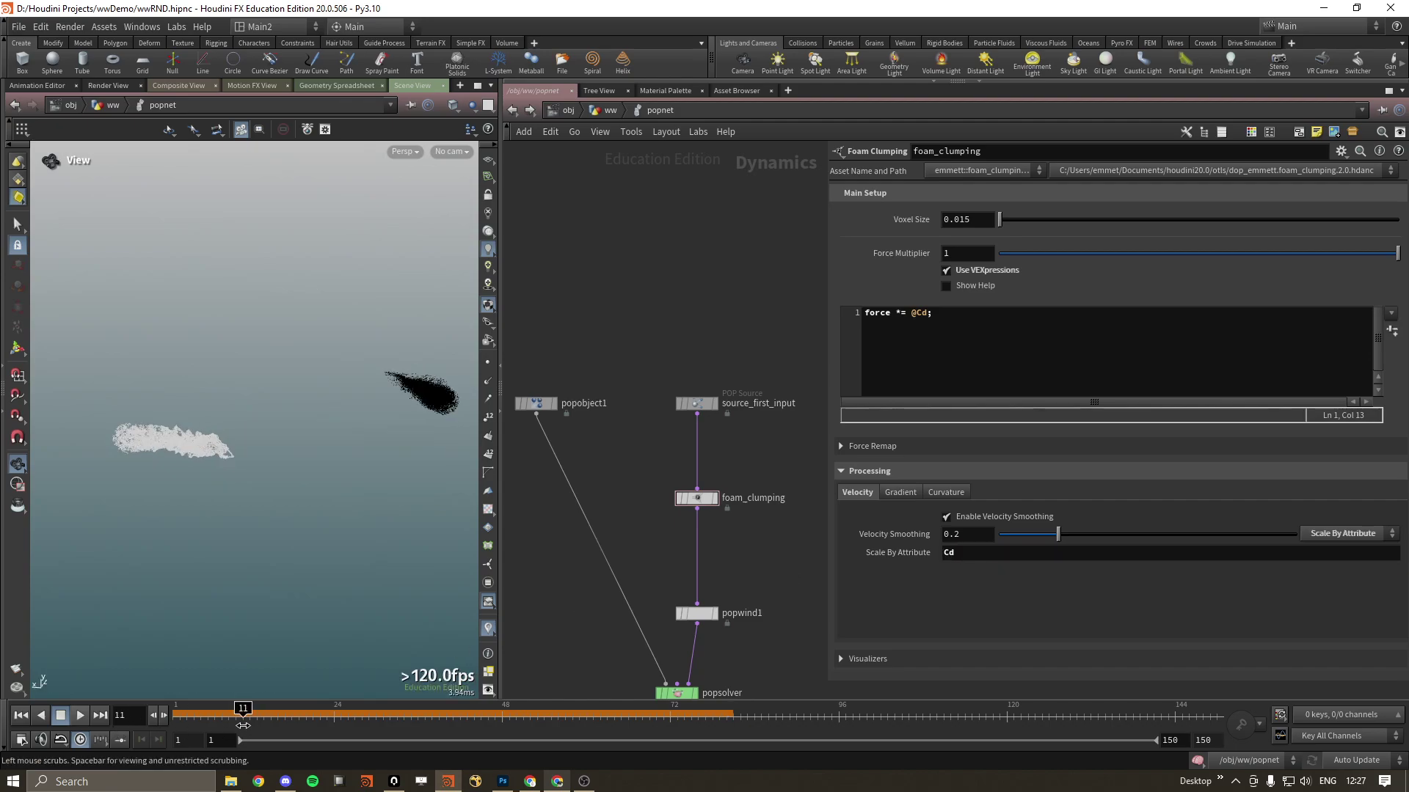
- Replay the simulation with Cd-scaled velocity smoothing up to frame 106
left_click(82, 715)
left_click(82, 715)
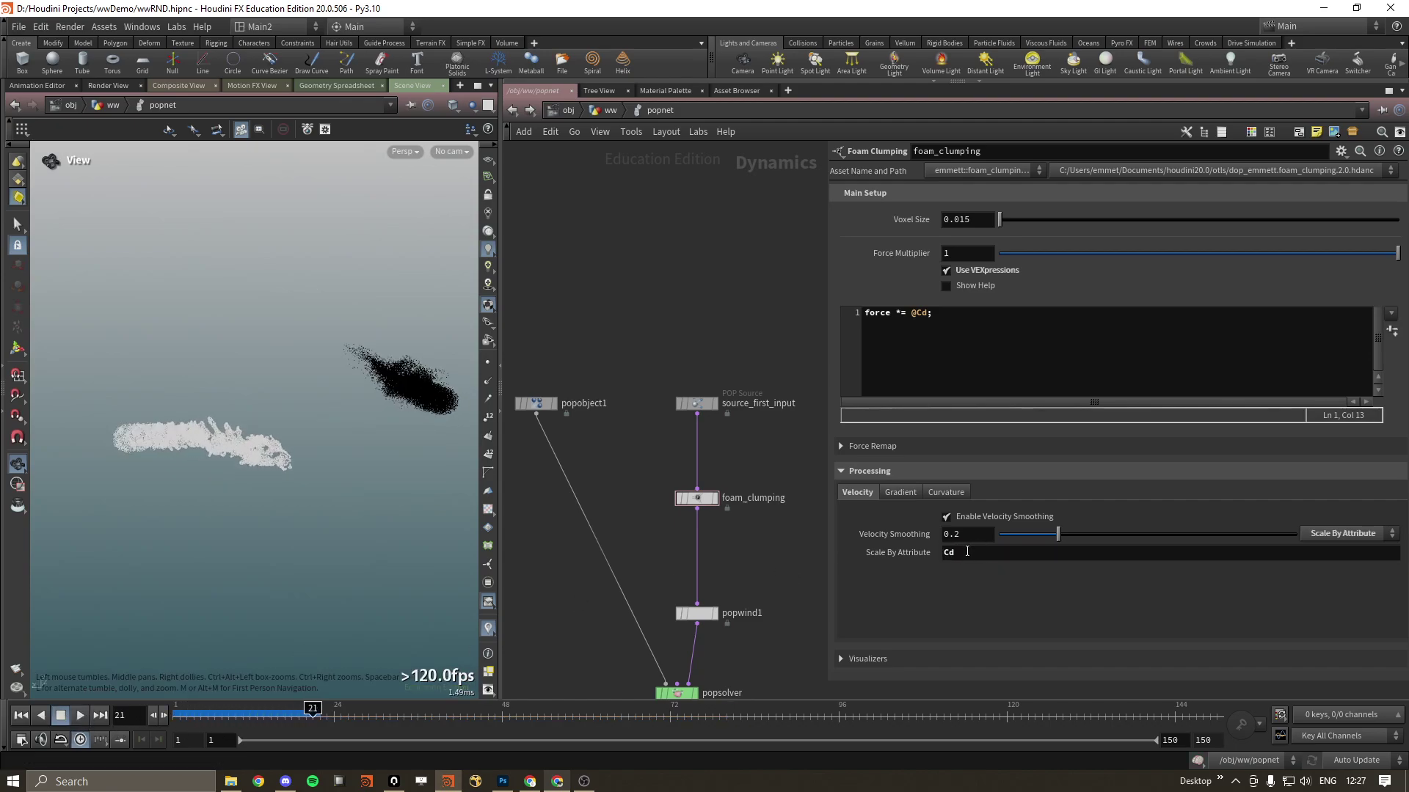
left_click(83, 714)
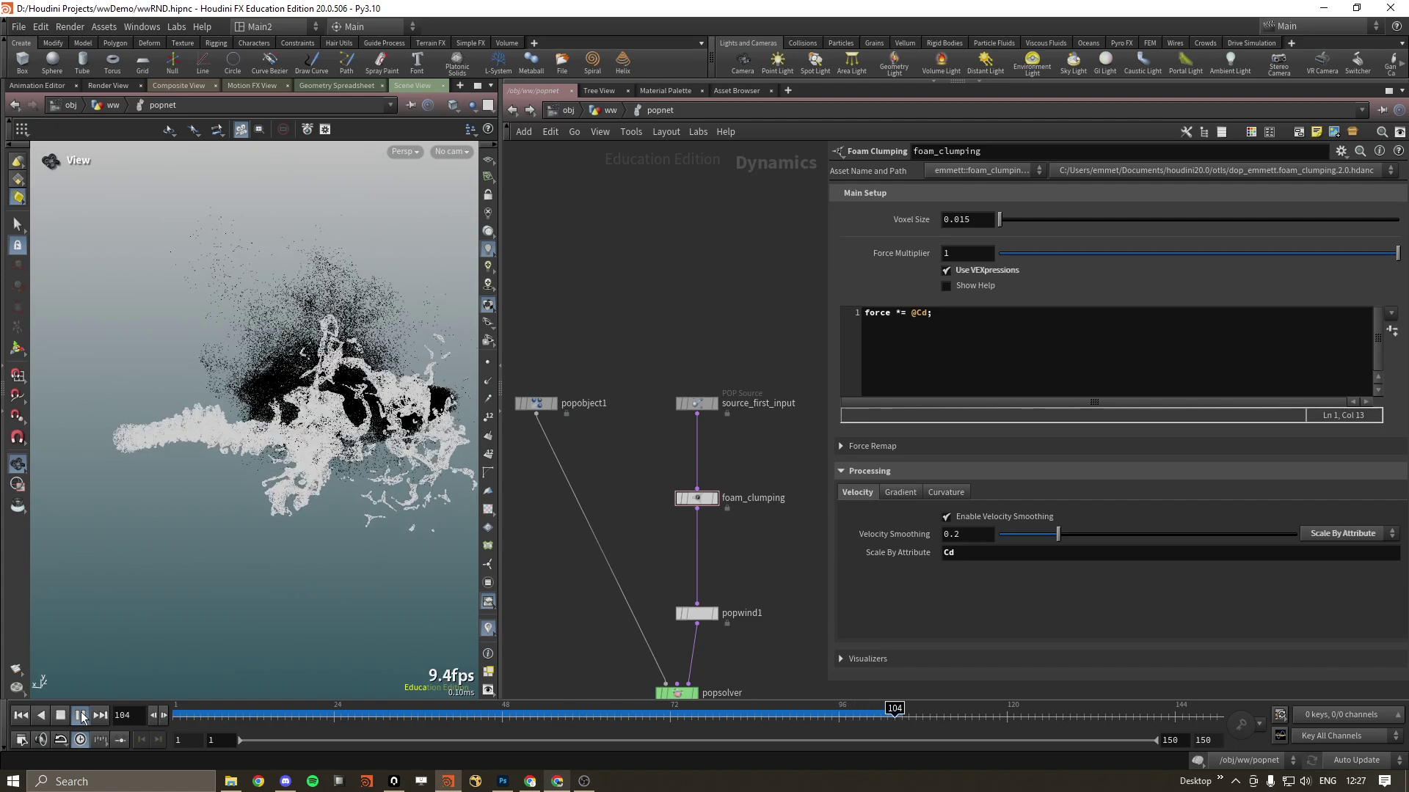
key("Escape")
left_click_drag(650, 471, 812, 533)
middle_click_drag(811, 533, 762, 531)
left_click_drag(607, 464, 658, 481)
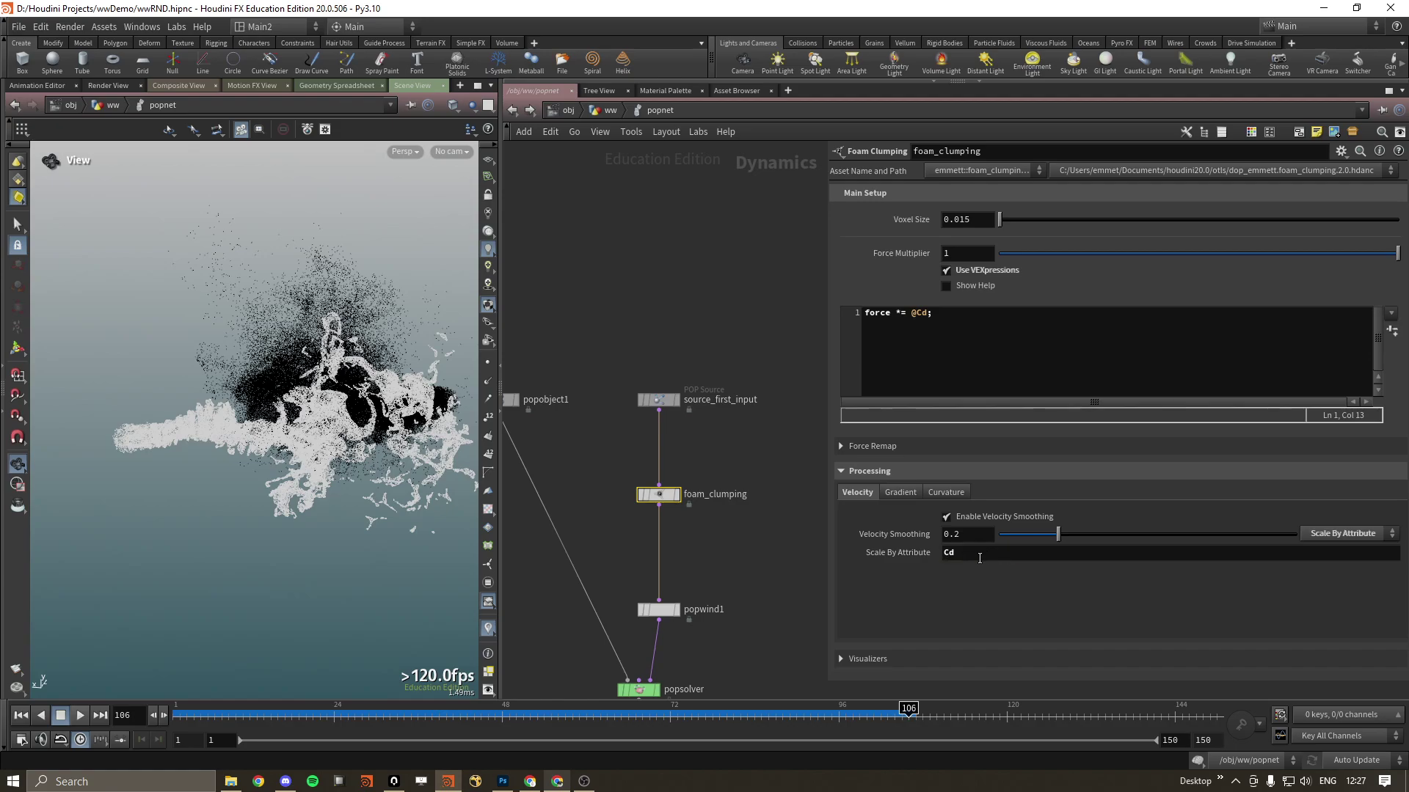
- Return velocity smoothing to No Scaling and toggle curvature smoothing off and back on
left_click(1343, 533)
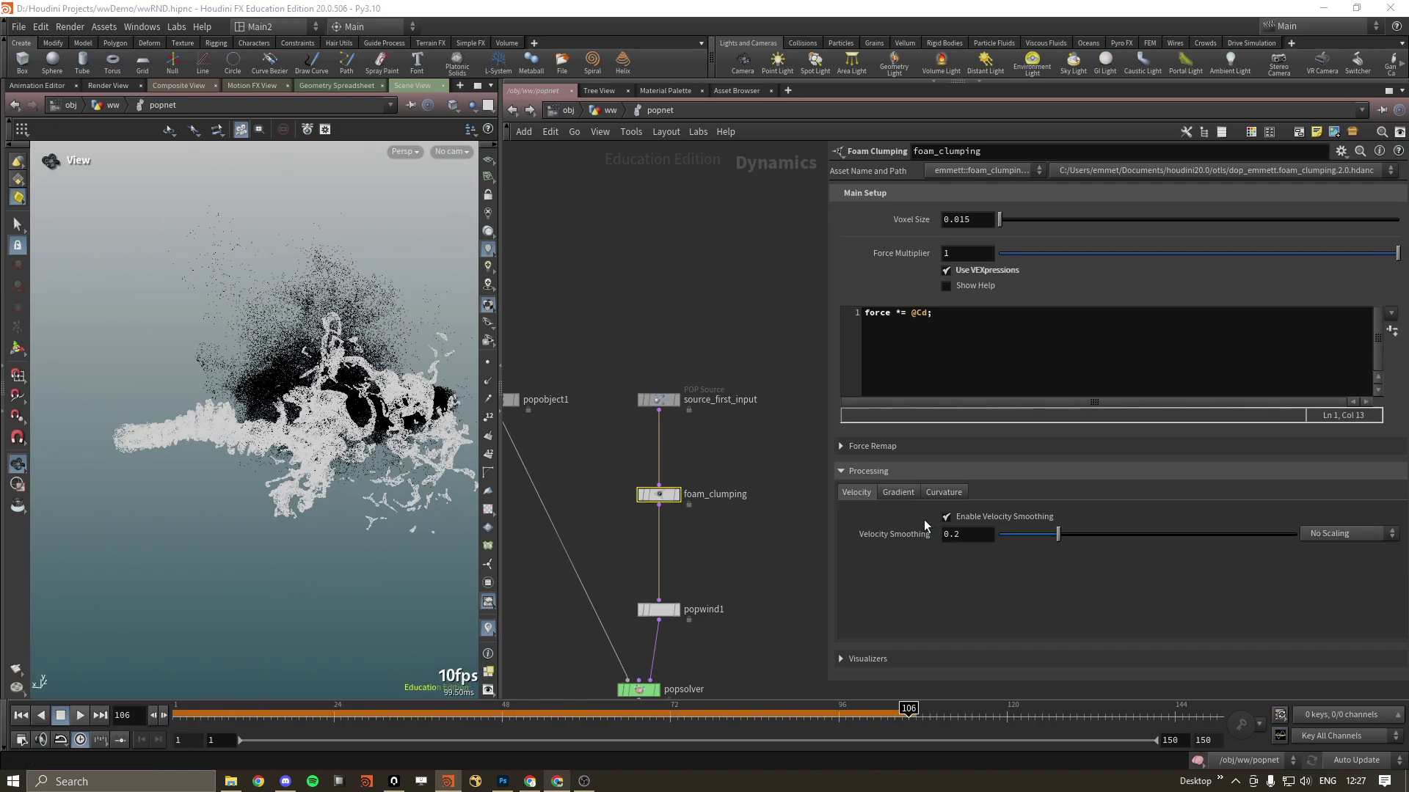
left_click(896, 495)
left_click(946, 517)
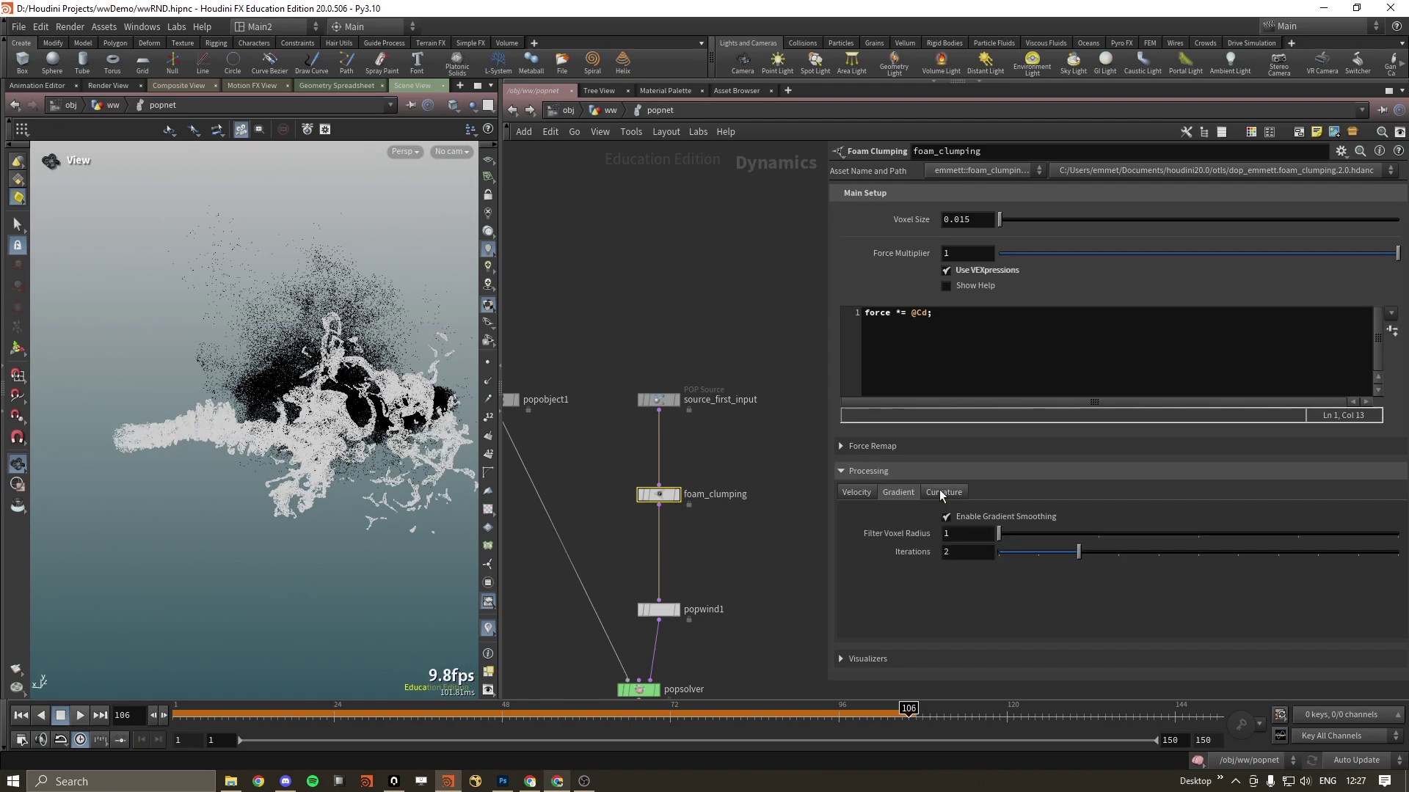
left_click(941, 493)
left_click(948, 518)
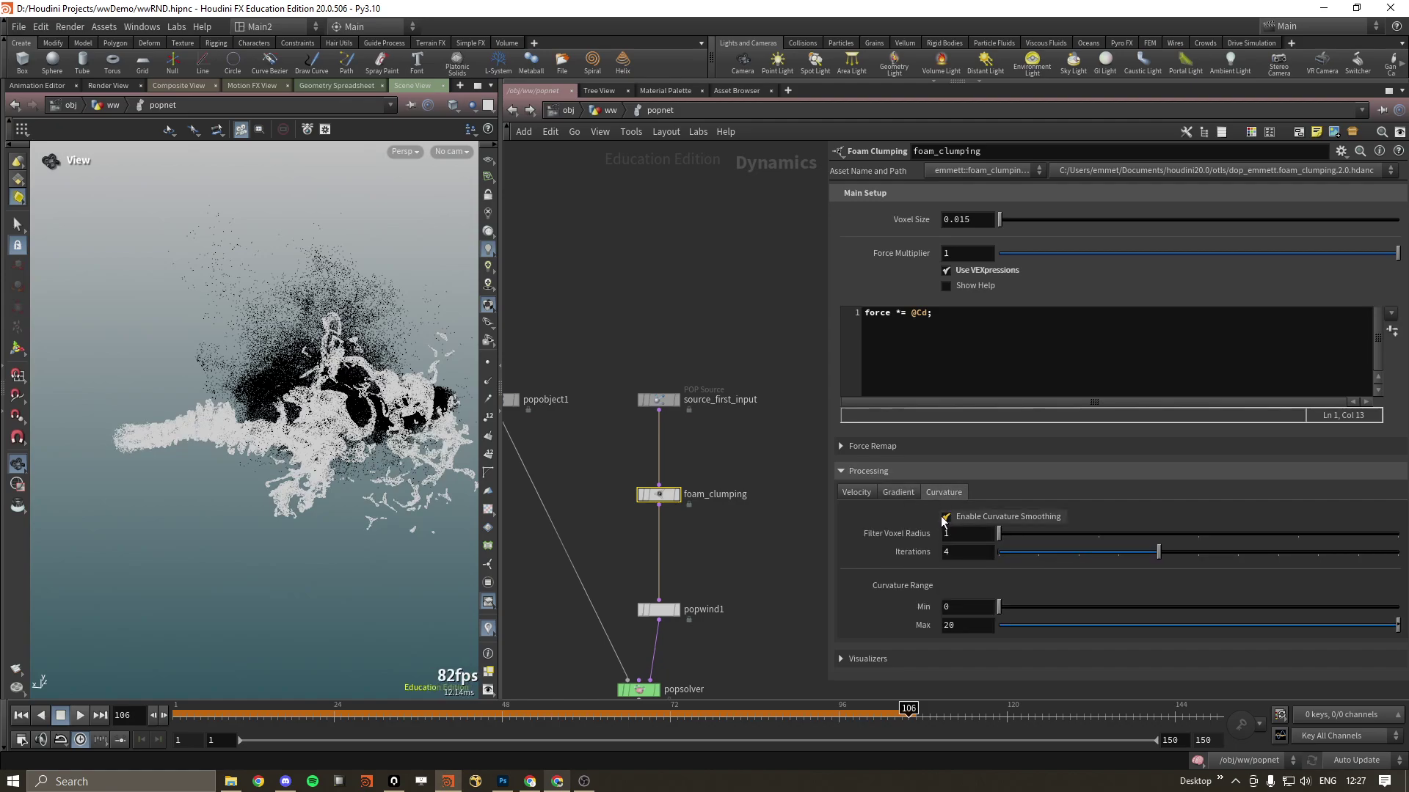
left_click(945, 518)
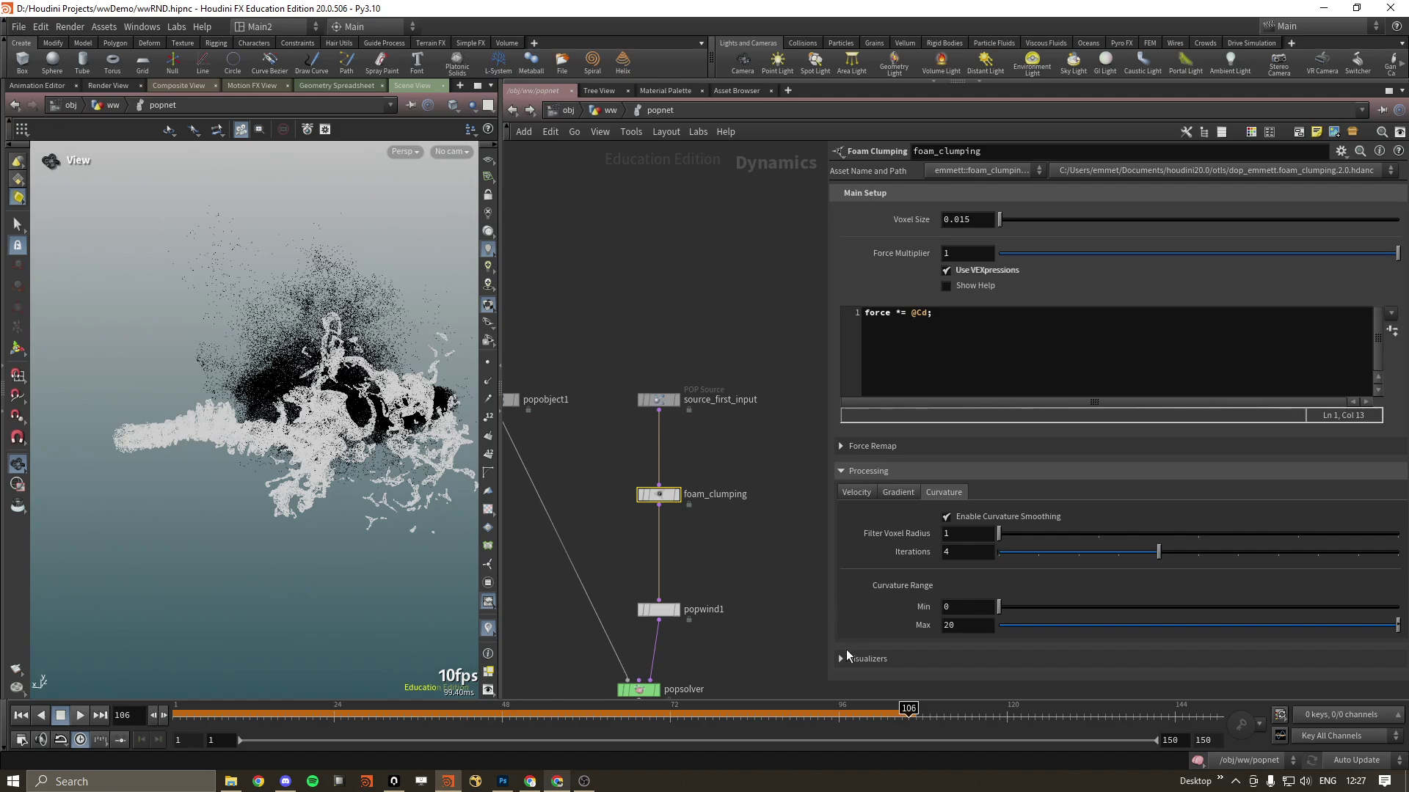
- Rewind to frame 1 and compare the Gradient and Curvature smoothing settings (4 iterations, range 0–20)
left_click(904, 496)
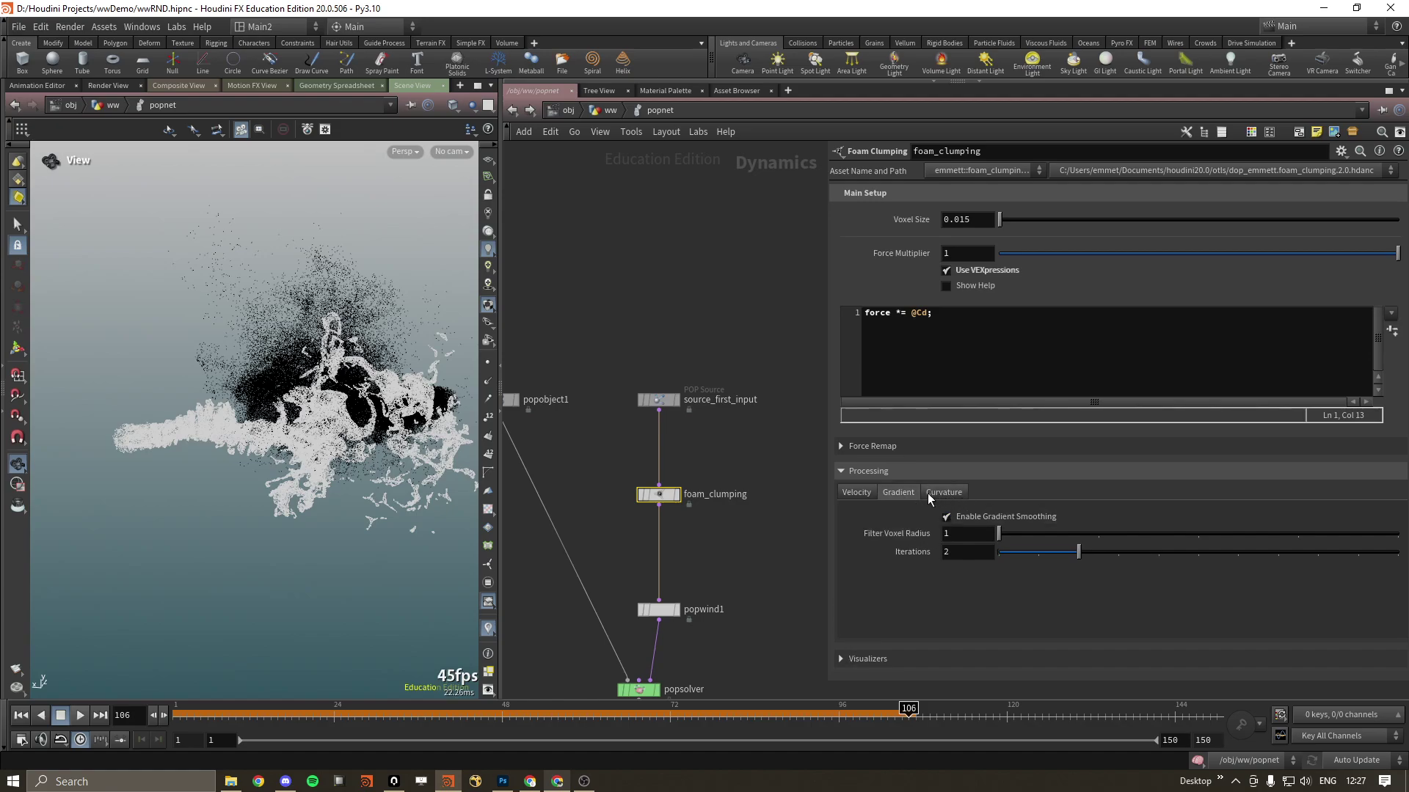
left_click(944, 495)
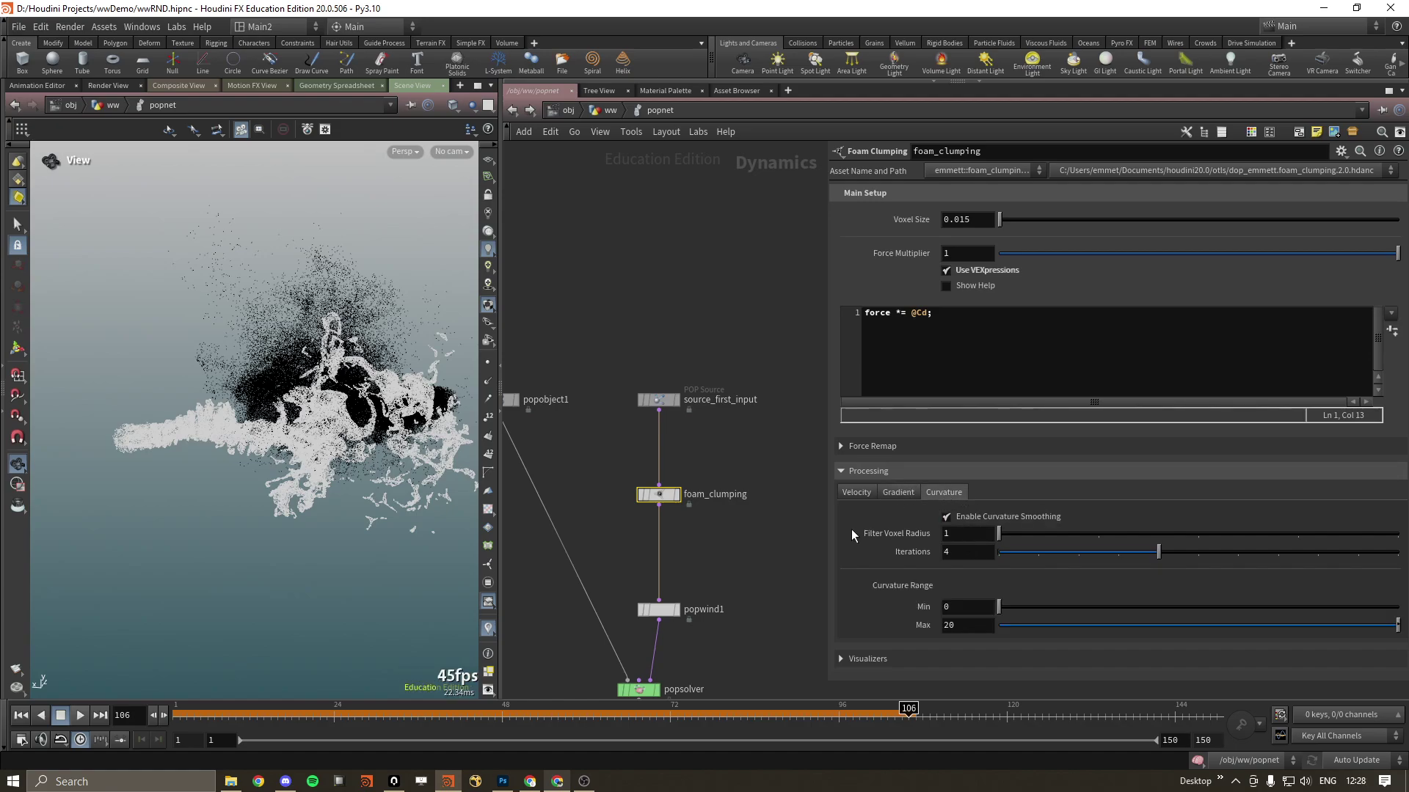
key("ctrl+Left")
left_click(898, 492)
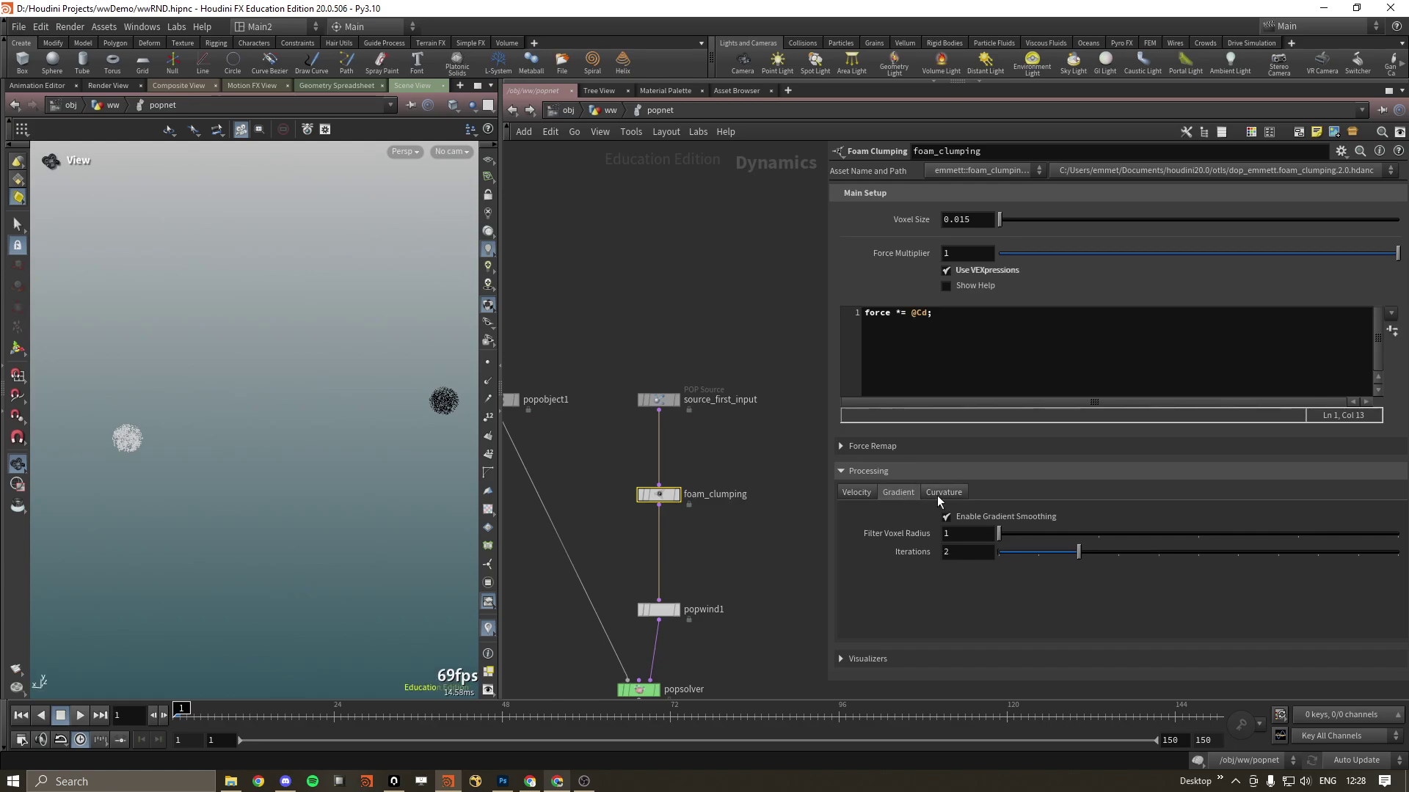
left_click(898, 493)
left_click(946, 492)
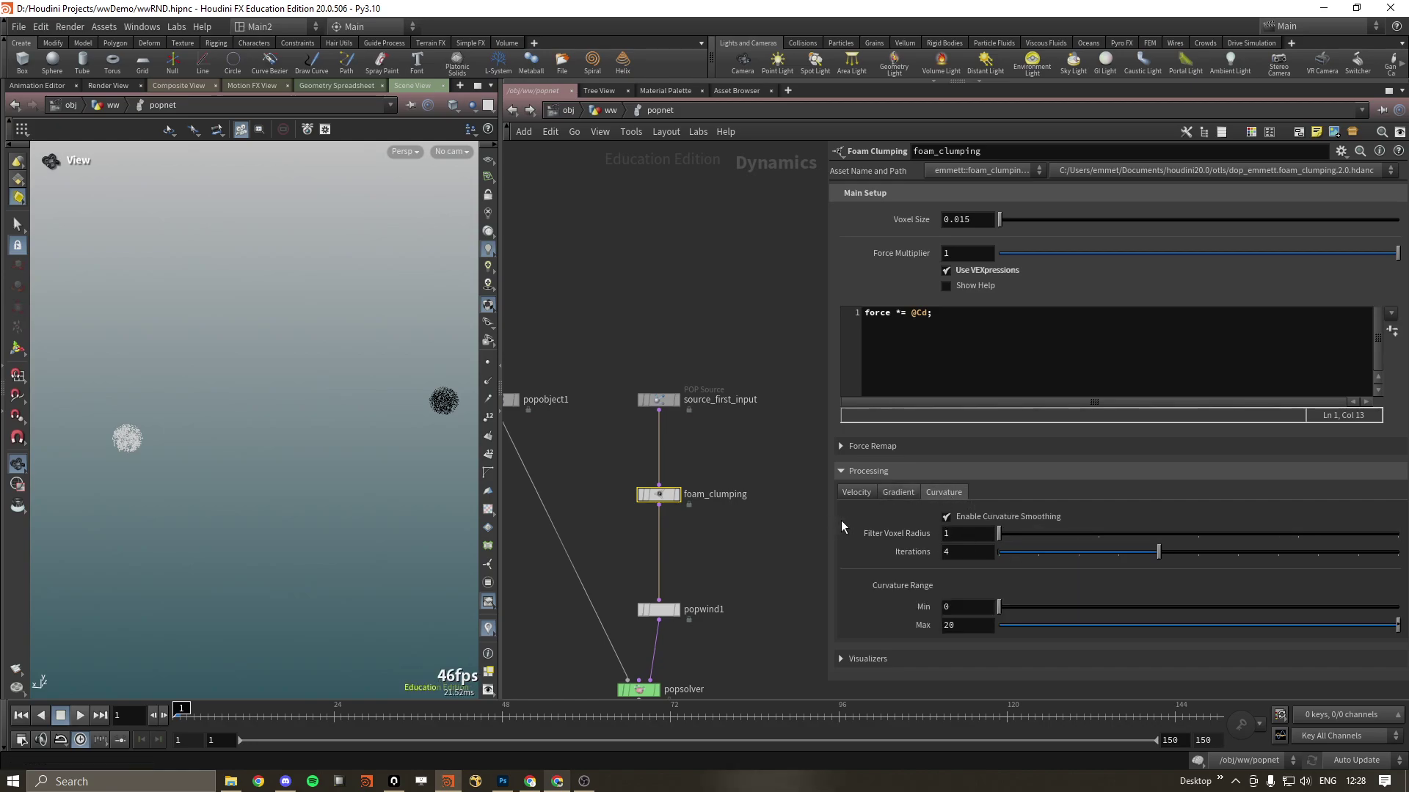
- Colour particles by Remapped Density, play to frame 39, and expand Force Remap
left_click(842, 658)
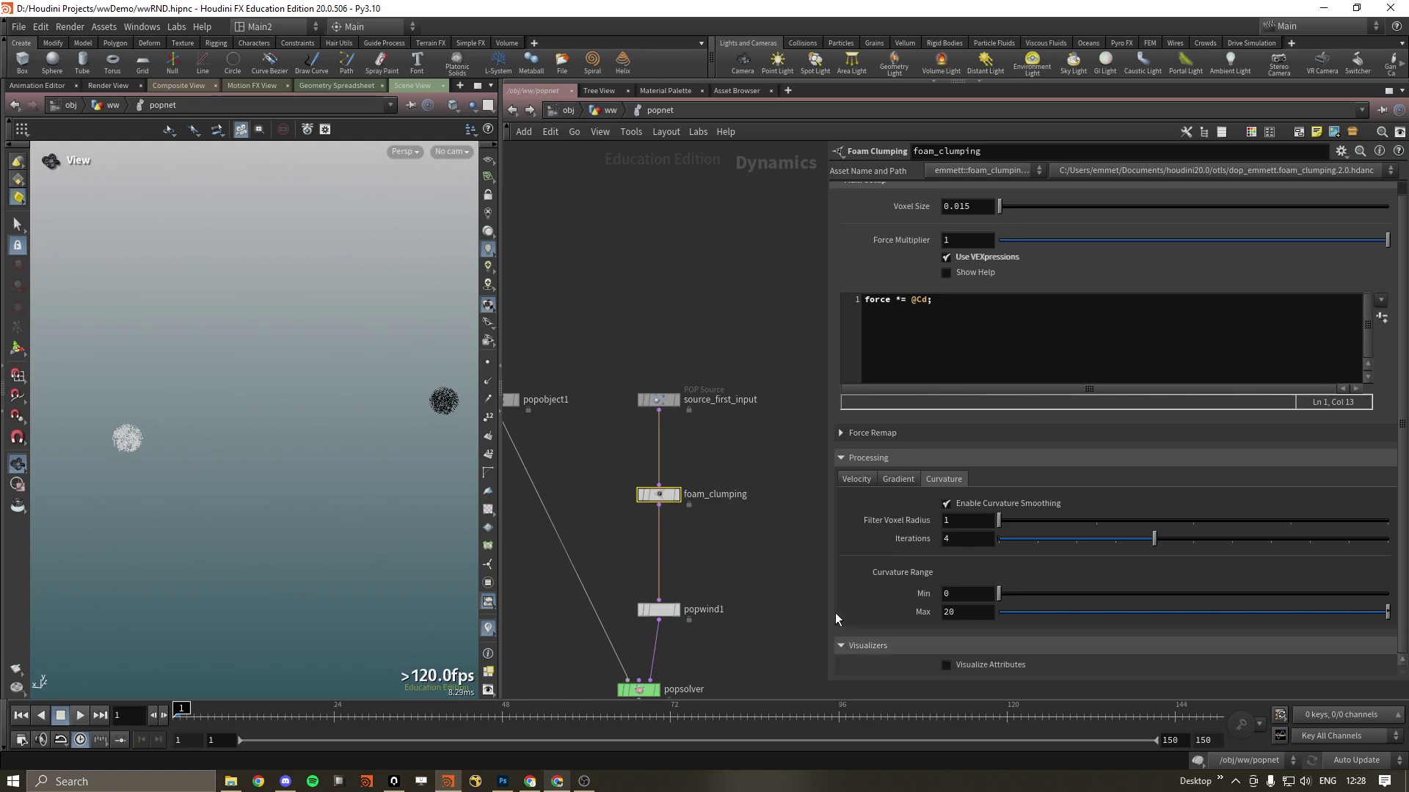
left_click(947, 665)
scroll(924, 670, "down", 2)
left_click(985, 577)
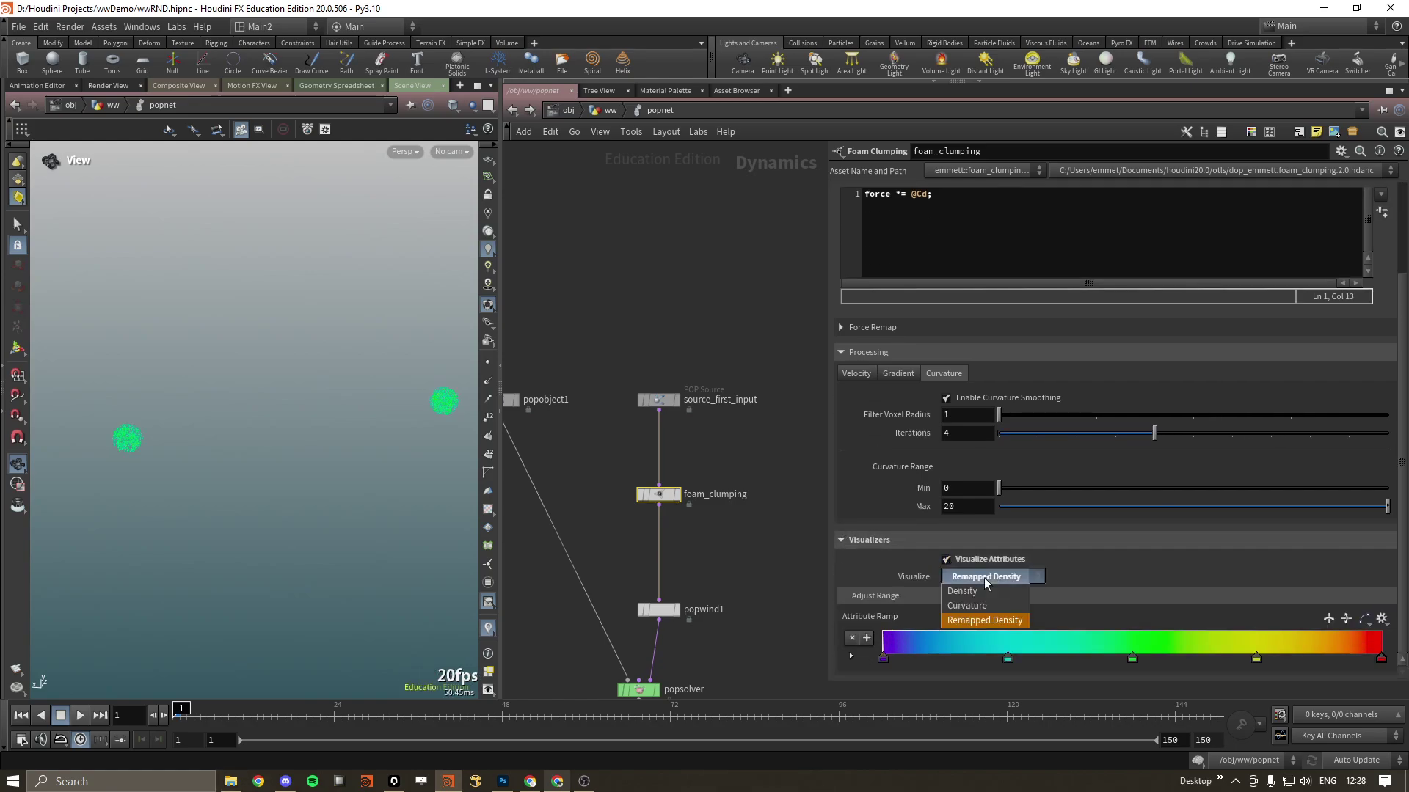
left_click(983, 620)
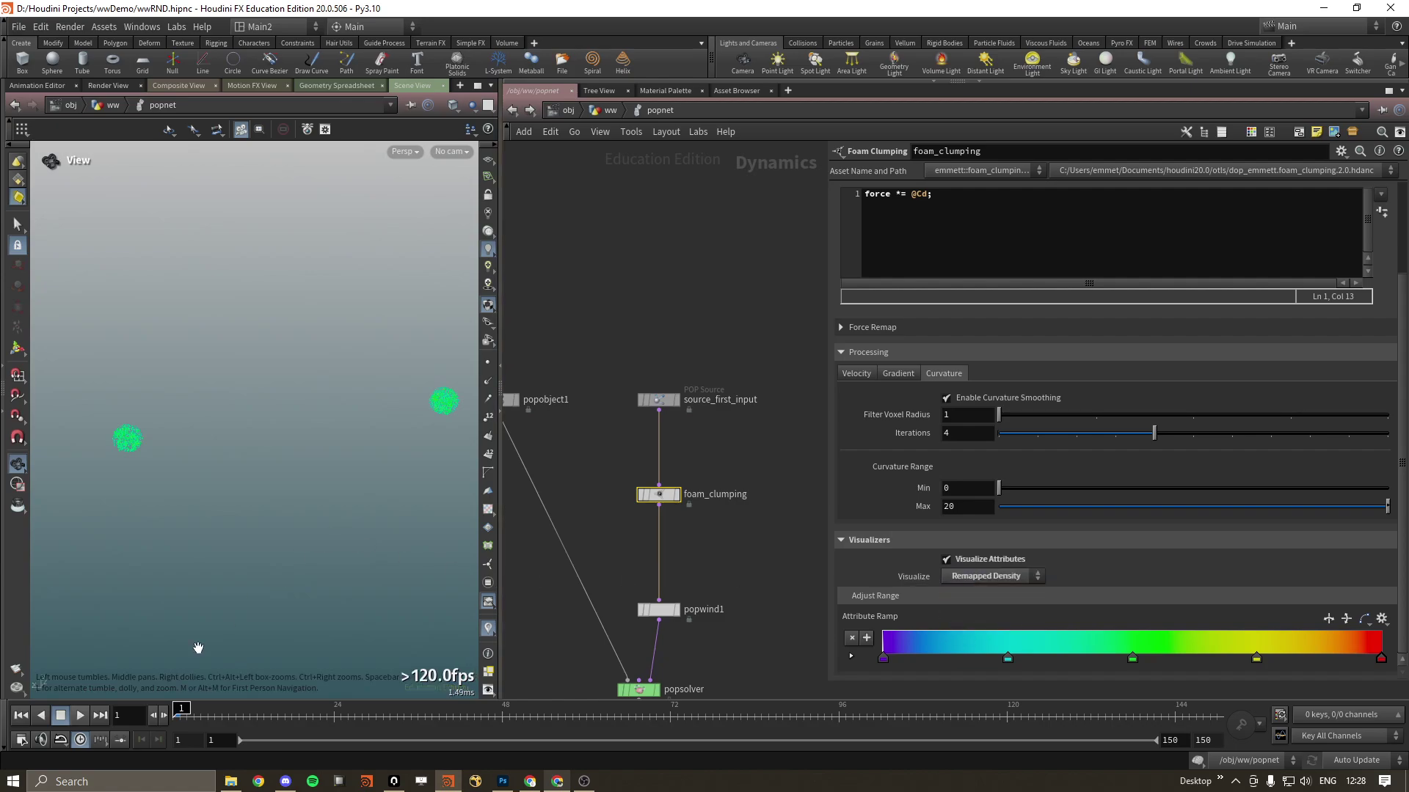
left_click(81, 716)
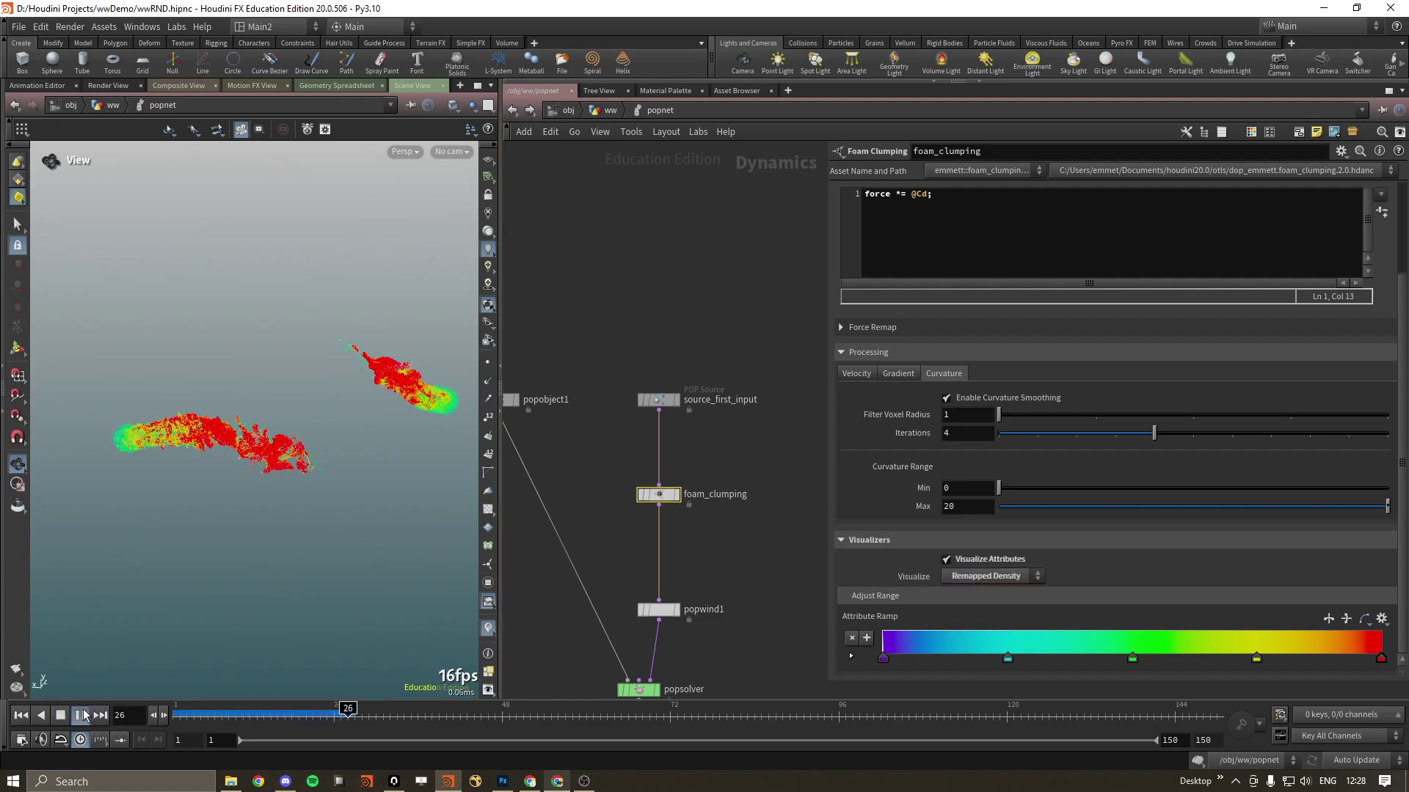
left_click(853, 328)
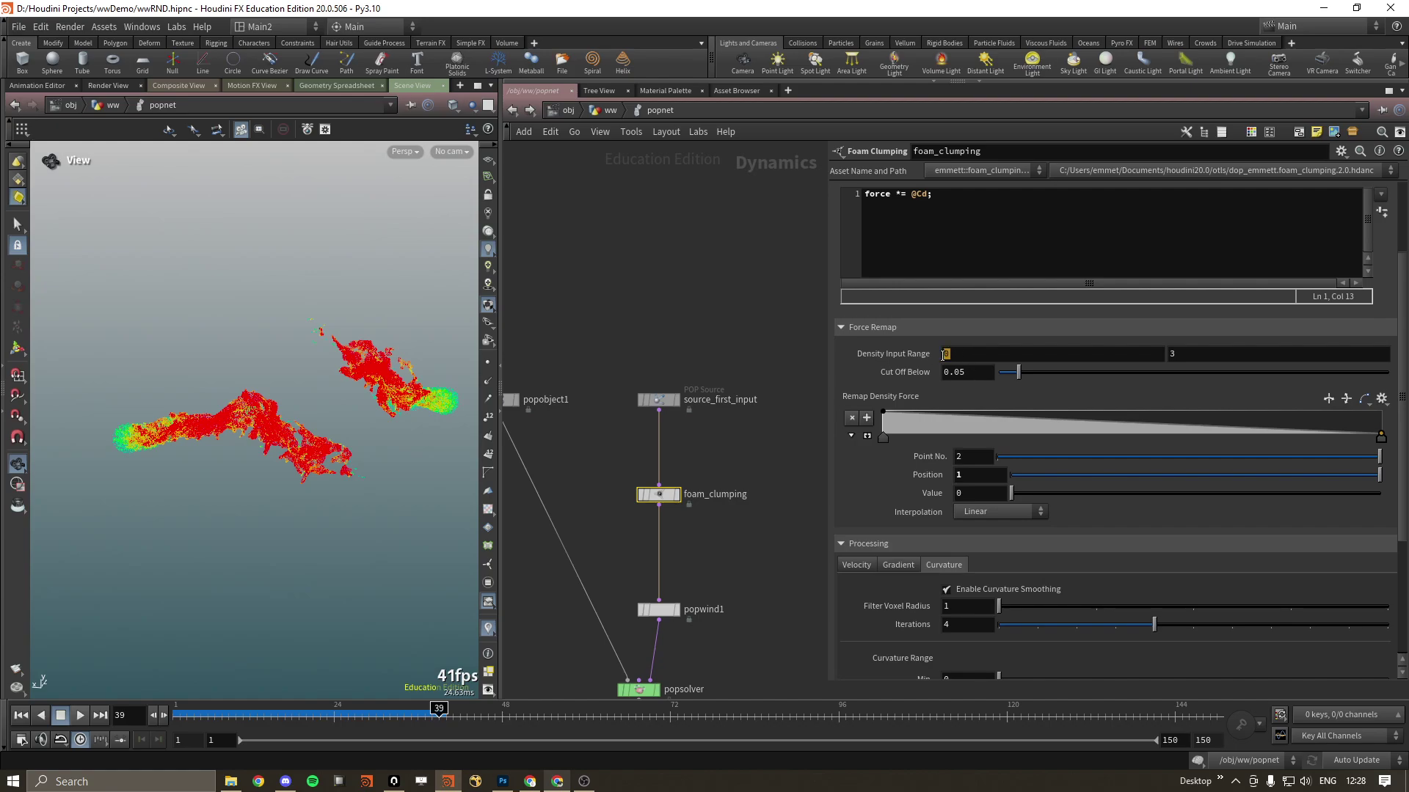
- Add a density force curve point near 0.51, 0.77 and re-simulate to frame 29
left_click(882, 437)
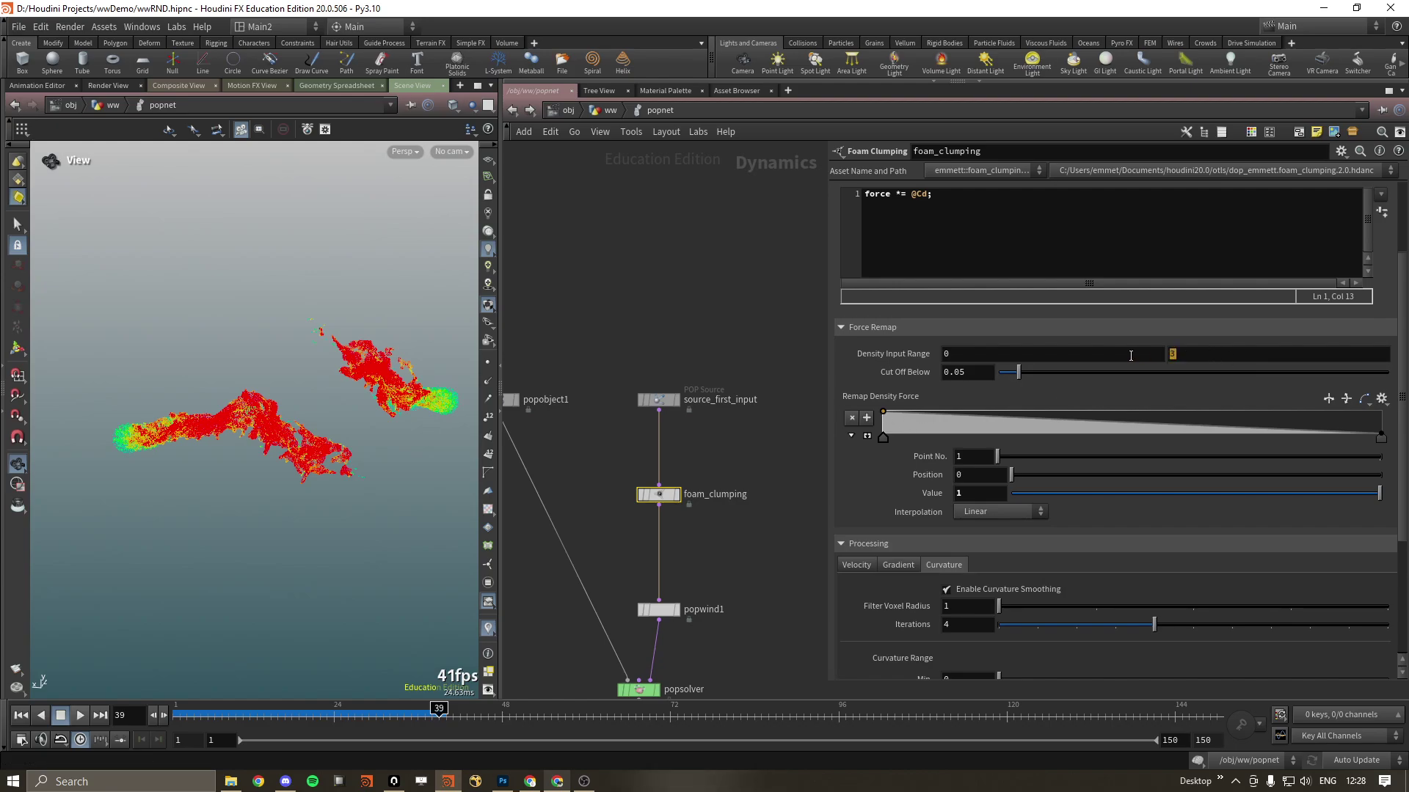
left_click(1215, 356)
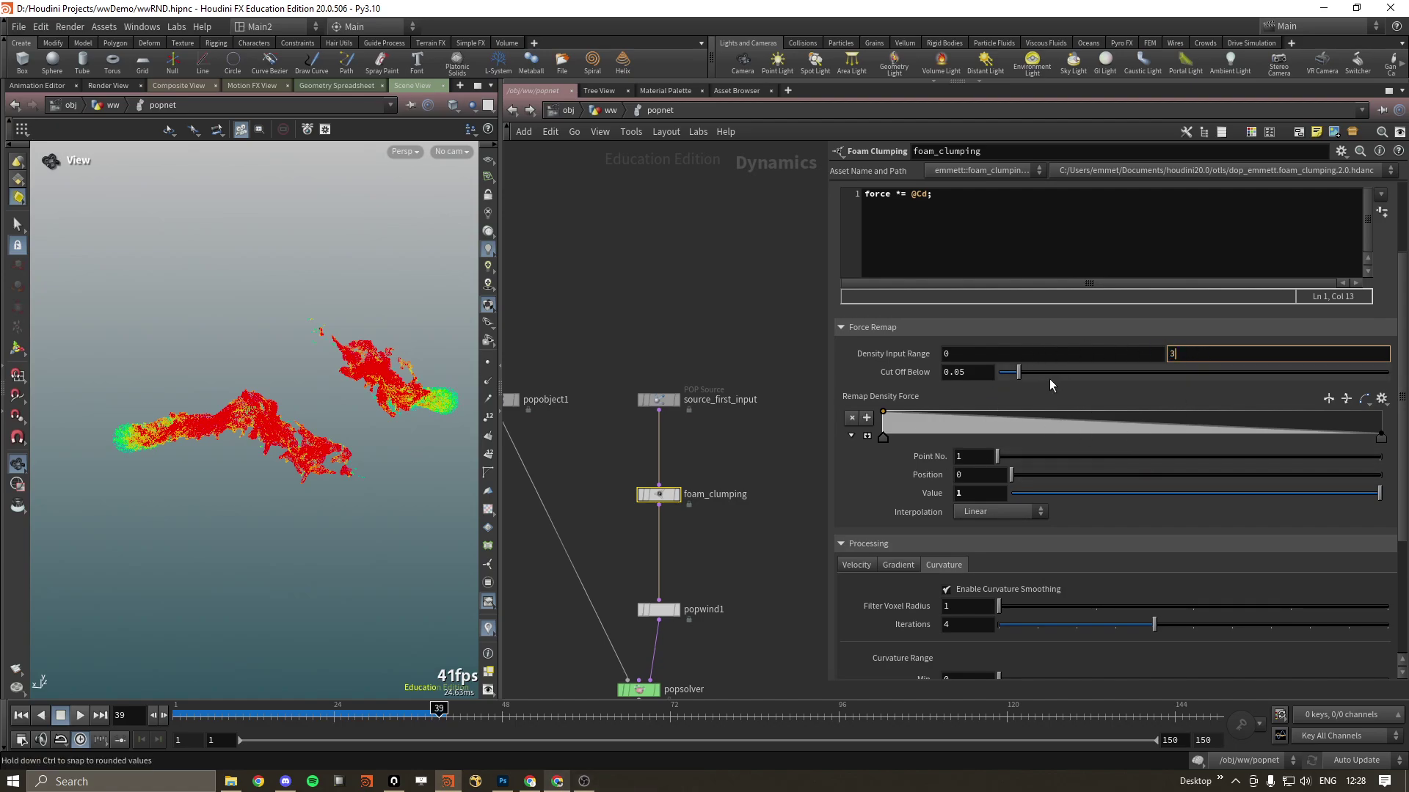
left_click(1132, 427)
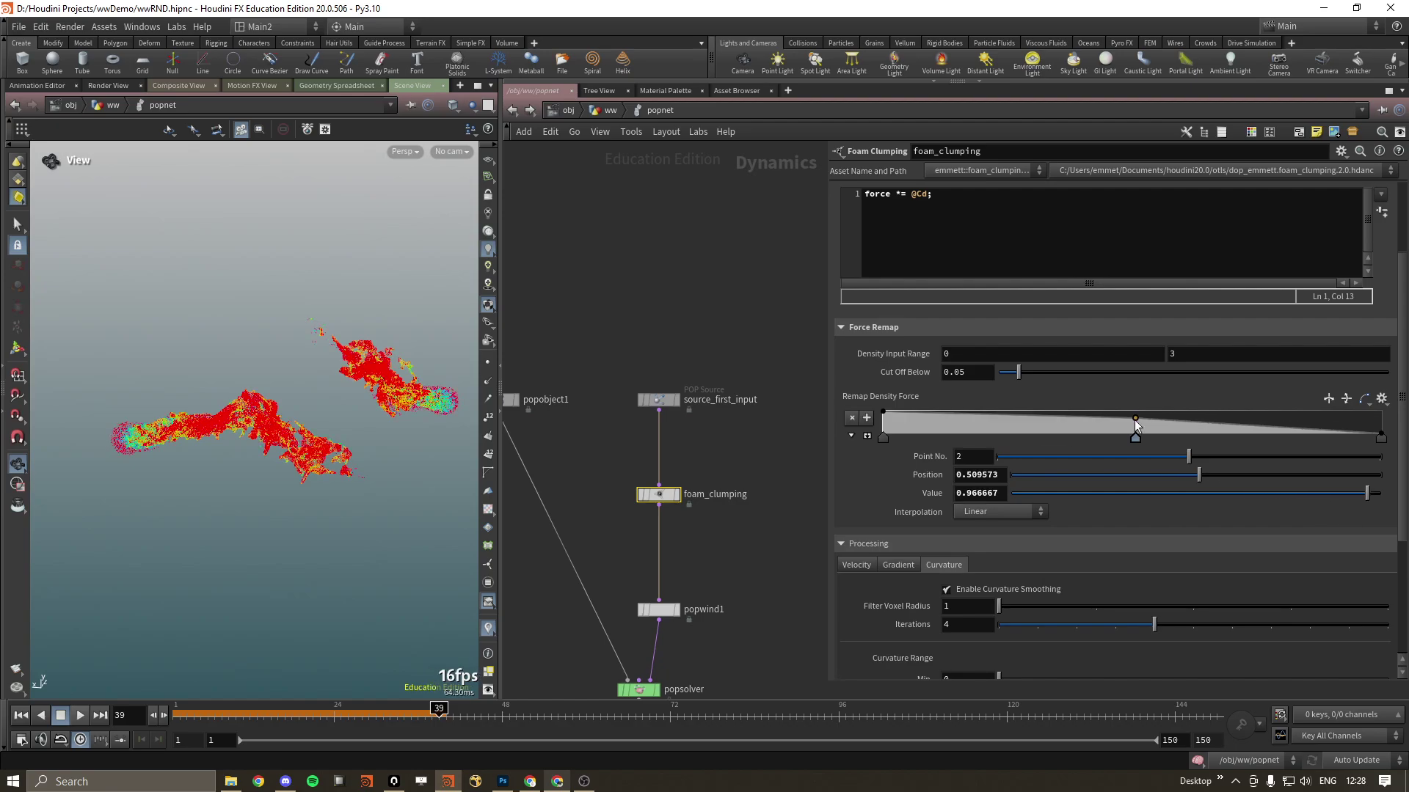
left_click_drag(1137, 424, 1139, 417)
left_click(78, 715)
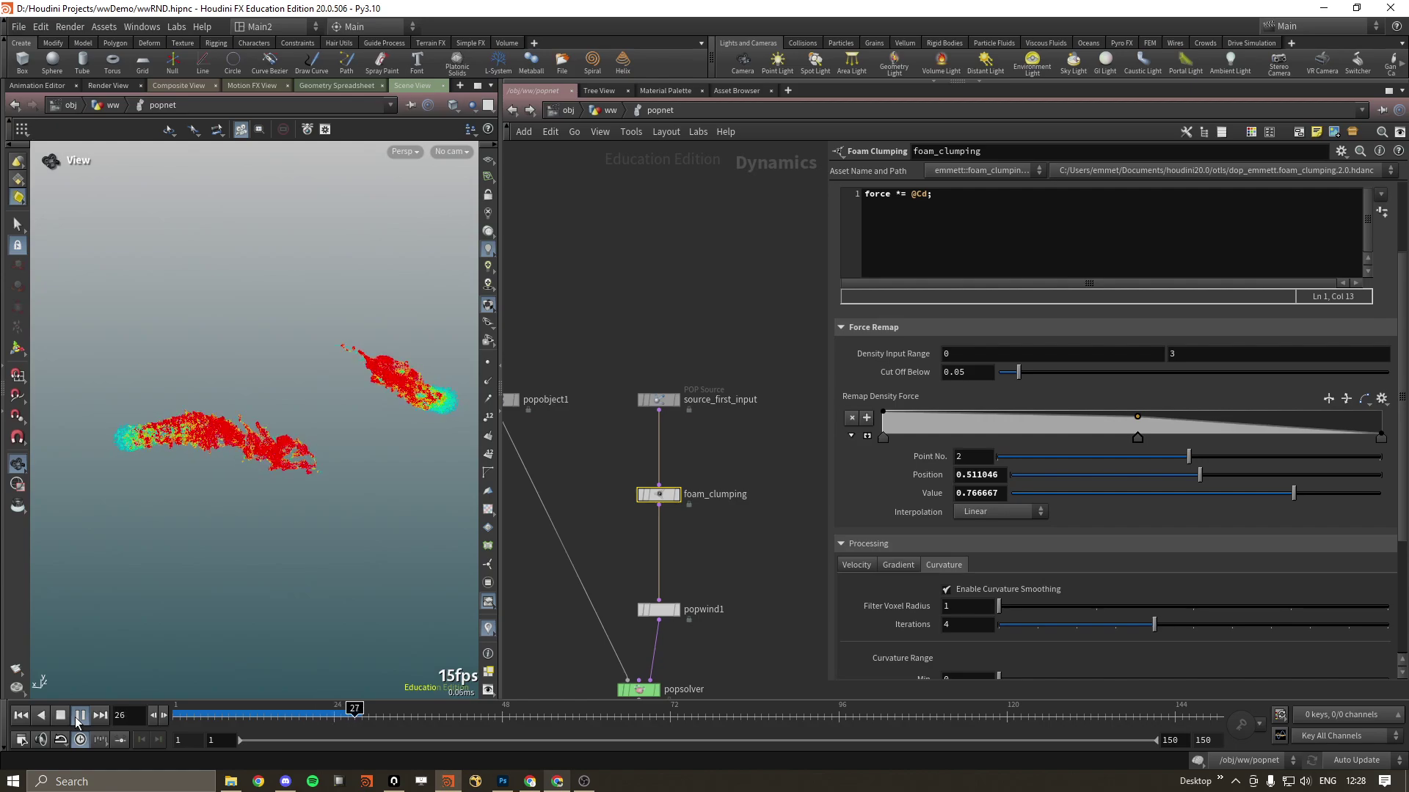
left_click(76, 716)
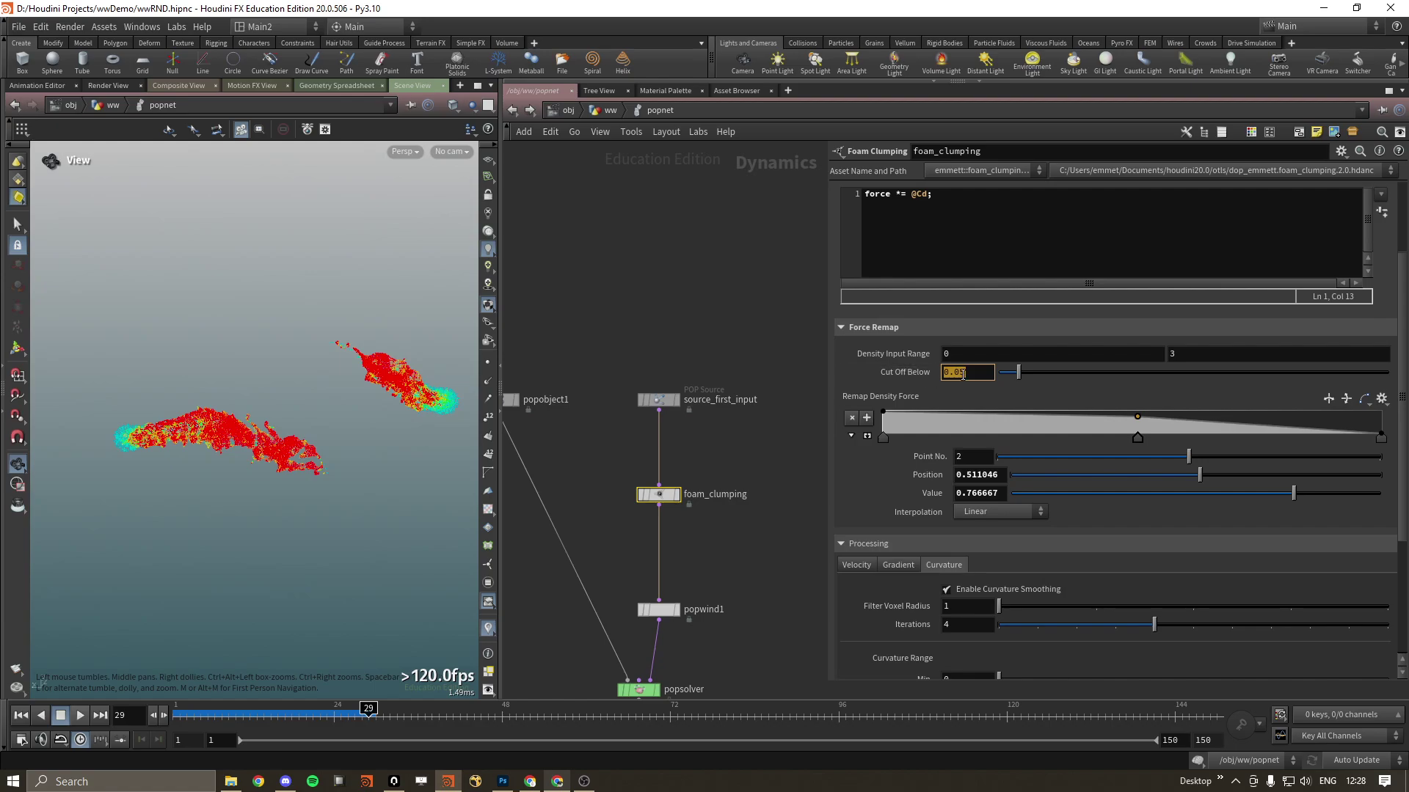
- Set the density Cut Off Below to 0.05 and inspect the particle clouds
left_click(978, 375)
left_click_drag(417, 320, 343, 369)
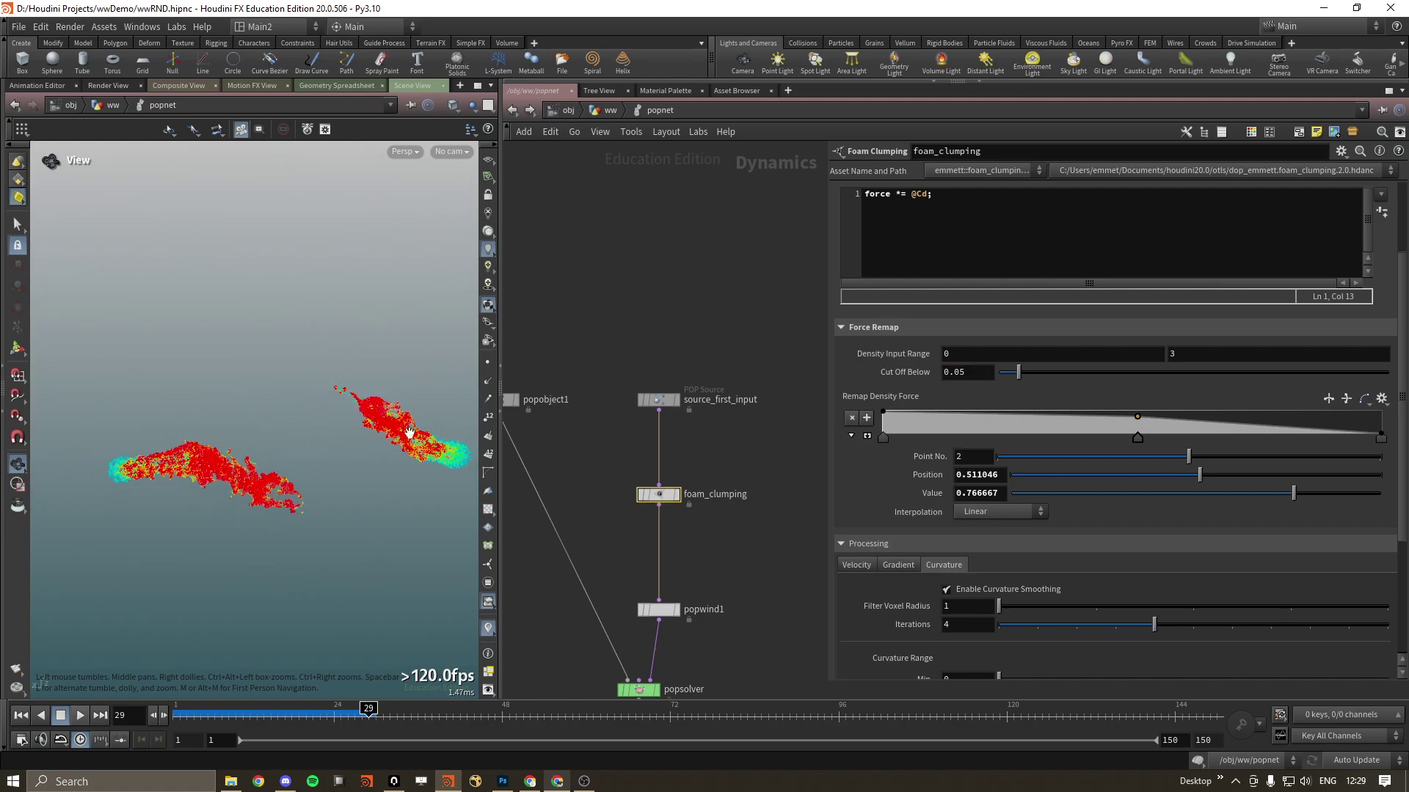
middle_click_drag(629, 510, 591, 491)
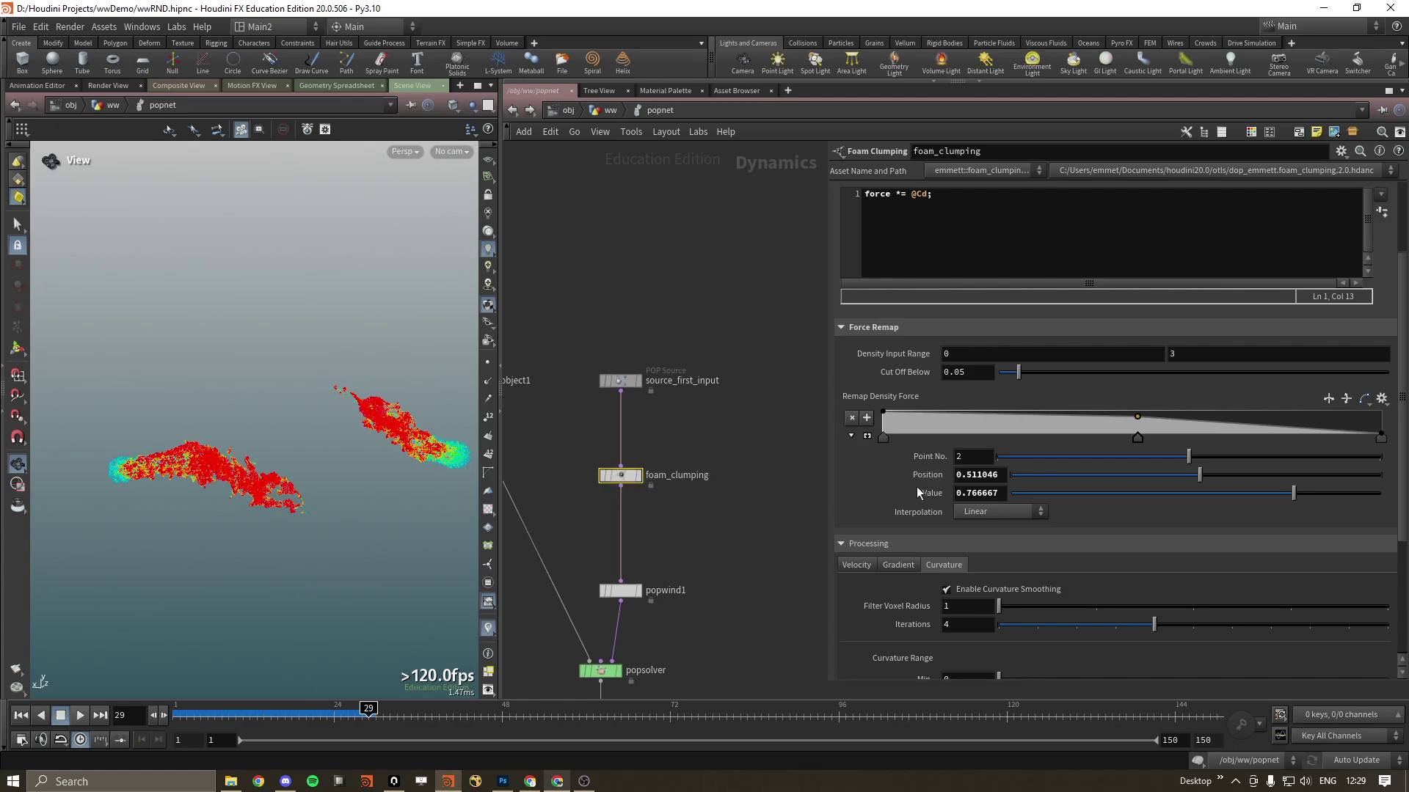
right_click(891, 417)
left_click(896, 380)
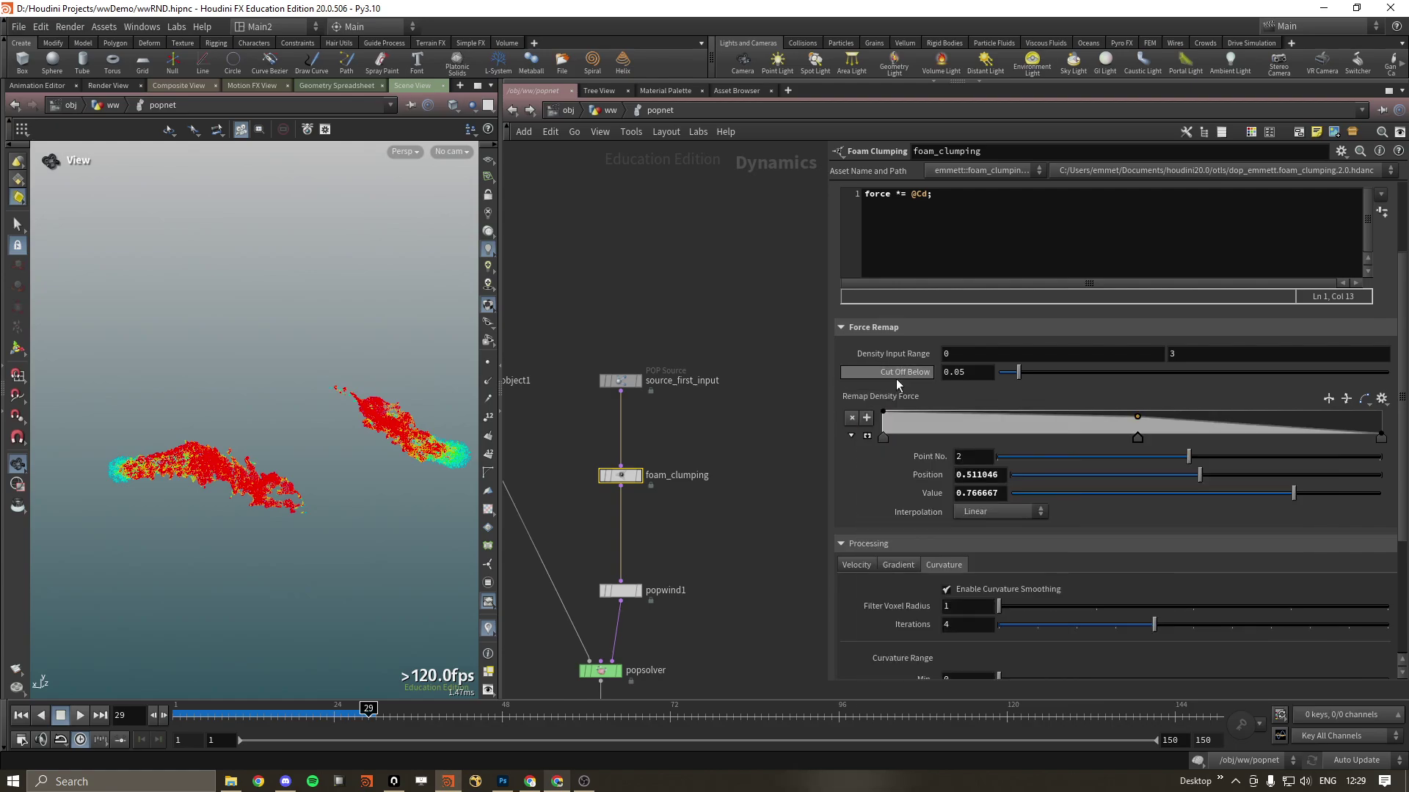
scroll(881, 550, "down", 2)
scroll(853, 588, "down", 3)
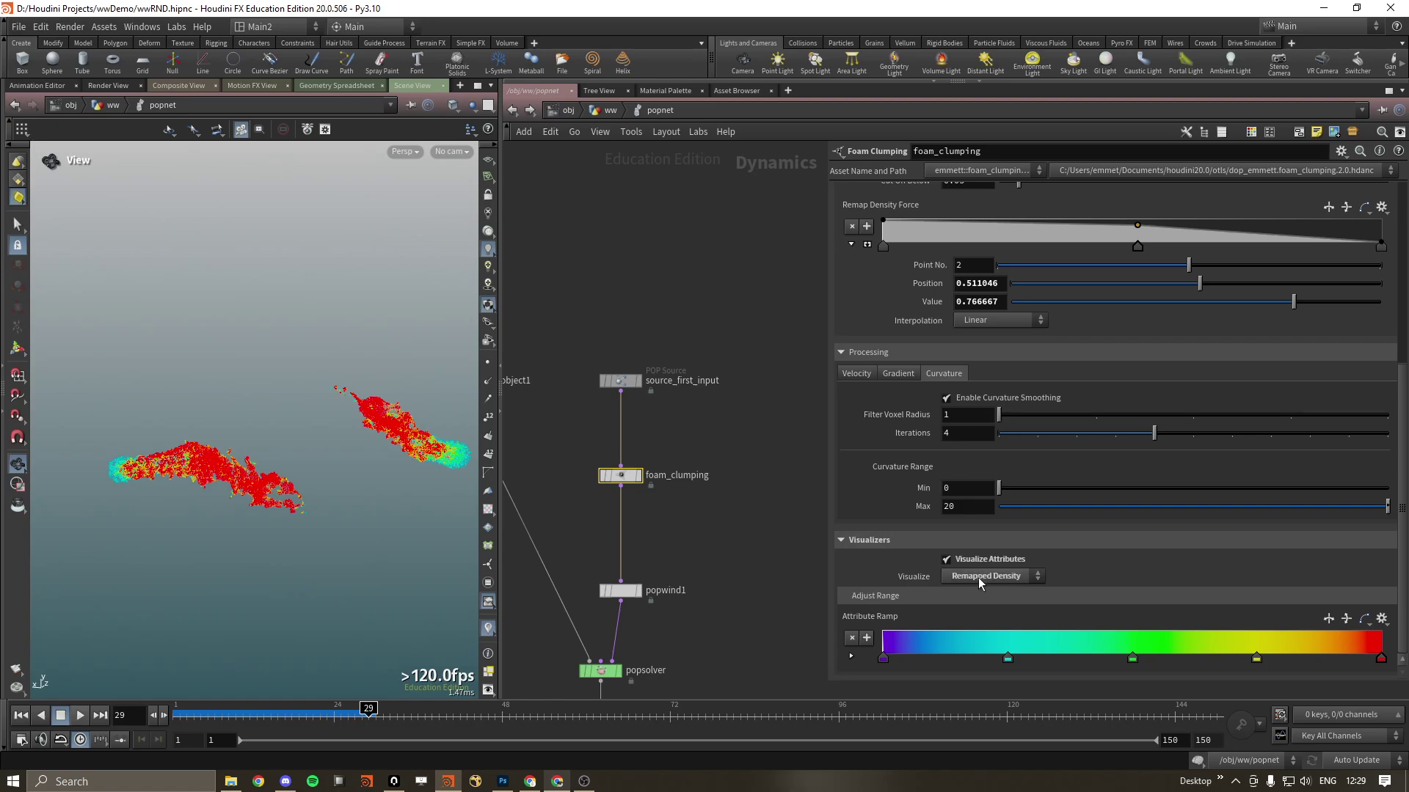
scroll(843, 530, "up", 4)
scroll(849, 532, "up", 2)
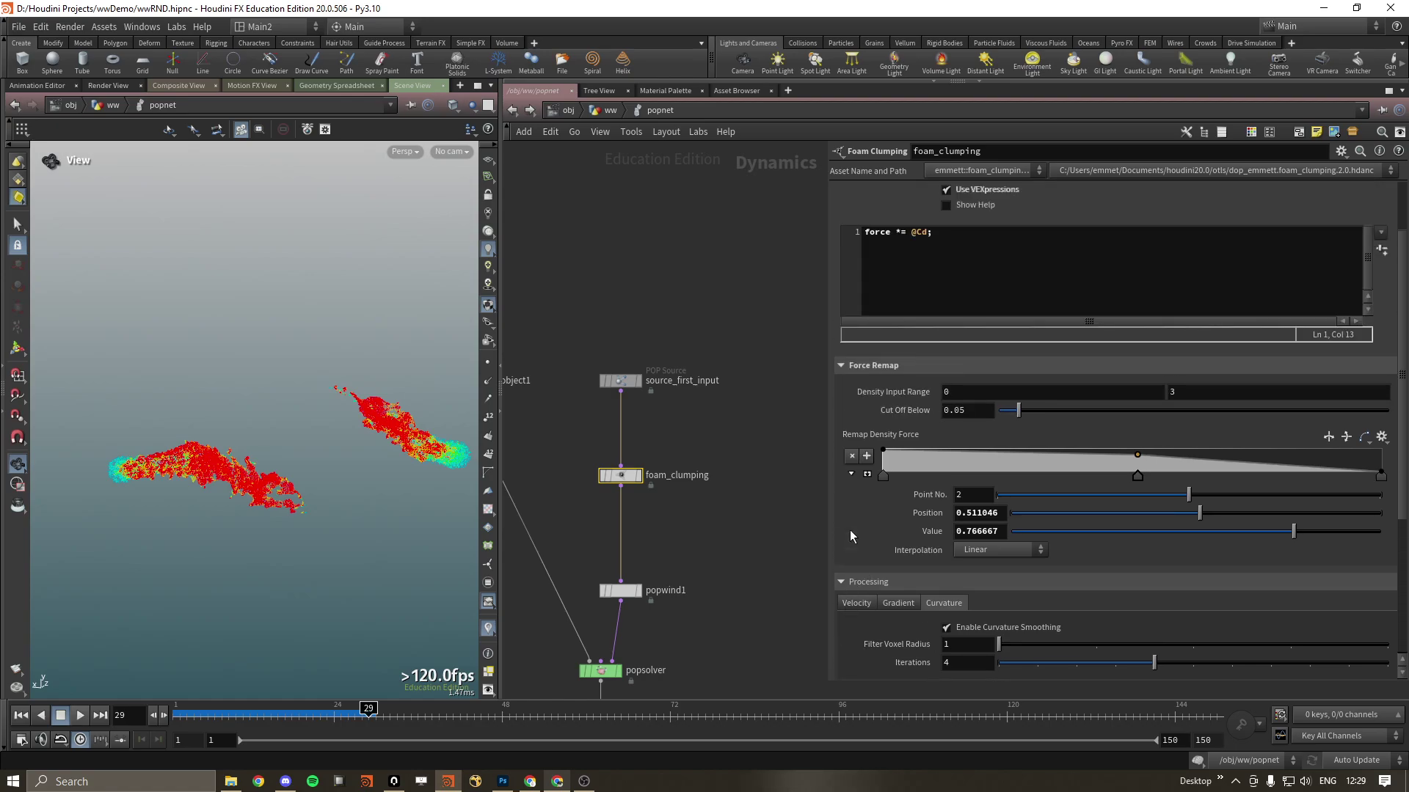
scroll(854, 532, "up", 2)
scroll(856, 535, "down", 1)
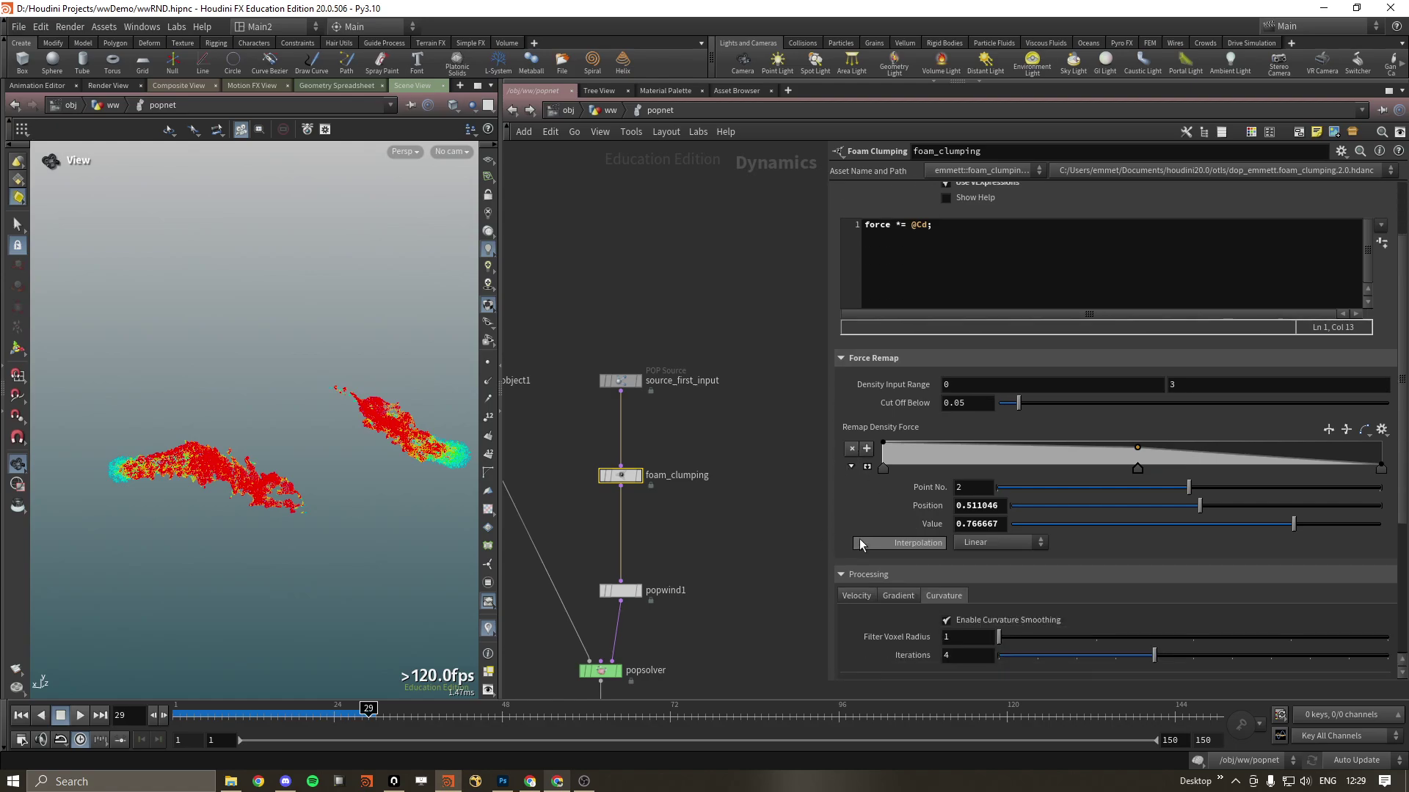
scroll(860, 538, "down", 2)
scroll(862, 548, "up", 3)
left_click(945, 252)
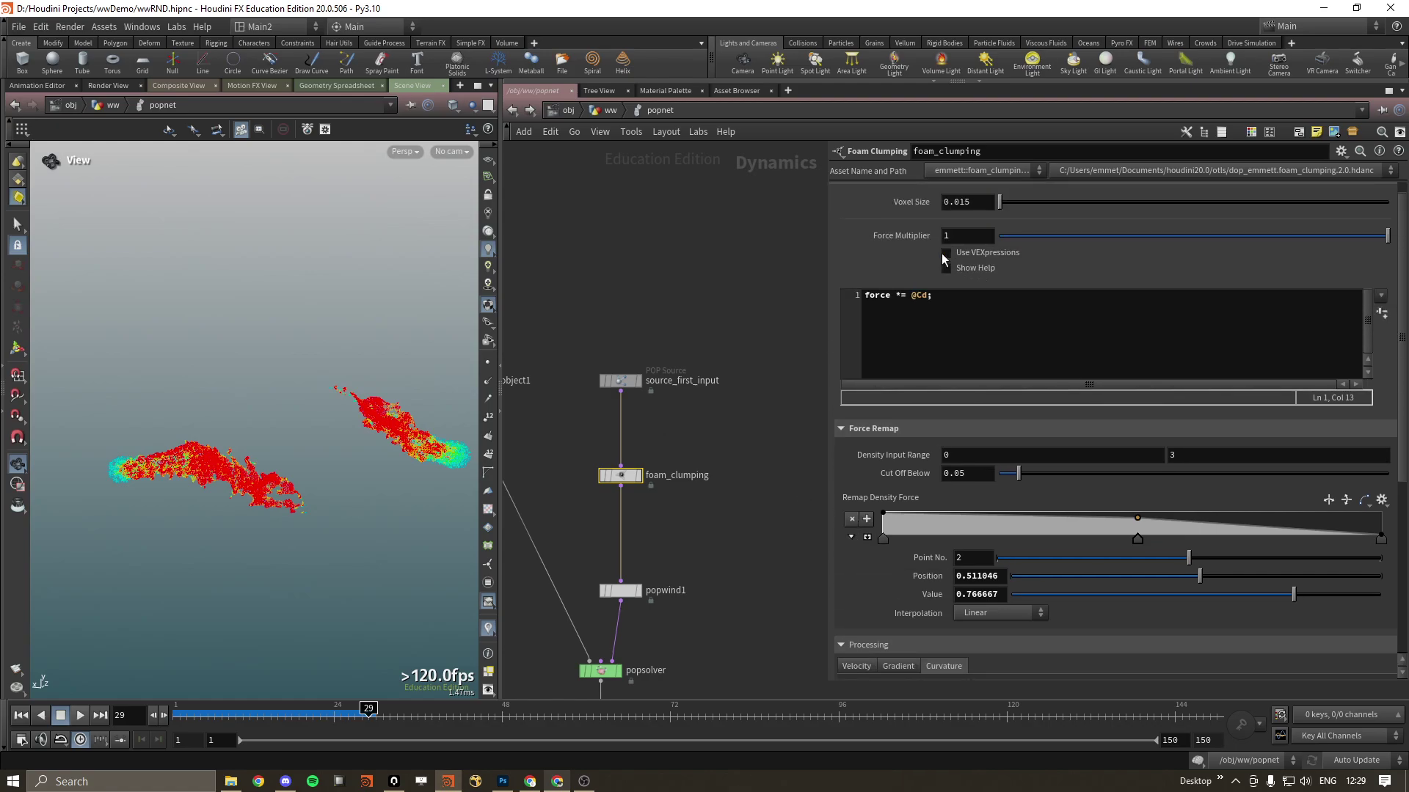
- Go up to /obj/ww, rewind, enter popnet1, and play the foam sim to frame 31
key("u")
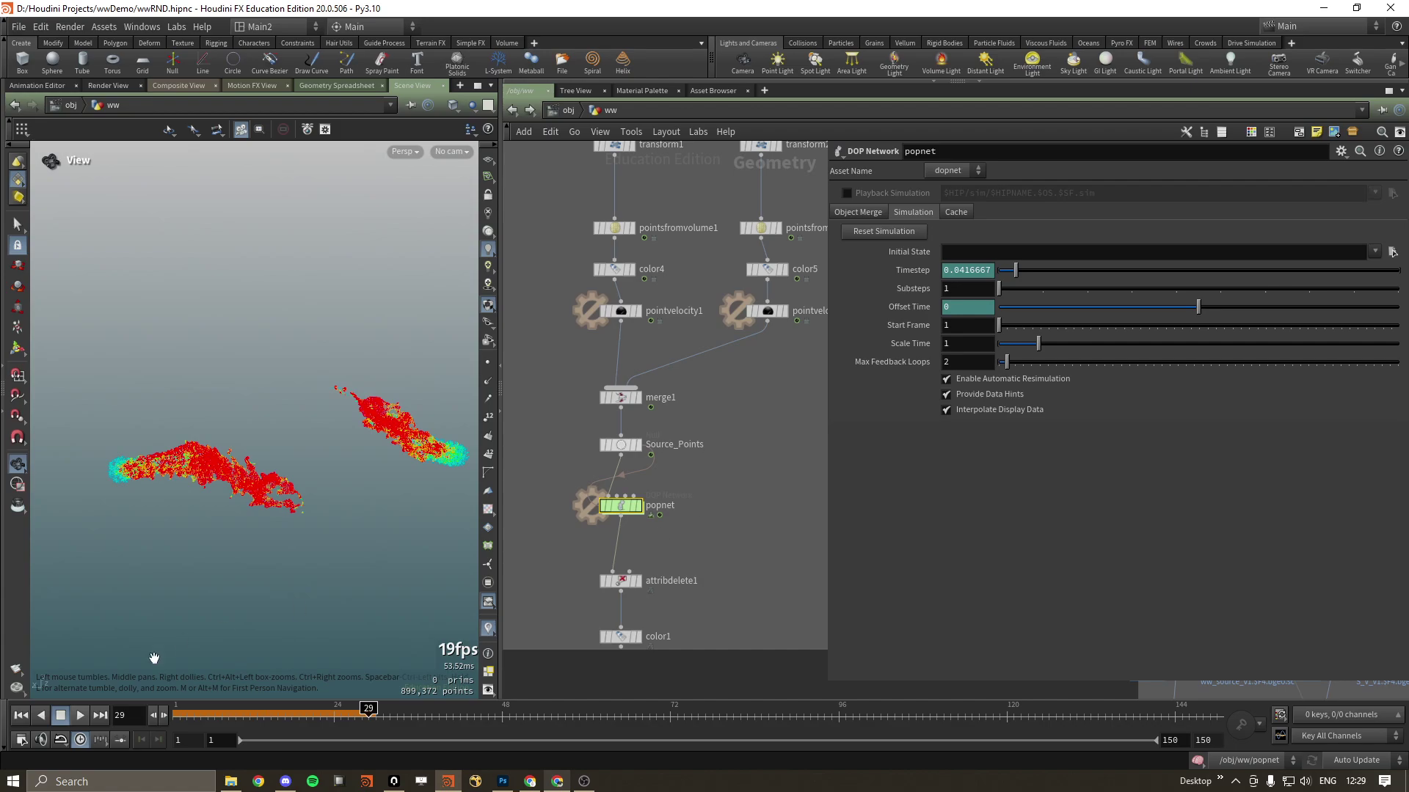
key("ctrl+Left")
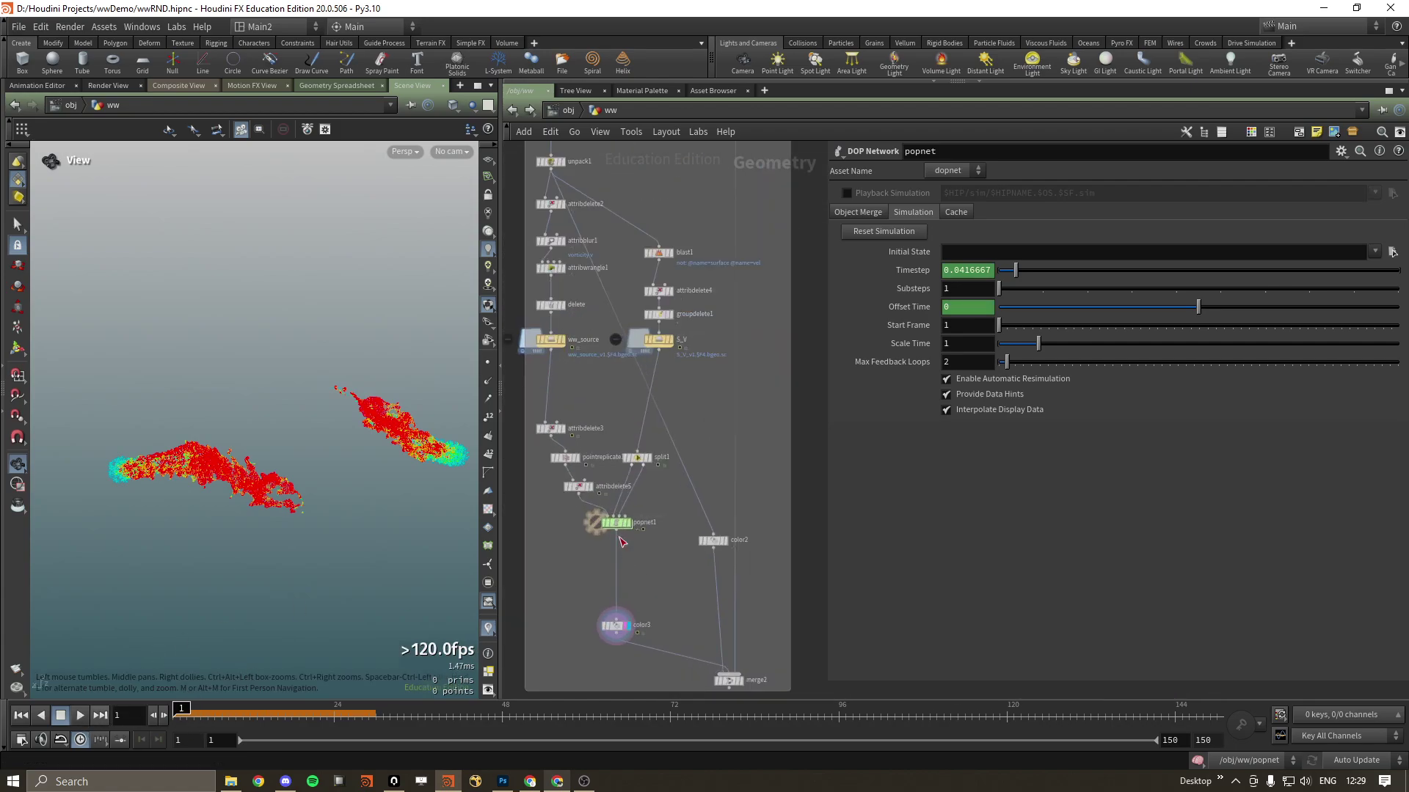
double_click(617, 523)
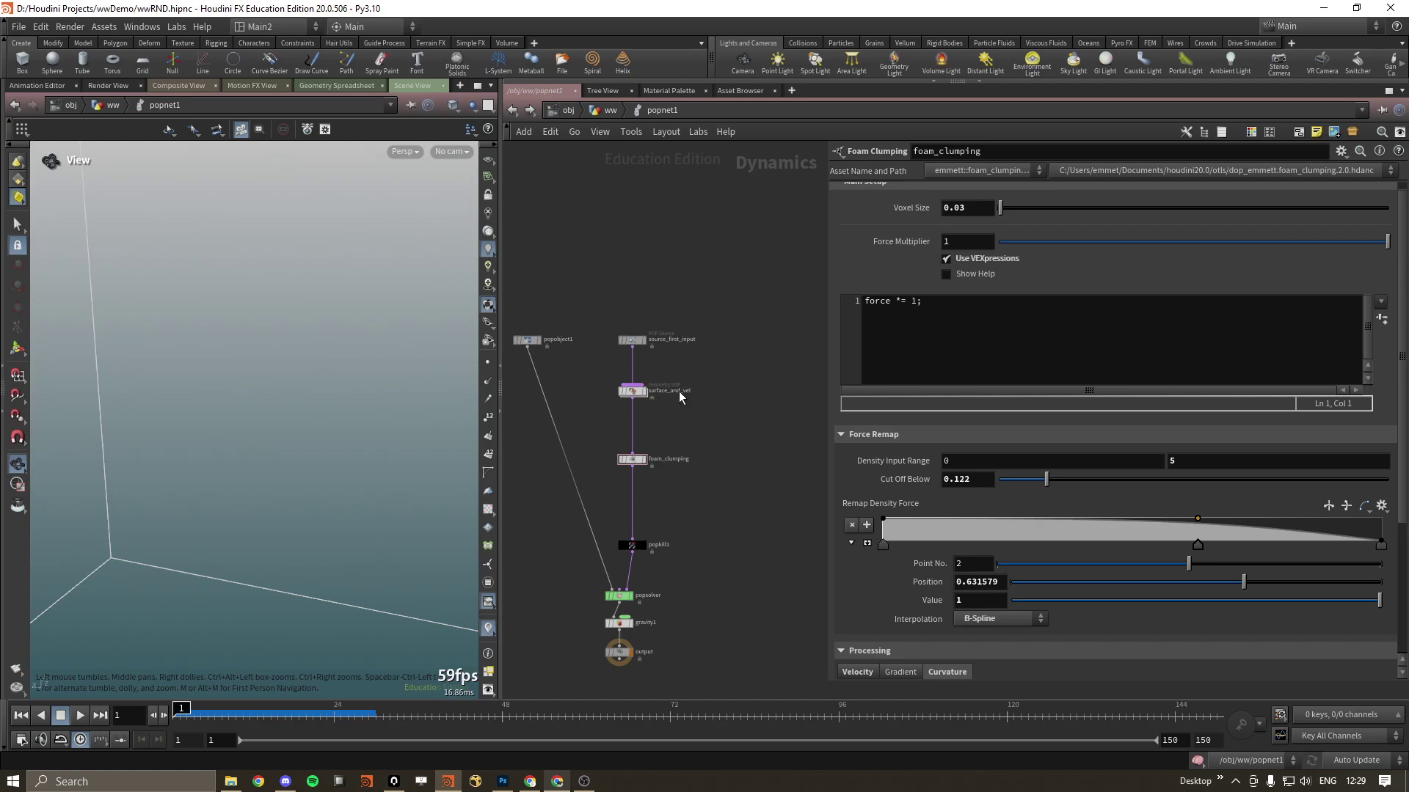
scroll(678, 391, "up", 3)
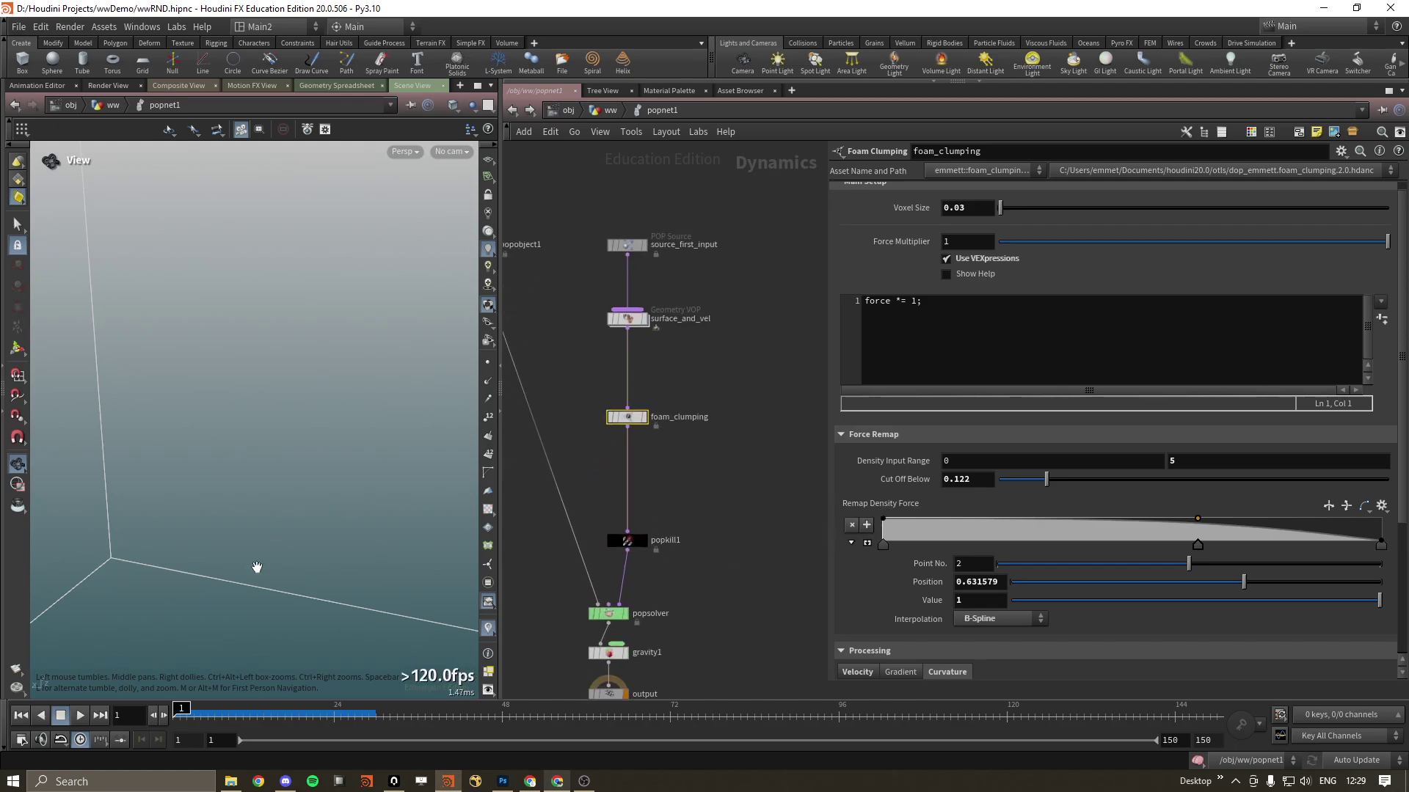
key("Up")
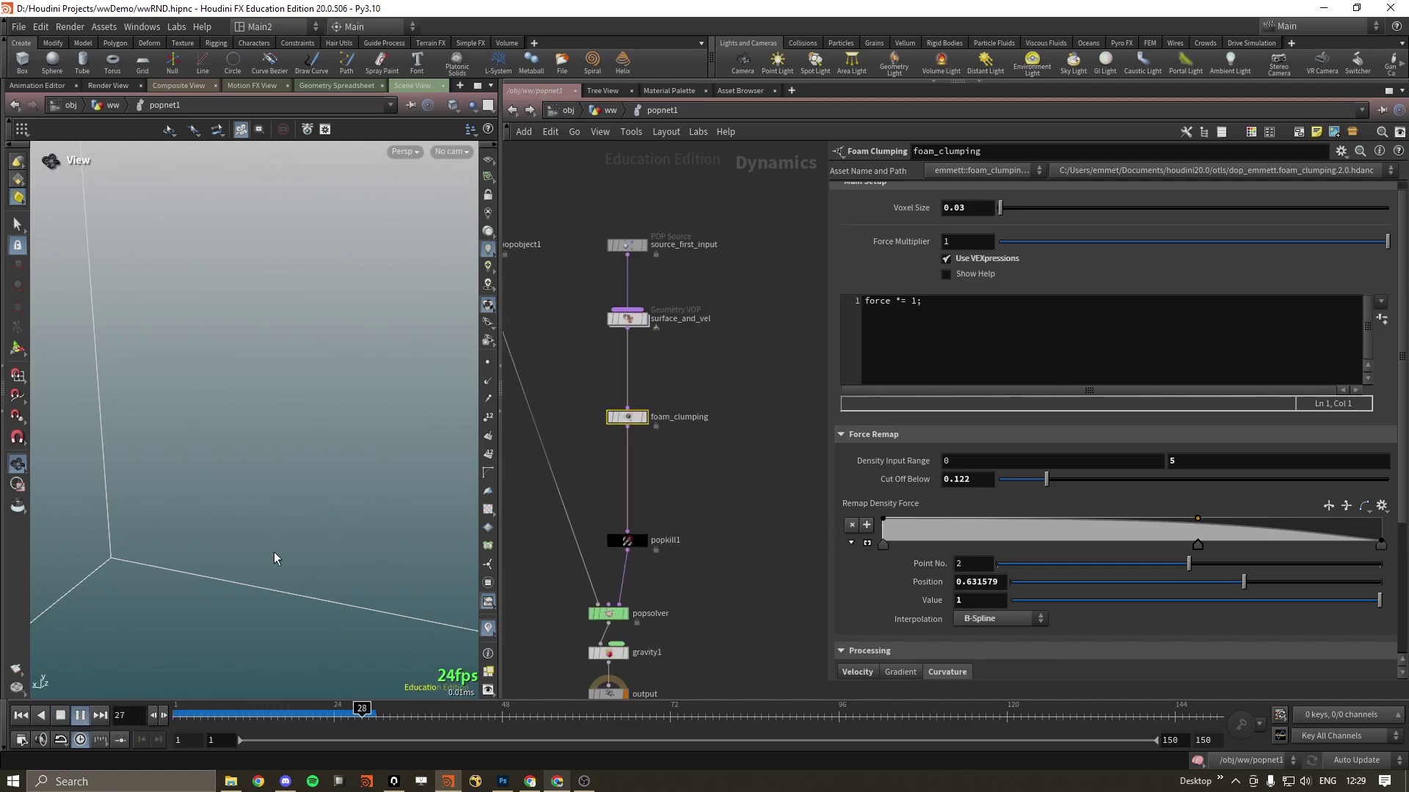
scroll(274, 559, "down", 5)
scroll(346, 361, "up", 5)
scroll(452, 328, "up", 5)
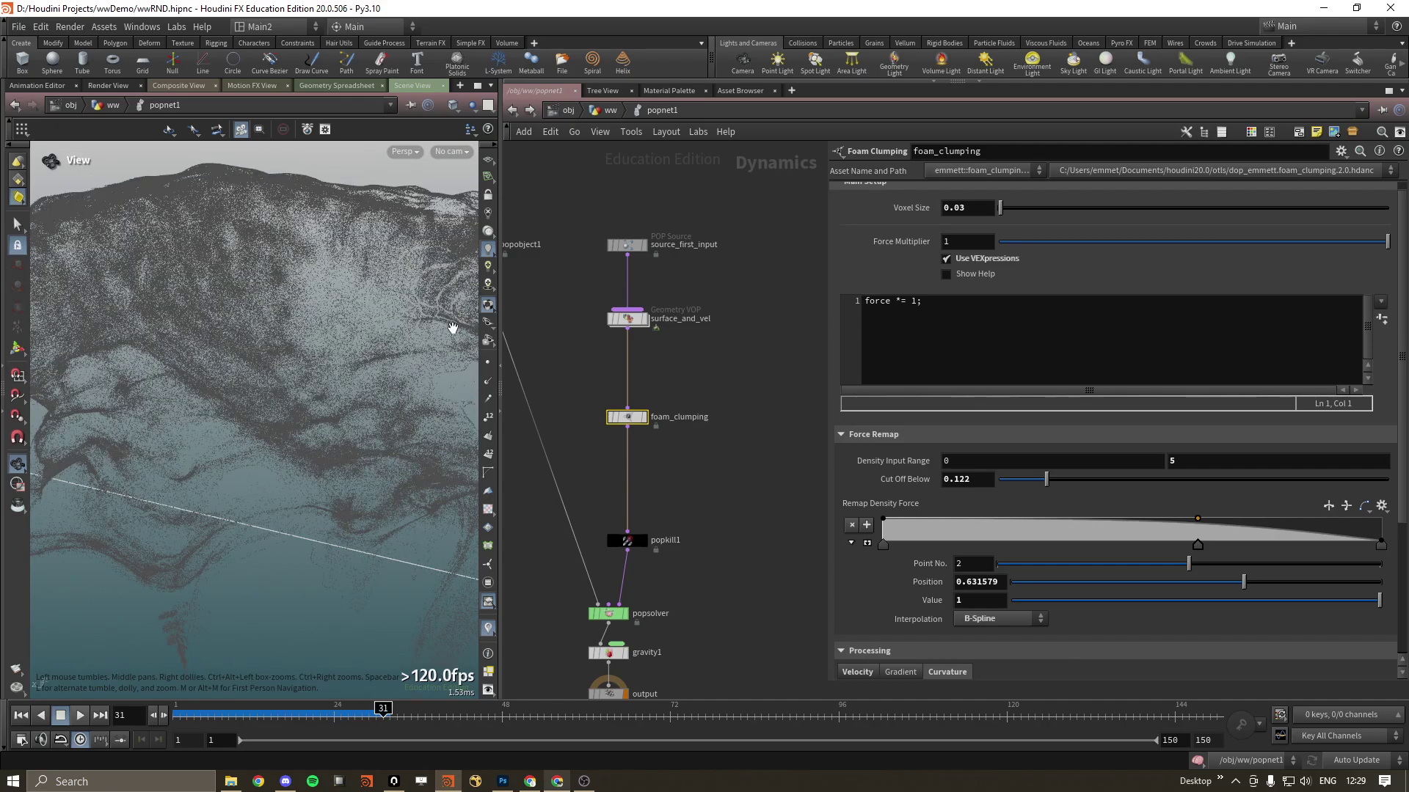
scroll(452, 328, "down", 5)
key("h")
scroll(395, 403, "up", 2)
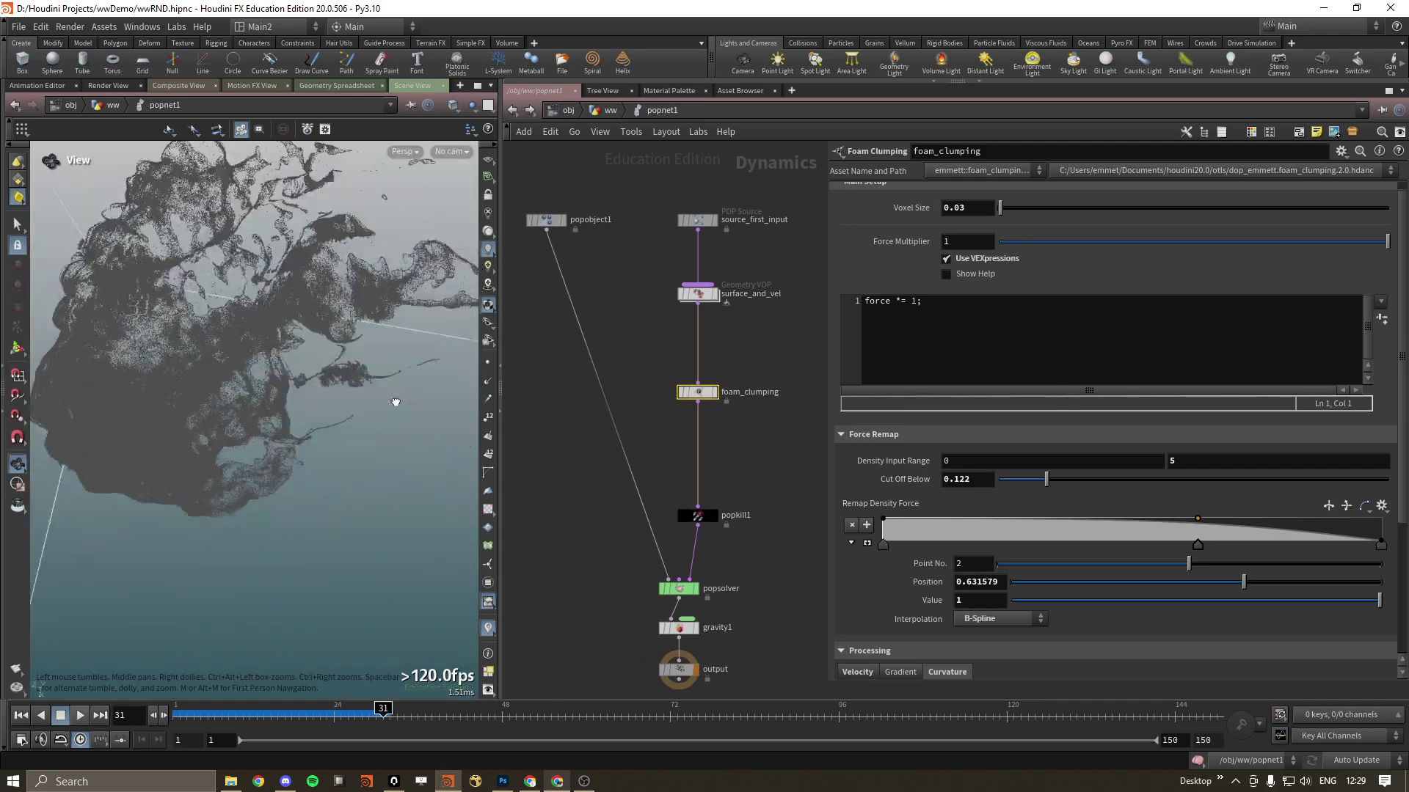
- Lower Cut Off Below via 0.062 to 0, play to frame 41, then scrub back to 23
mouse_move(396, 403)
left_mouse_down()
mouse_move(305, 495)
mouse_move(342, 305)
mouse_move(315, 315)
mouse_move(289, 370)
mouse_move(319, 399)
mouse_move(287, 403)
mouse_move(363, 385)
left_mouse_up()
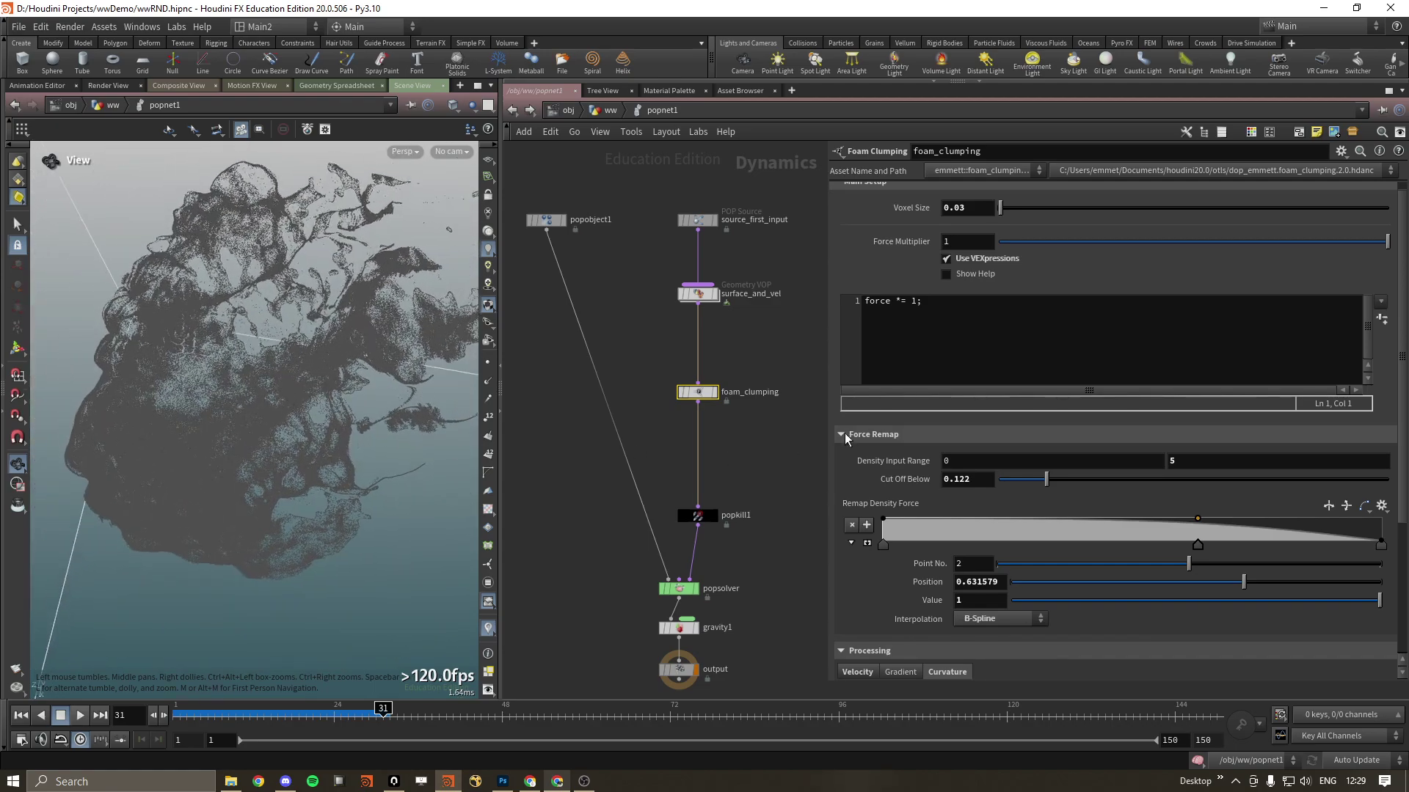
right_click(902, 479)
left_click(941, 510)
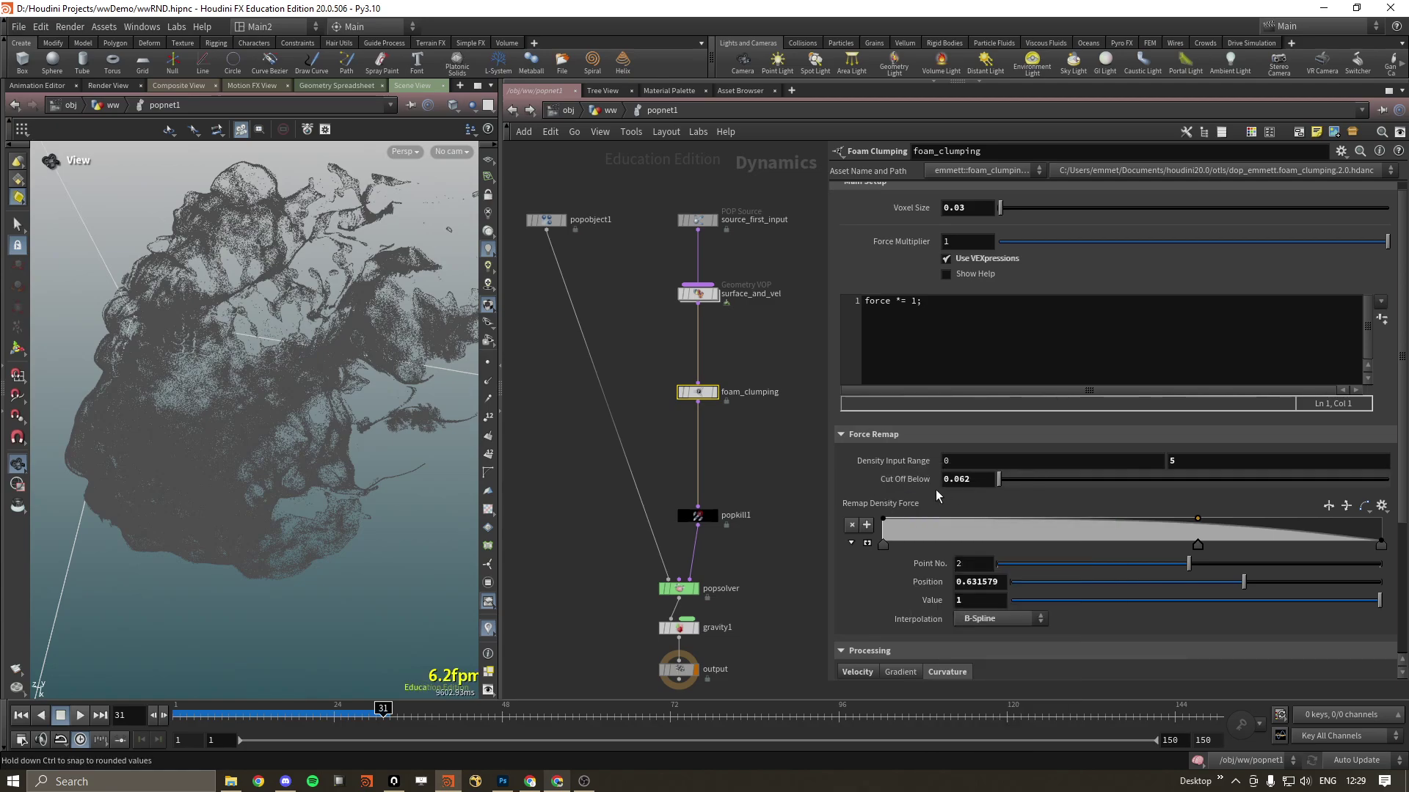
left_click(80, 716)
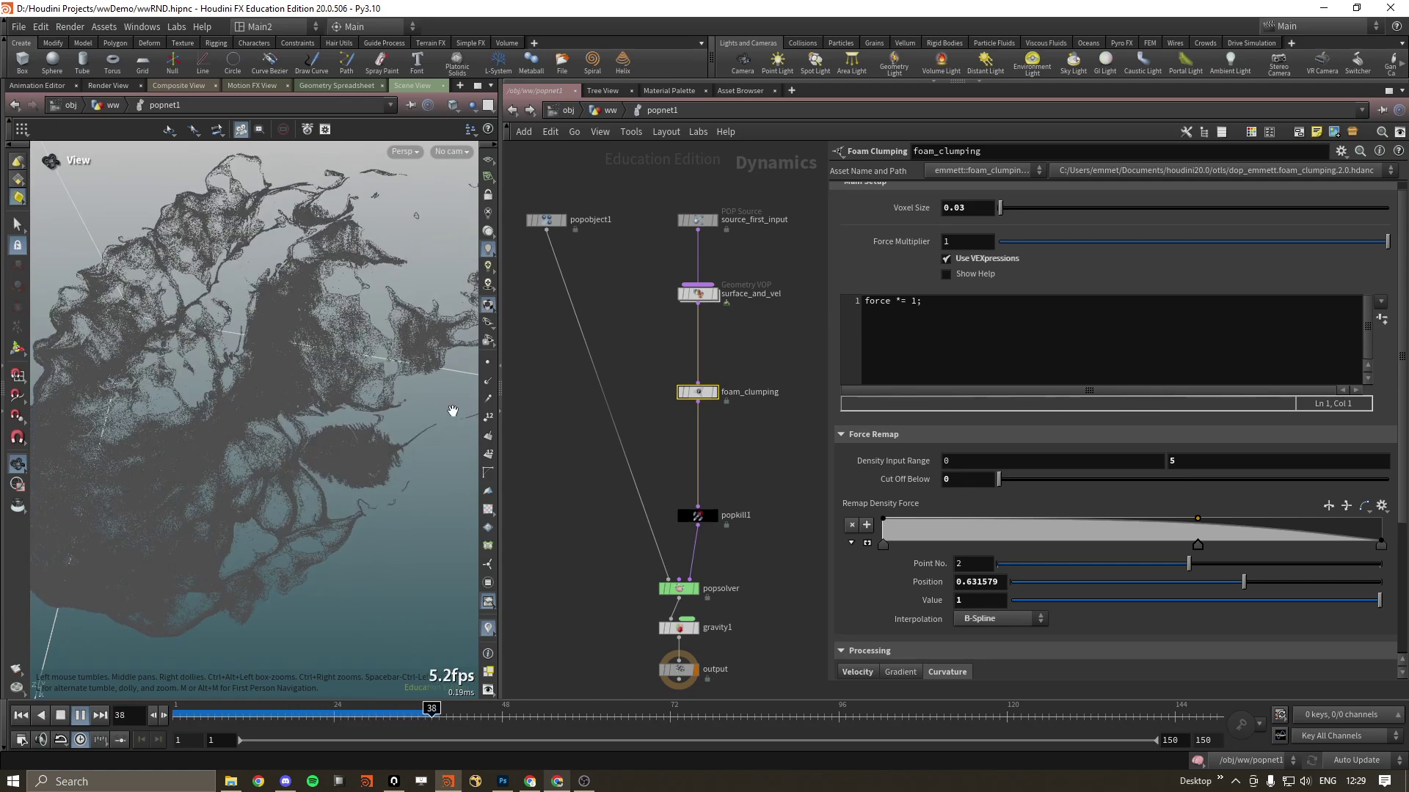
left_click(395, 715)
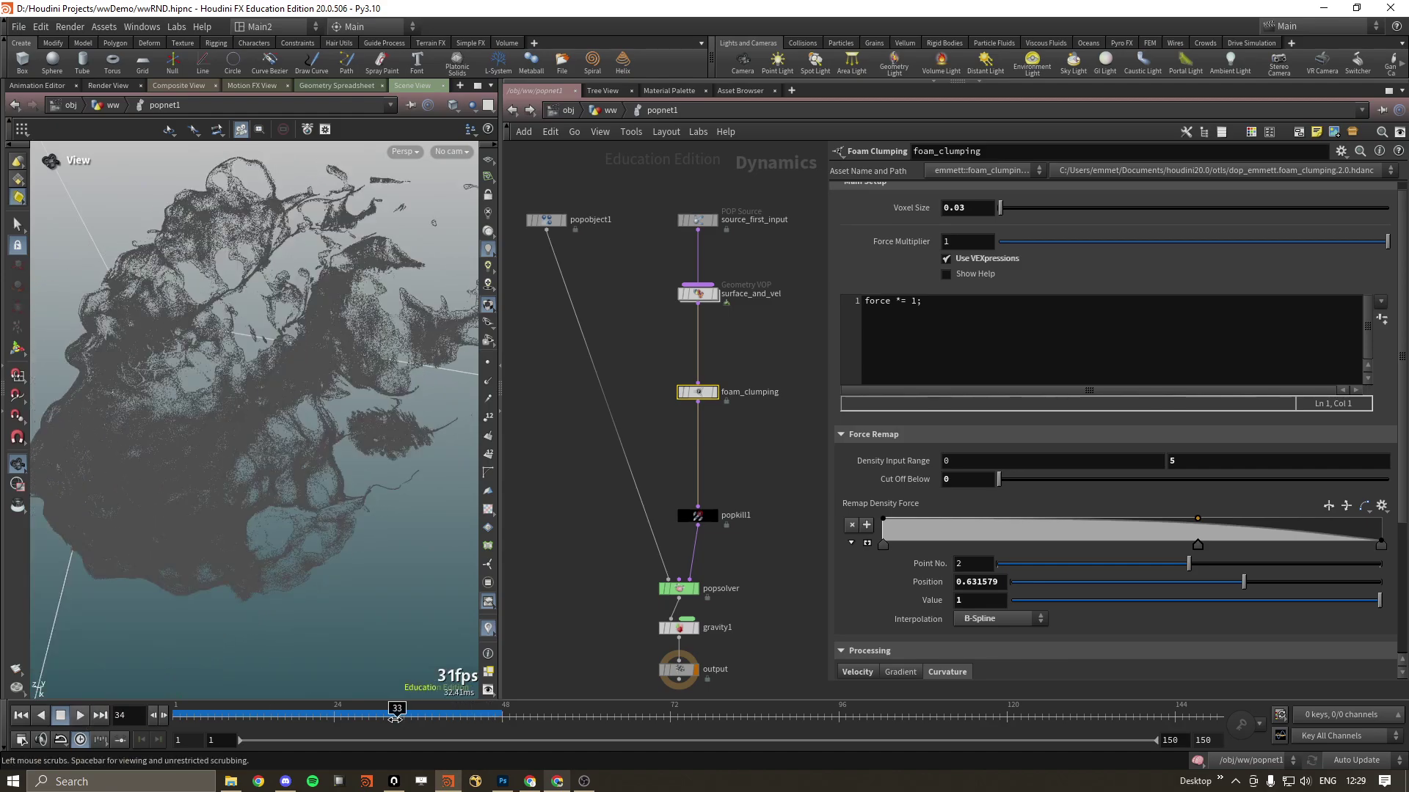
mouse_move(395, 715)
left_mouse_down()
mouse_move(327, 725)
mouse_move(374, 729)
left_mouse_up()
scroll(275, 441, "up", 5)
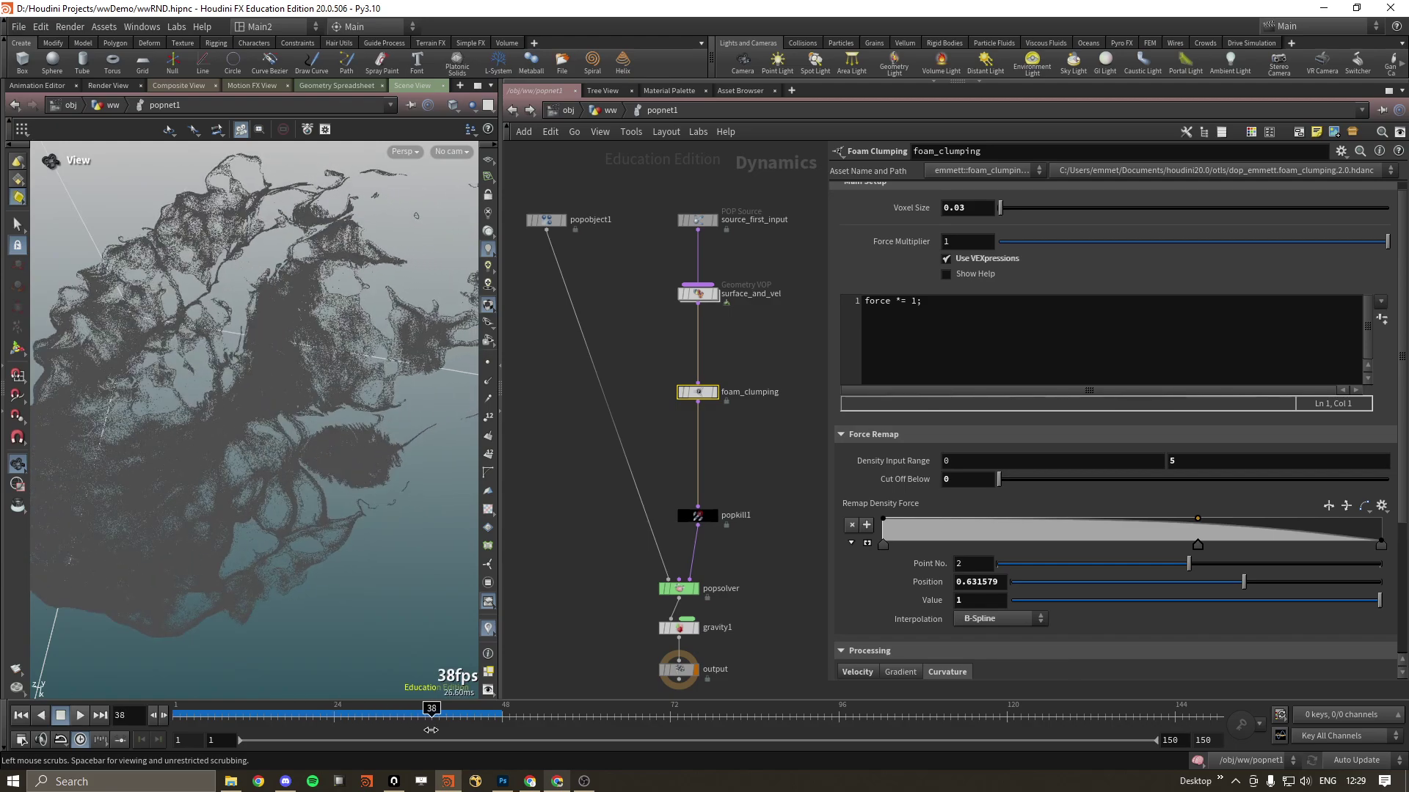
scroll(237, 402, "up", 5)
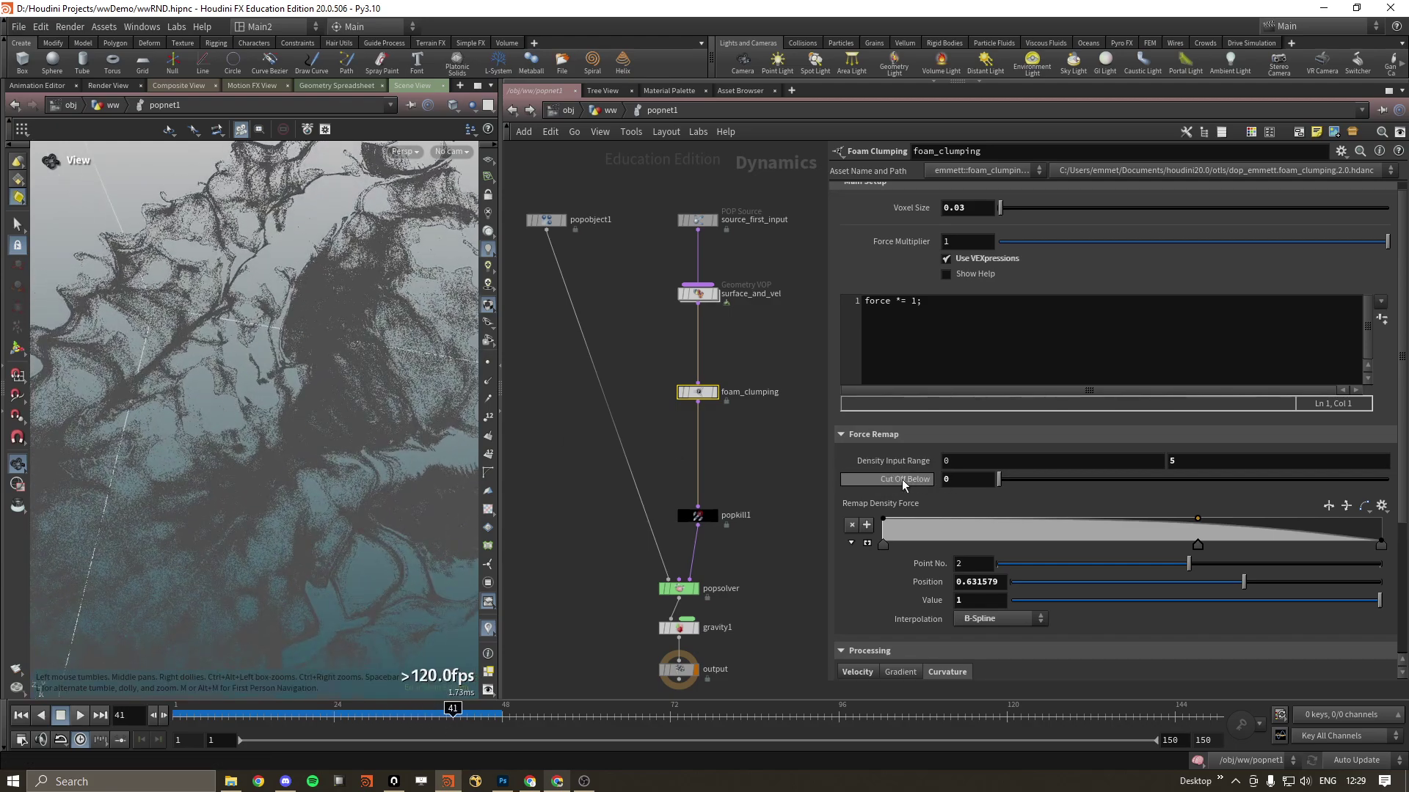
scroll(900, 482, "down", 4)
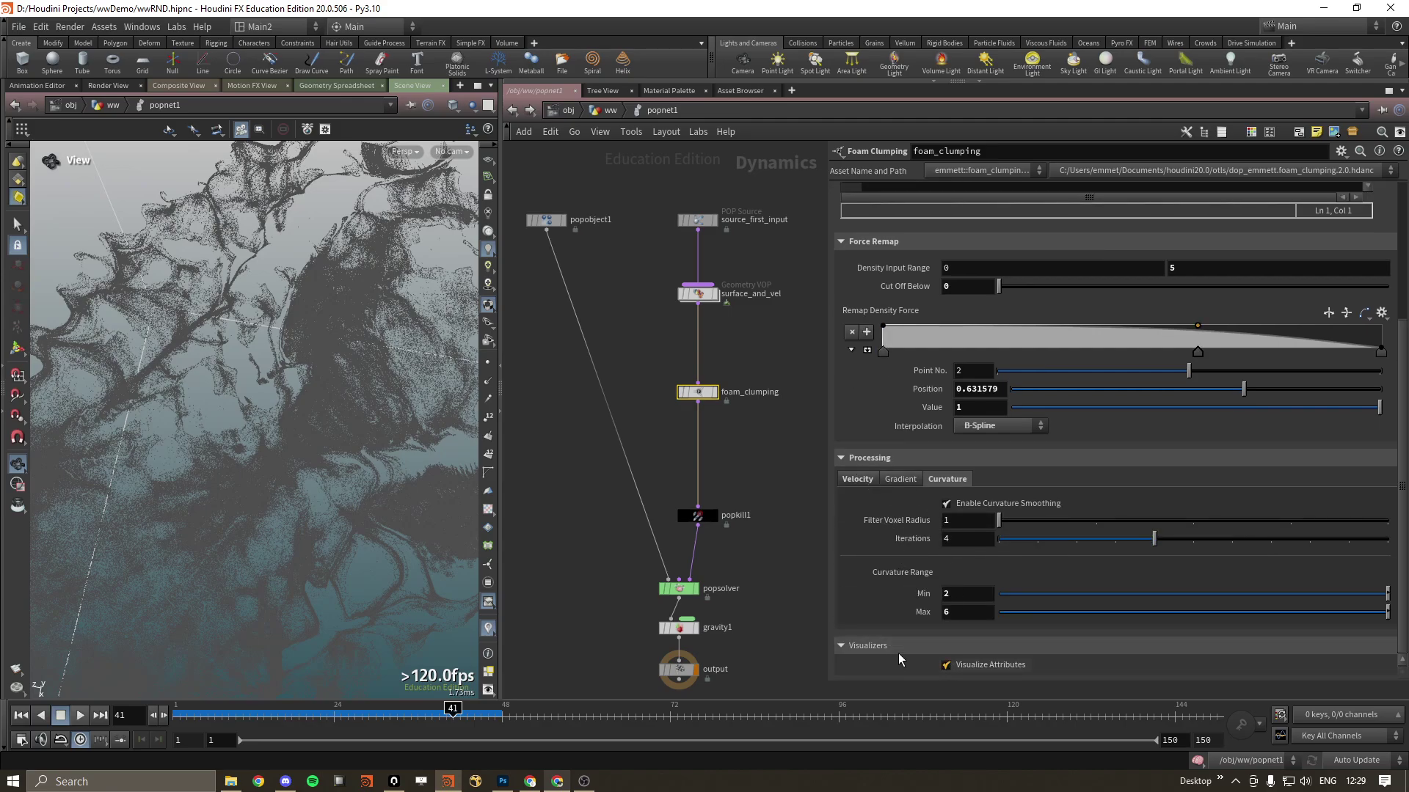
scroll(899, 658, "down", 2)
scroll(382, 456, "down", 3)
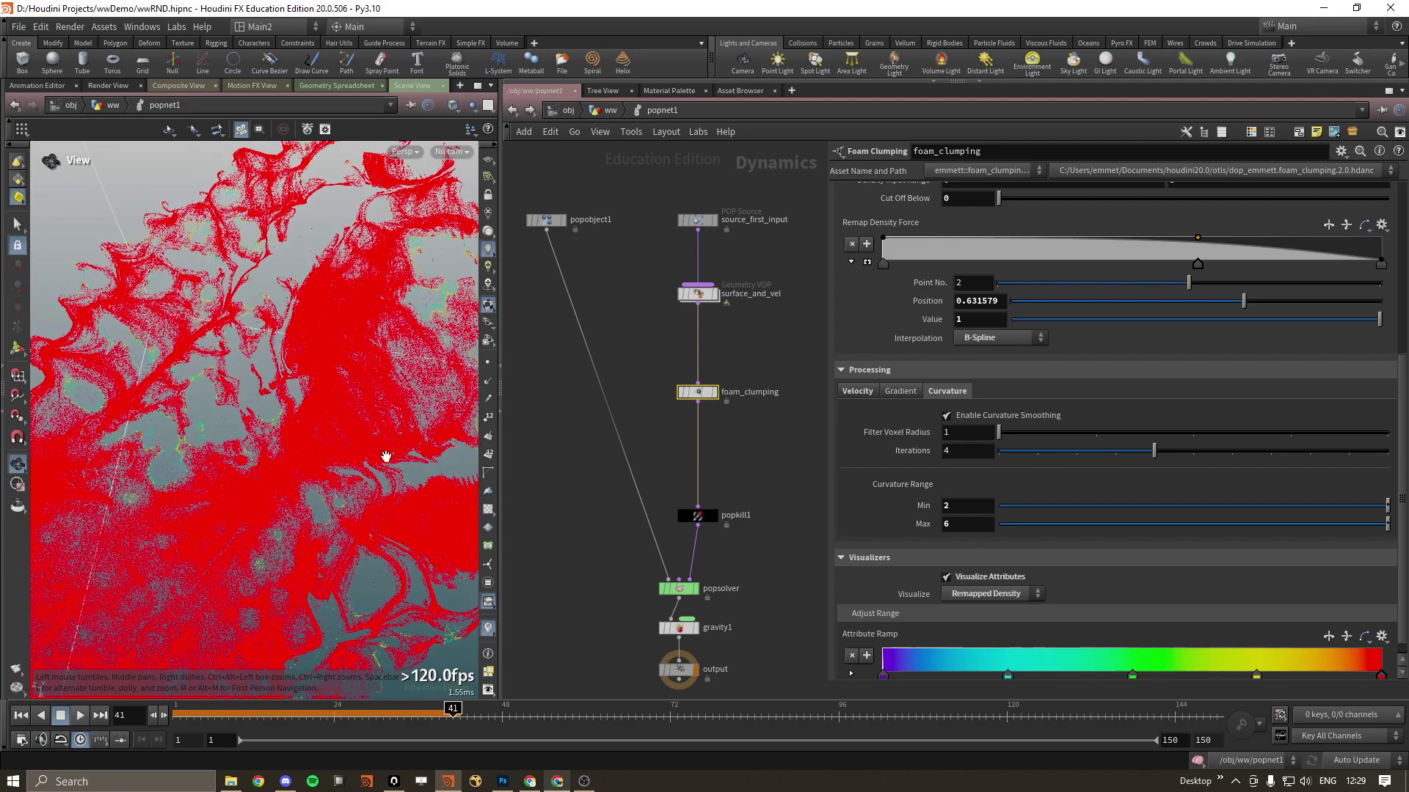
scroll(201, 432, "down", 4)
scroll(886, 434, "up", 3)
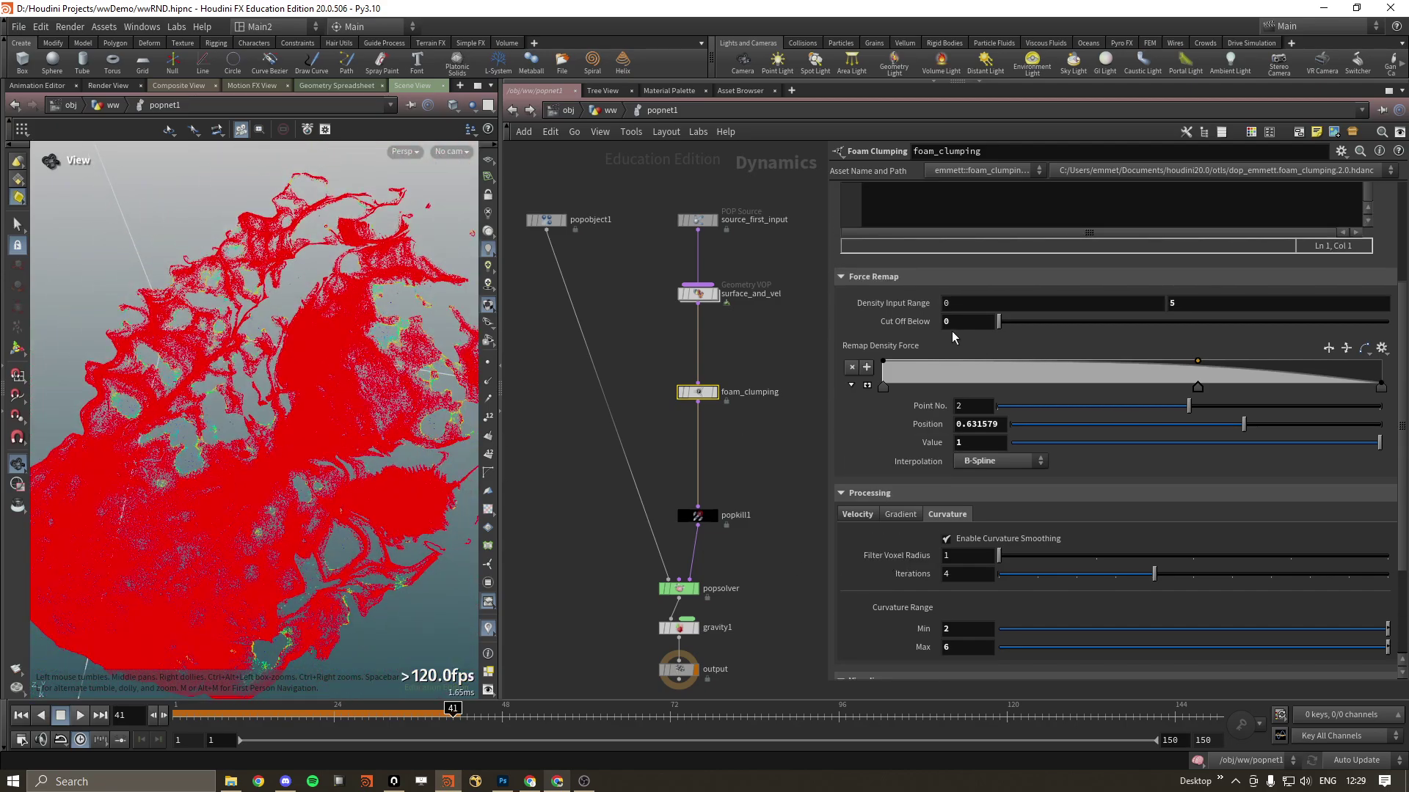
- Try a 0.14 density cut-off, replay to frame 29, reset it to 0, and open Display Options
right_click(908, 317)
left_click(952, 554)
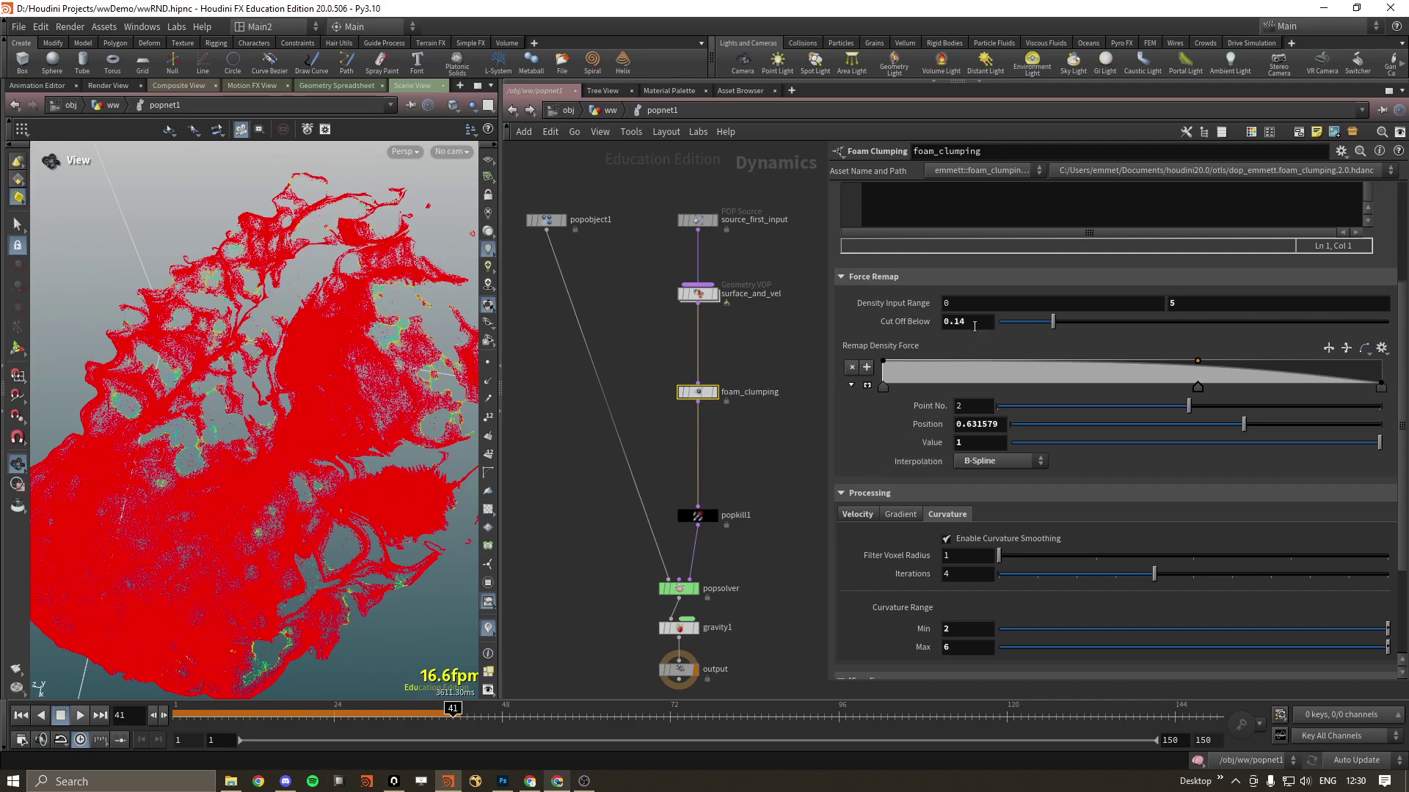
left_click(80, 715)
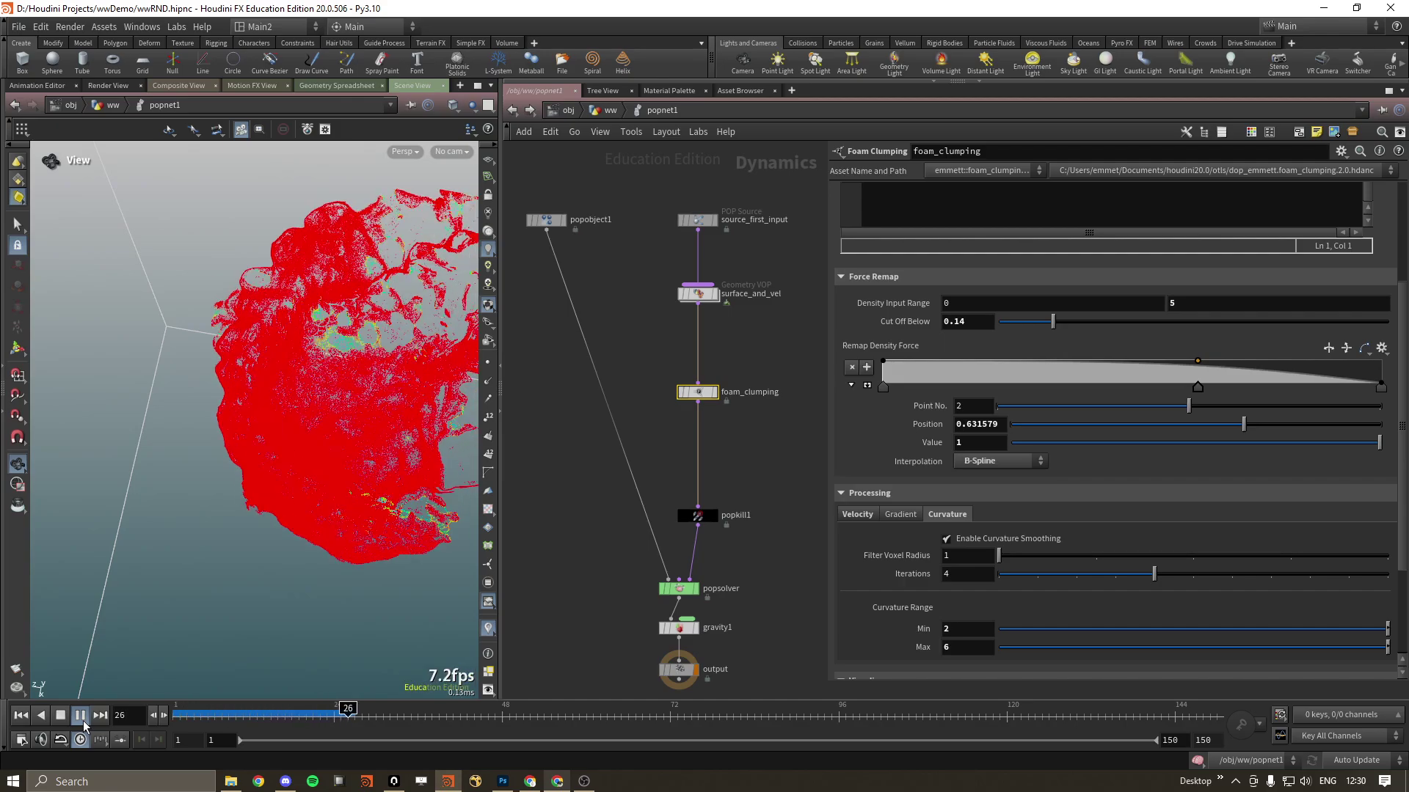
left_click(79, 716)
scroll(325, 350, "up", 5)
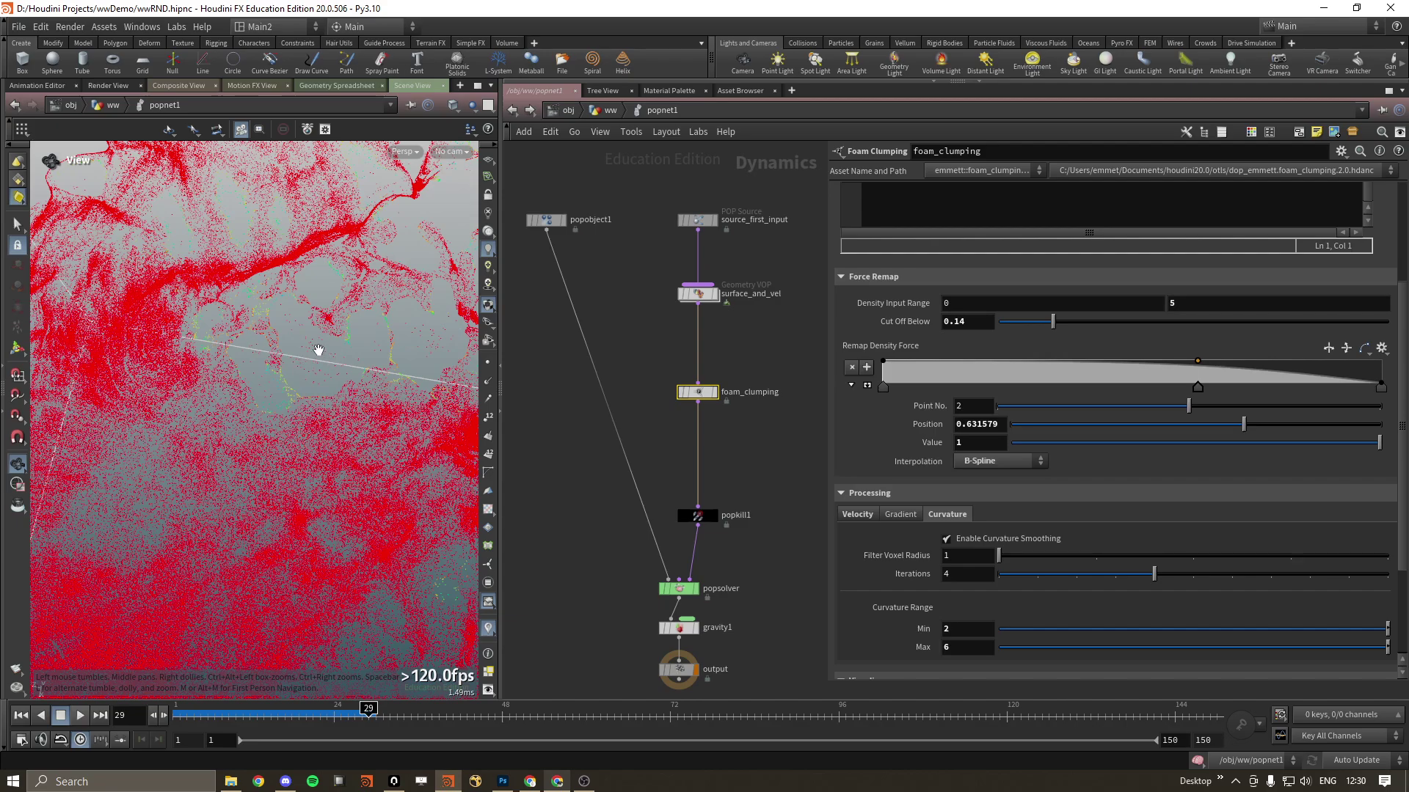
scroll(292, 369, "down", 3)
scroll(264, 380, "down", 3)
scroll(270, 386, "down", 3)
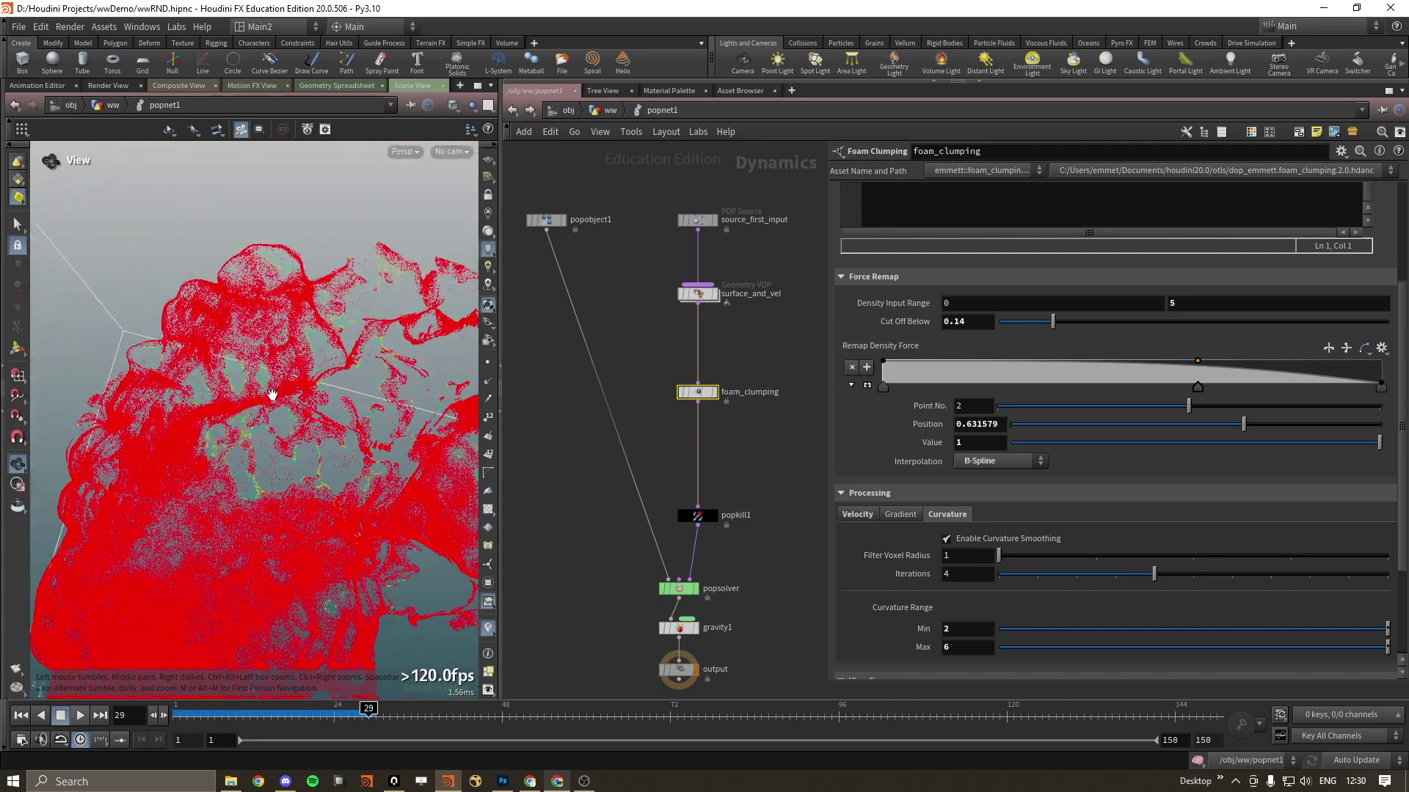
left_click_drag(1002, 330, 951, 326)
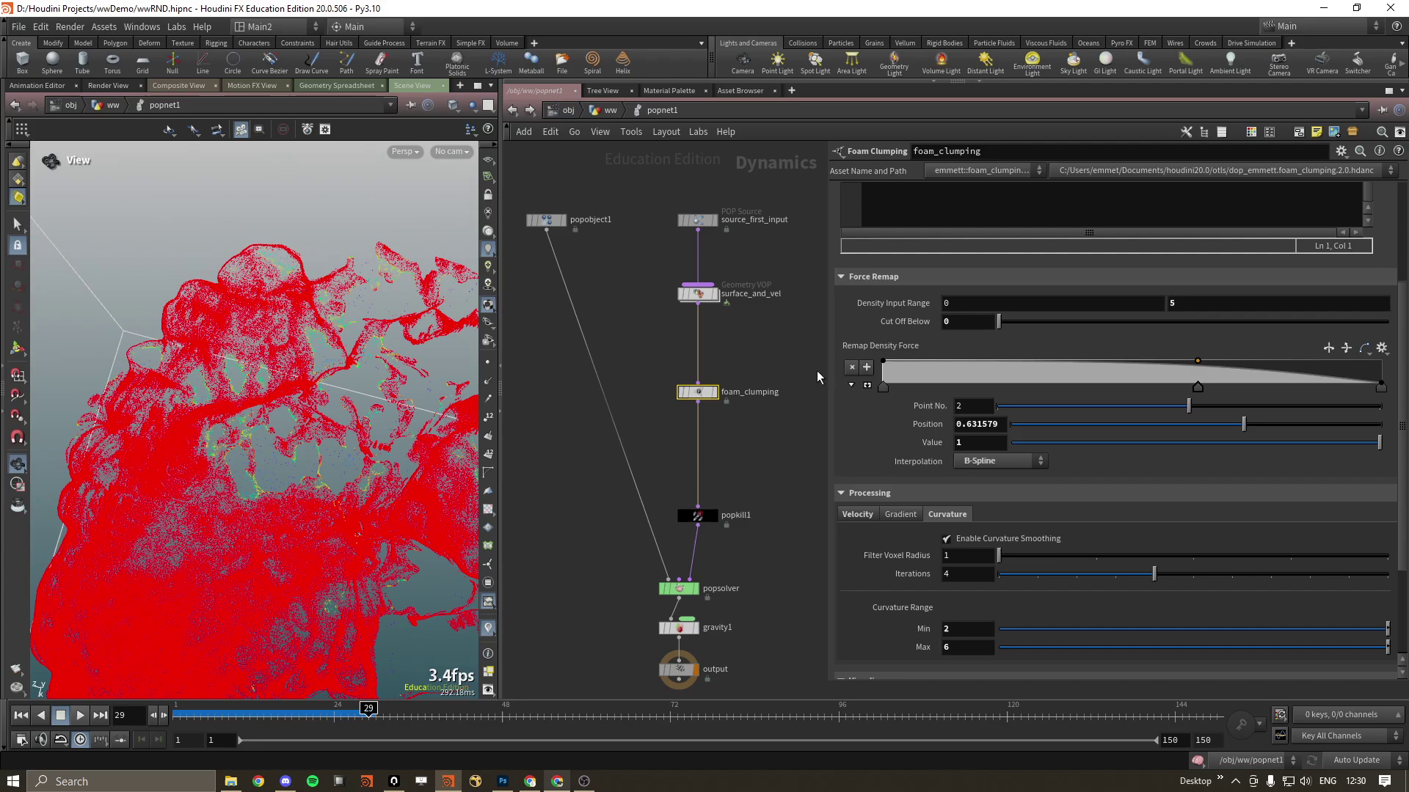
key("d")
- Close the geometry display settings and orbit around the particle cloud
left_click(148, 269)
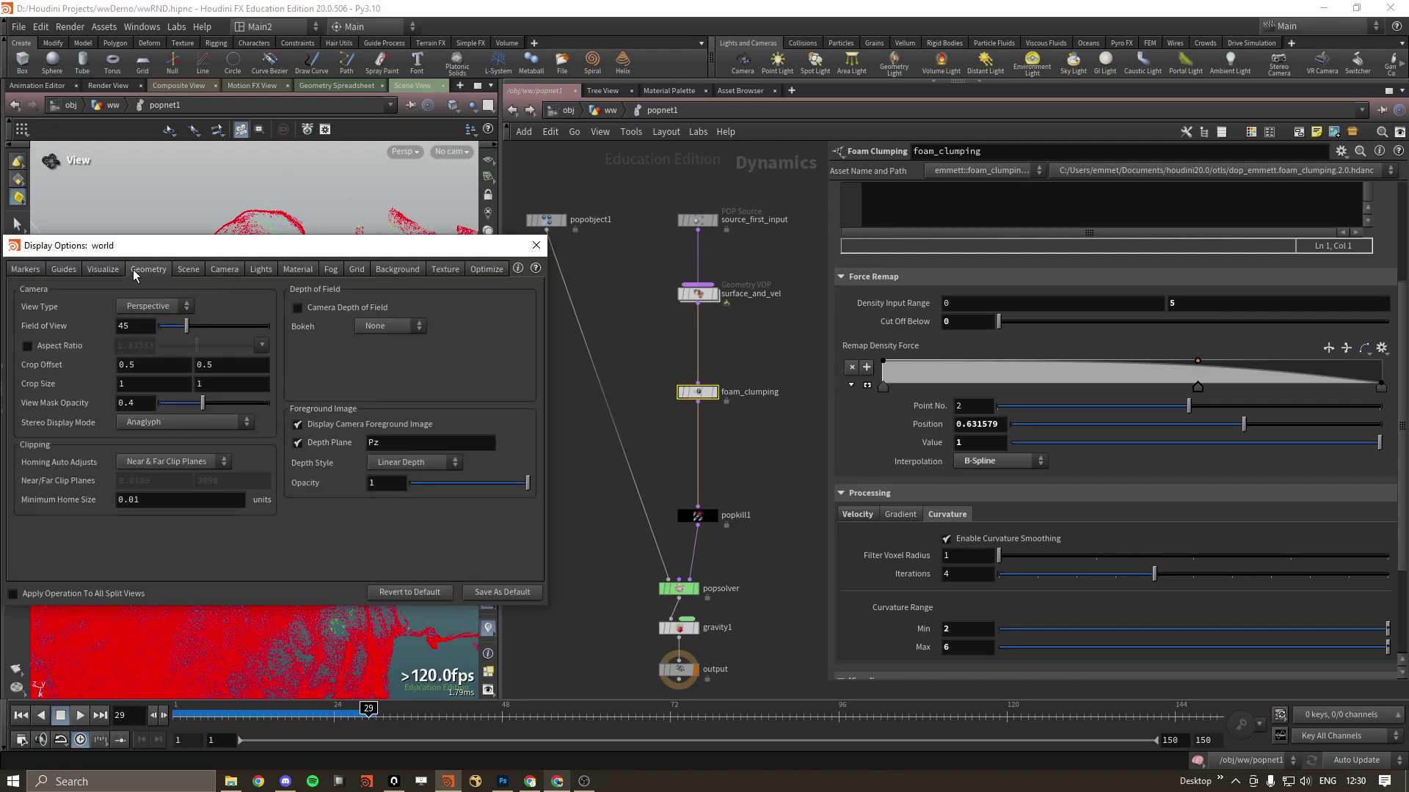
left_click(138, 472)
left_click(537, 252)
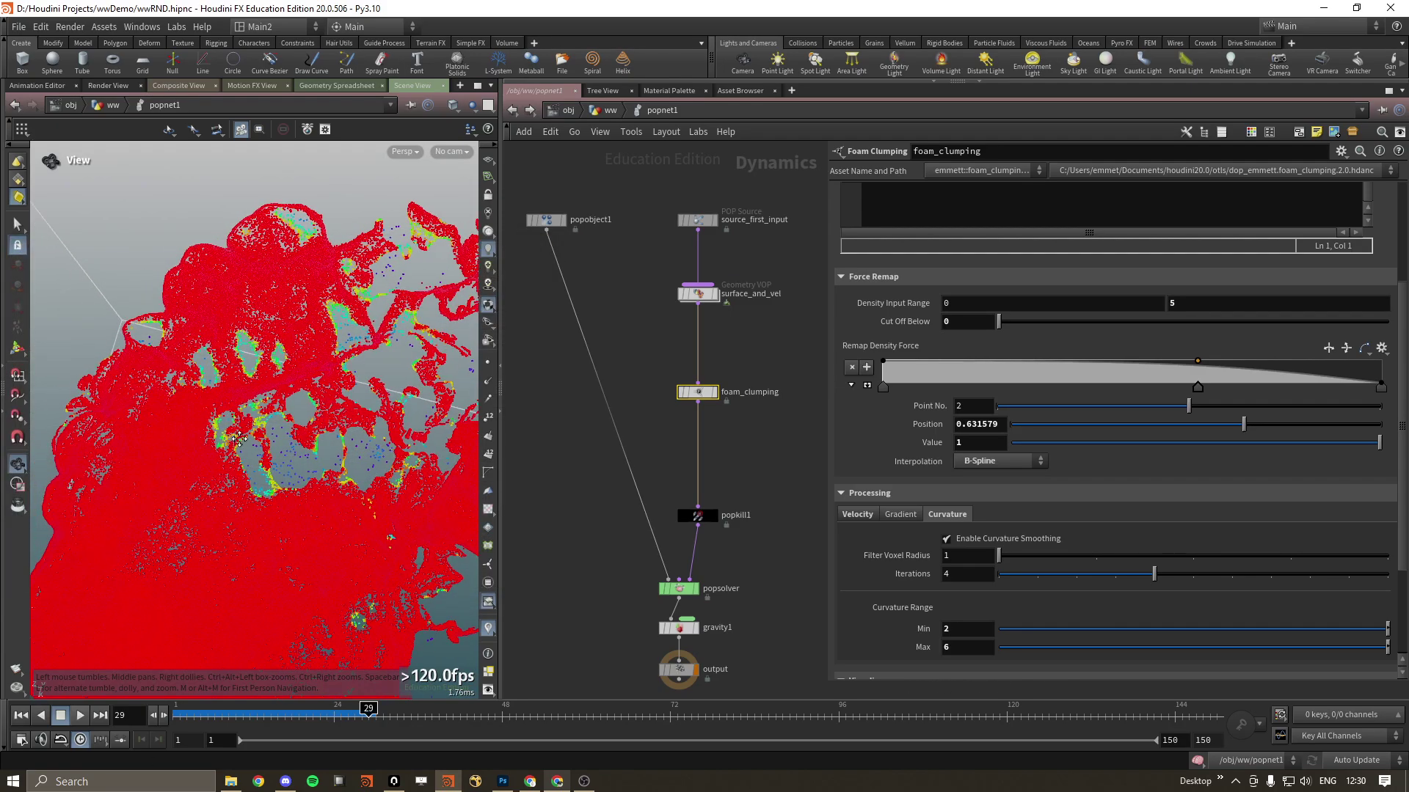
scroll(315, 455, "up", 3)
scroll(277, 456, "down", 3)
scroll(257, 454, "down", 2)
scroll(256, 455, "up", 3)
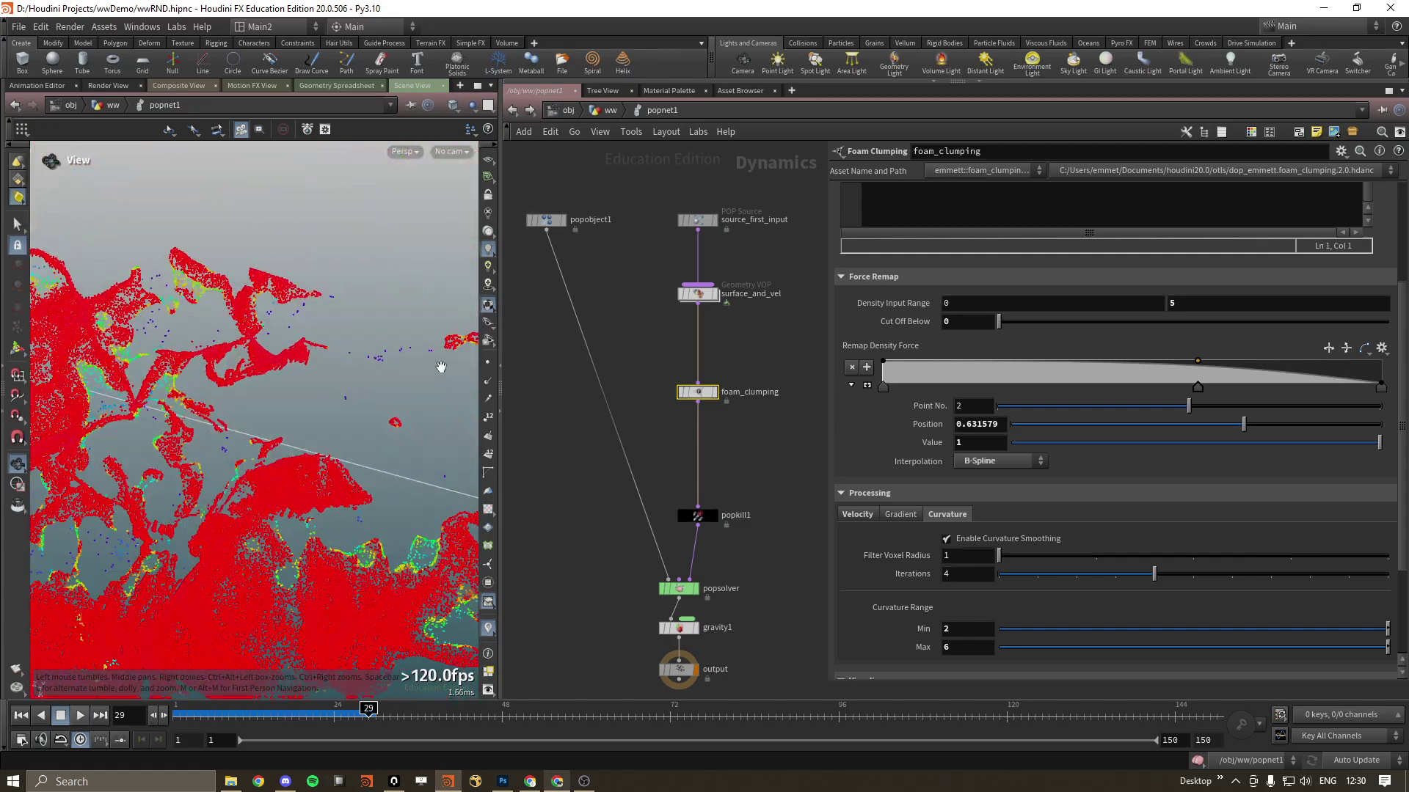
left_click_drag(256, 455, 328, 405)
- Try several Cut Off Below values, settle on 0.1, and replay the sim from the start
left_click_drag(1010, 330, 1022, 330)
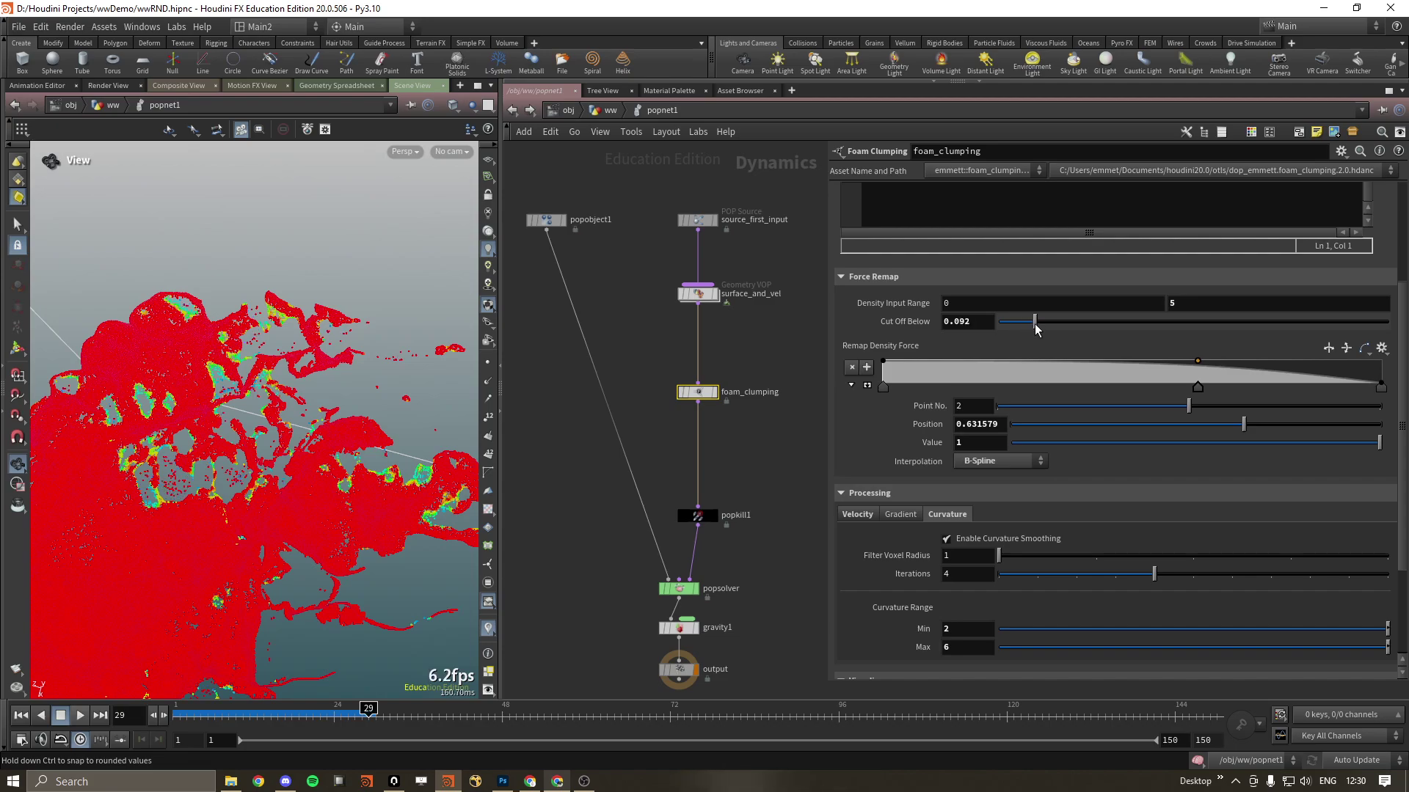
left_click_drag(1074, 325, 1115, 323)
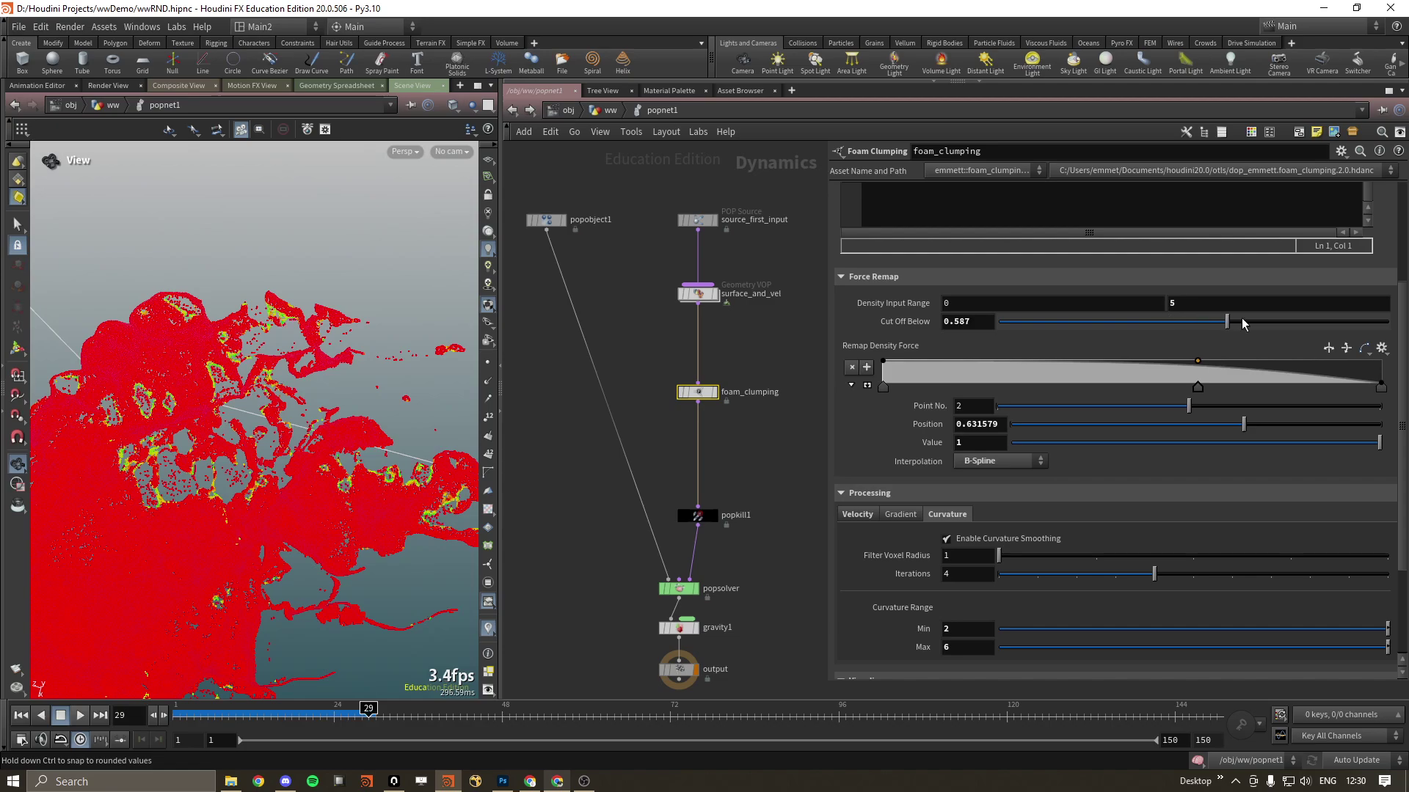
left_click_drag(1099, 320, 1055, 321)
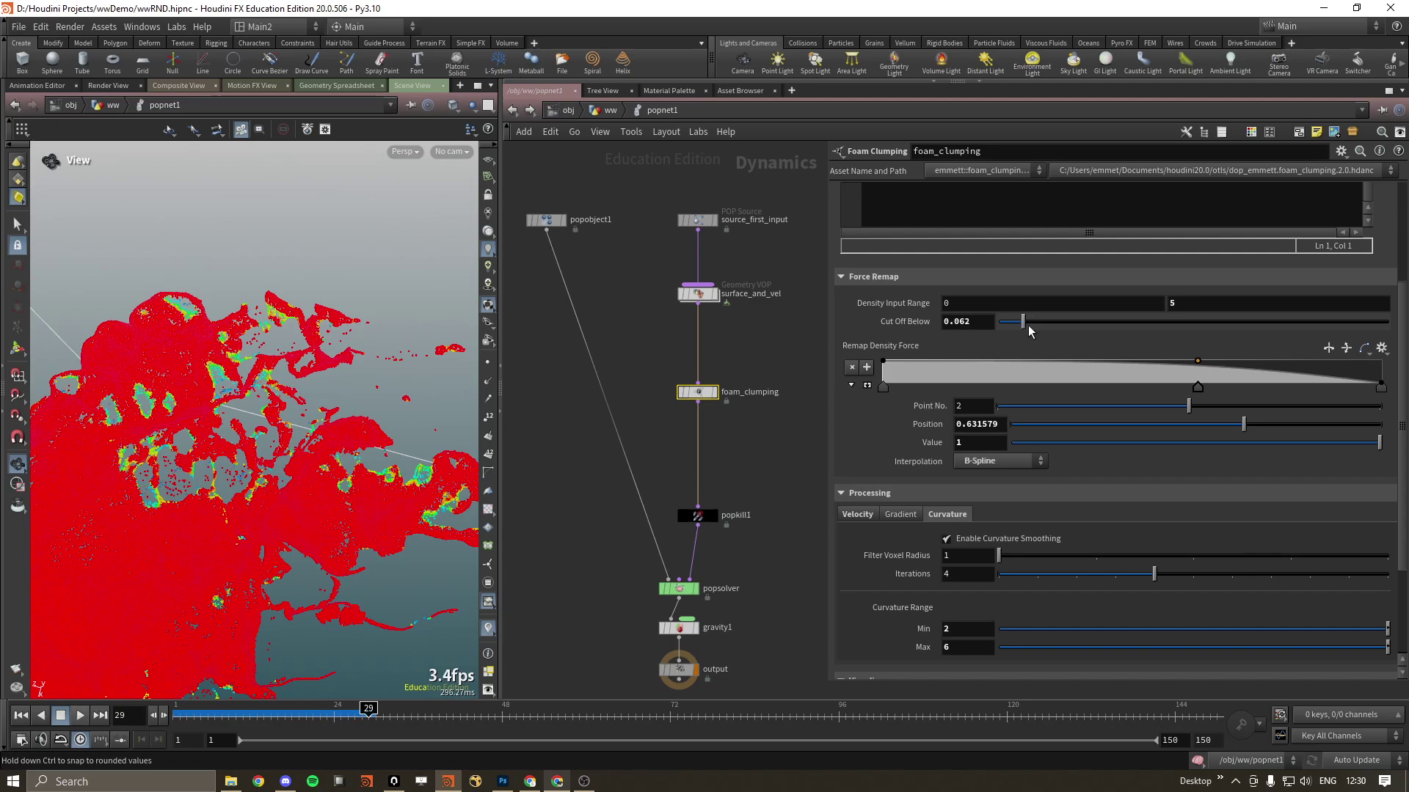
left_click(988, 321)
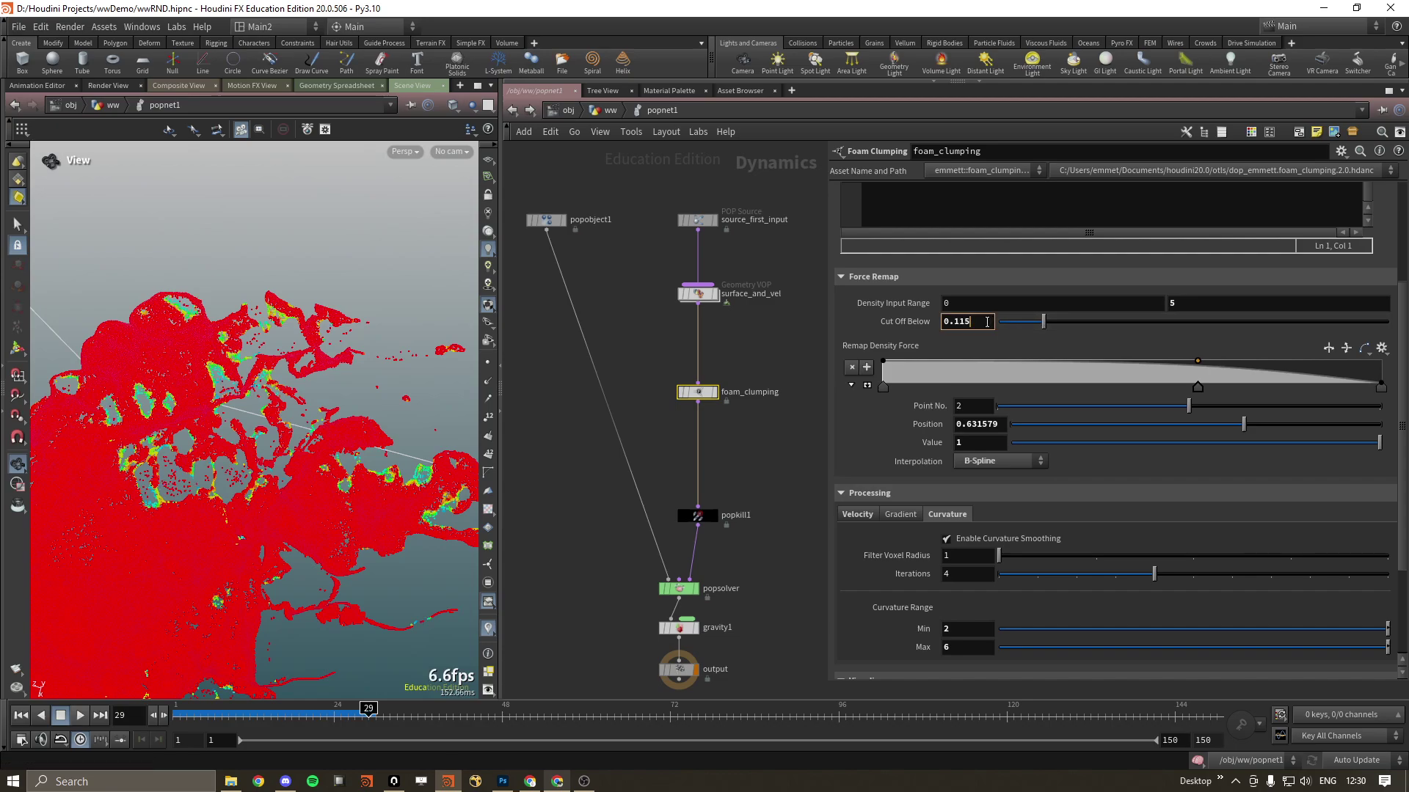
key("BackSpace")
key("Return")
scroll(272, 451, "up", 2)
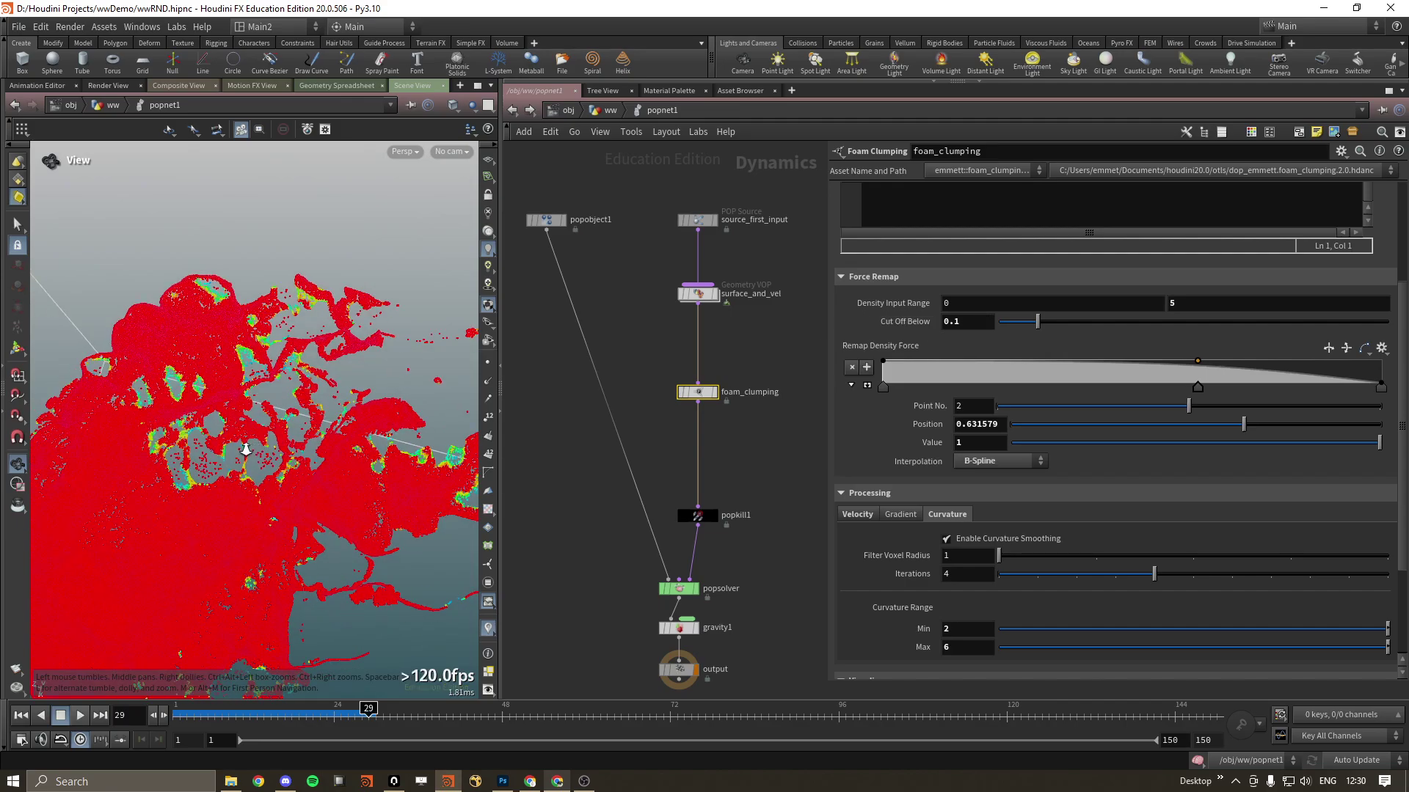
scroll(272, 450, "up", 2)
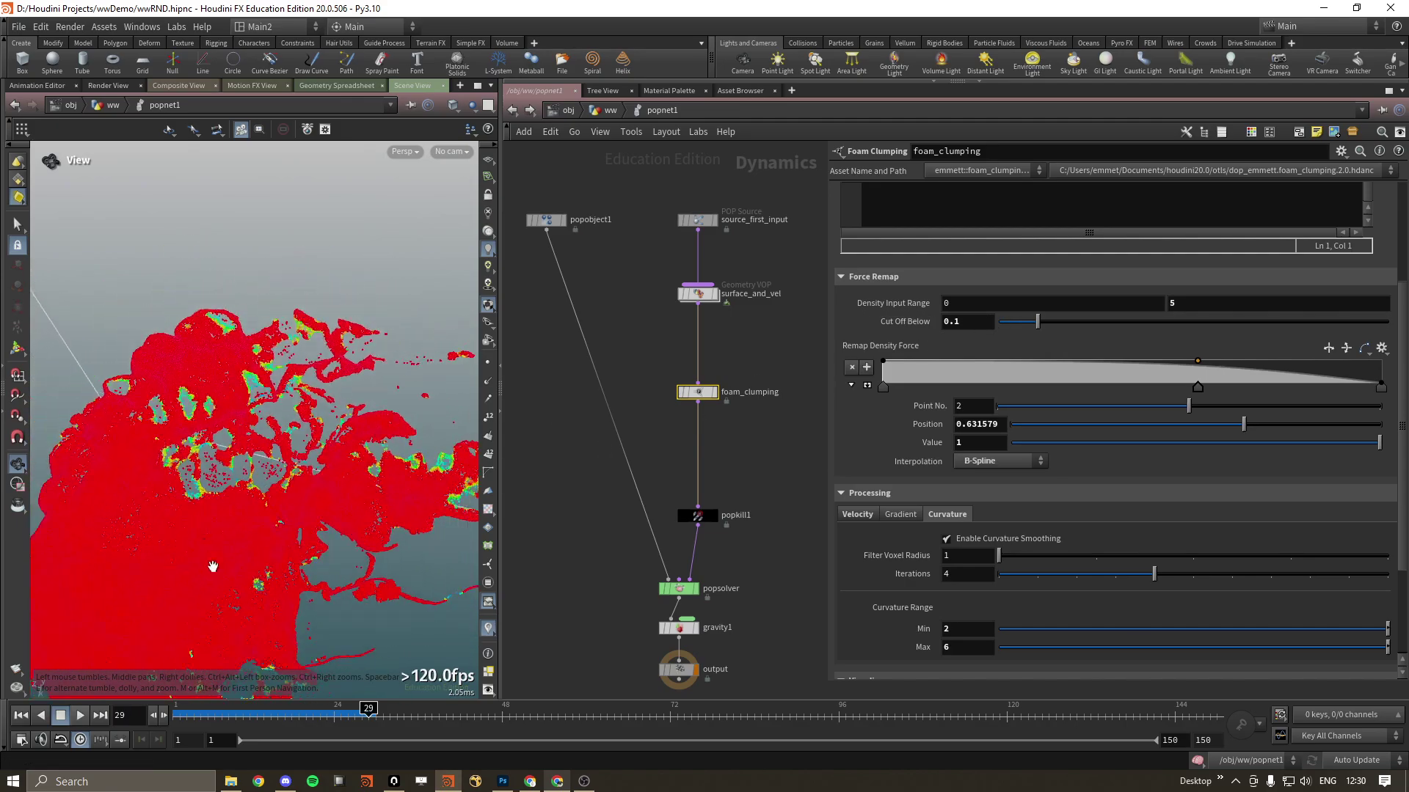
left_click(21, 715)
left_click(81, 715)
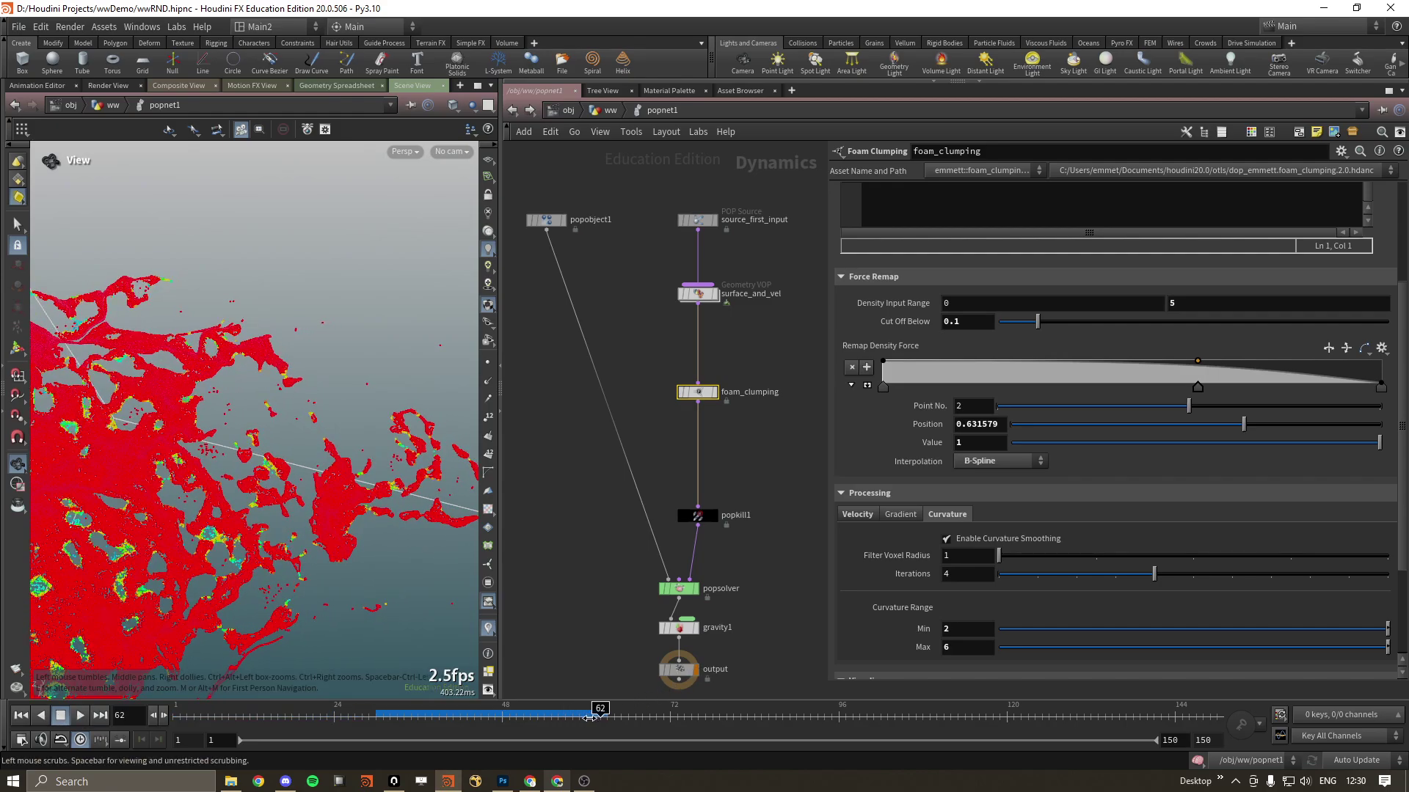
- Scrub the timeline to frame 55, then back to frame 51, to inspect the foam's density colouring
left_click(529, 723)
mouse_move(530, 723)
left_mouse_down()
mouse_move(549, 727)
mouse_move(523, 723)
left_mouse_up()
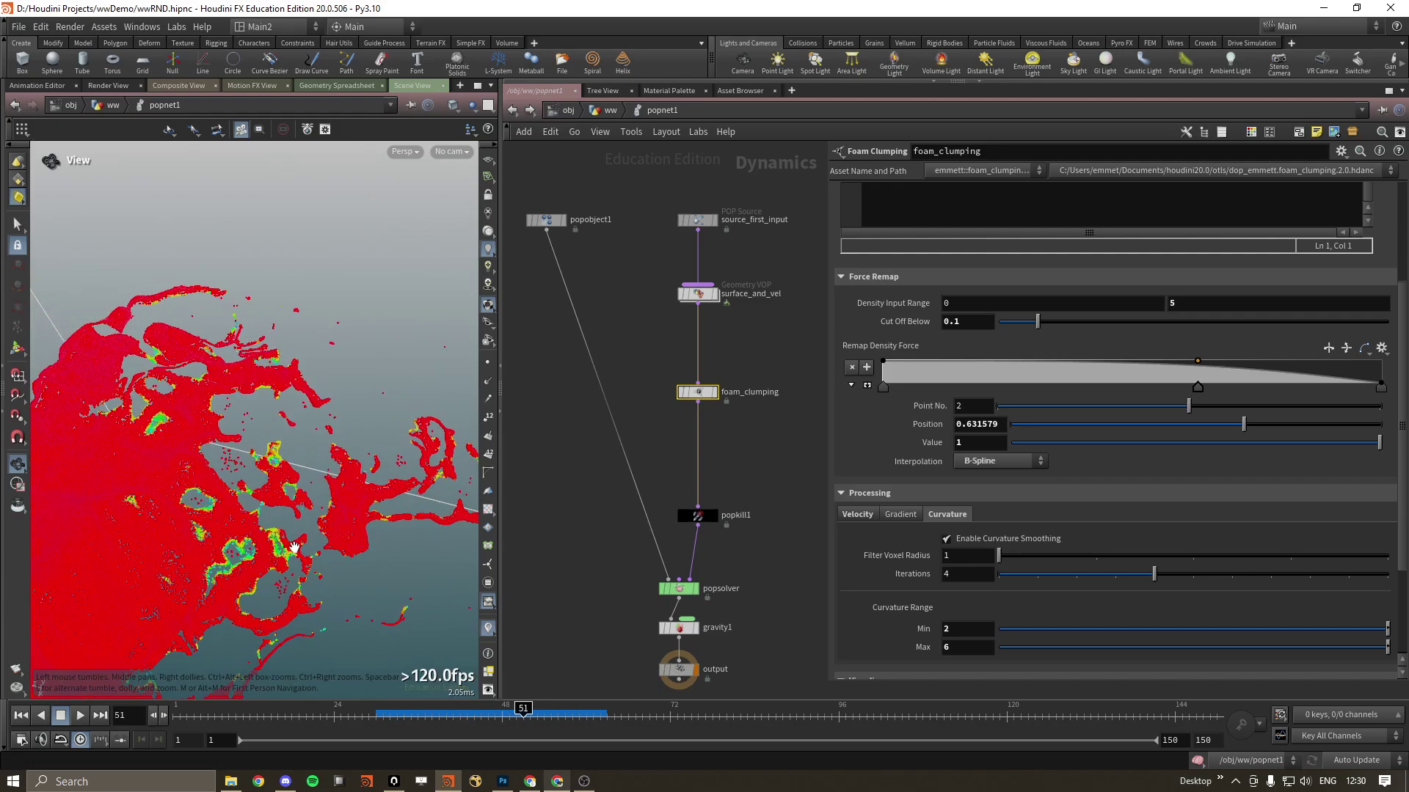
left_click_drag(254, 463, 199, 492)
scroll(199, 492, "up", 3)
scroll(200, 493, "up", 3)
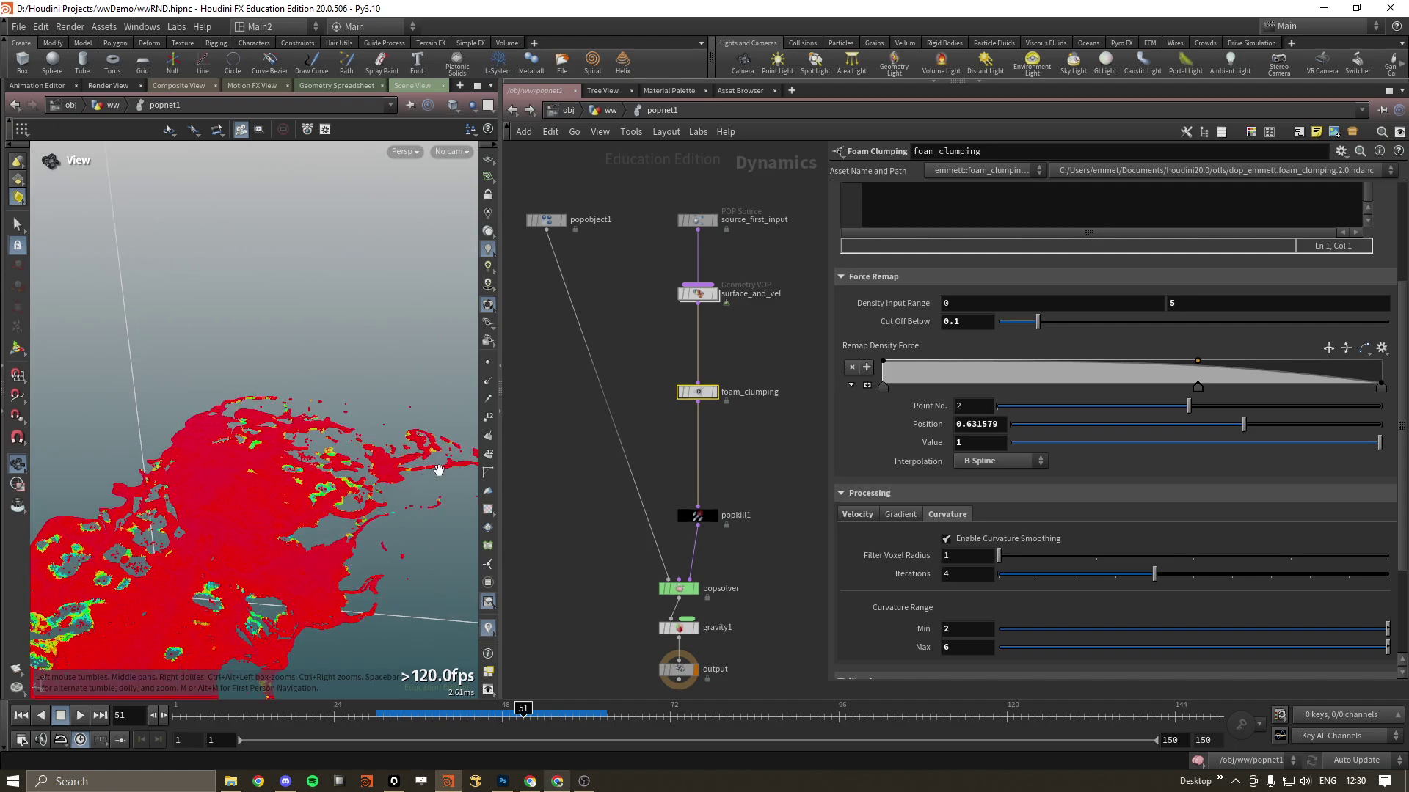
scroll(200, 492, "up", 2)
scroll(885, 564, "down", 3)
scroll(847, 566, "down", 1)
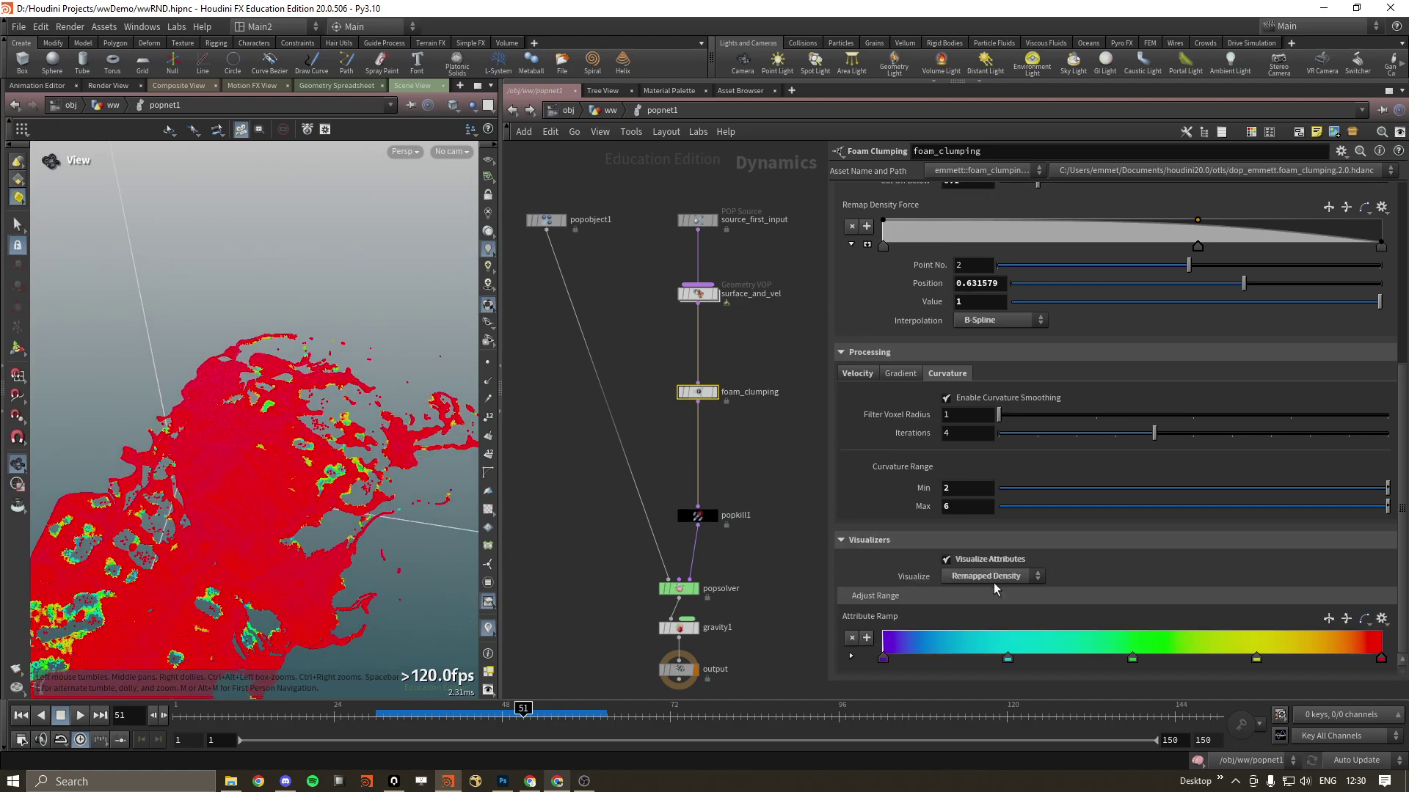
scroll(858, 559, "up", 3)
scroll(857, 559, "up", 4)
scroll(858, 559, "up", 2)
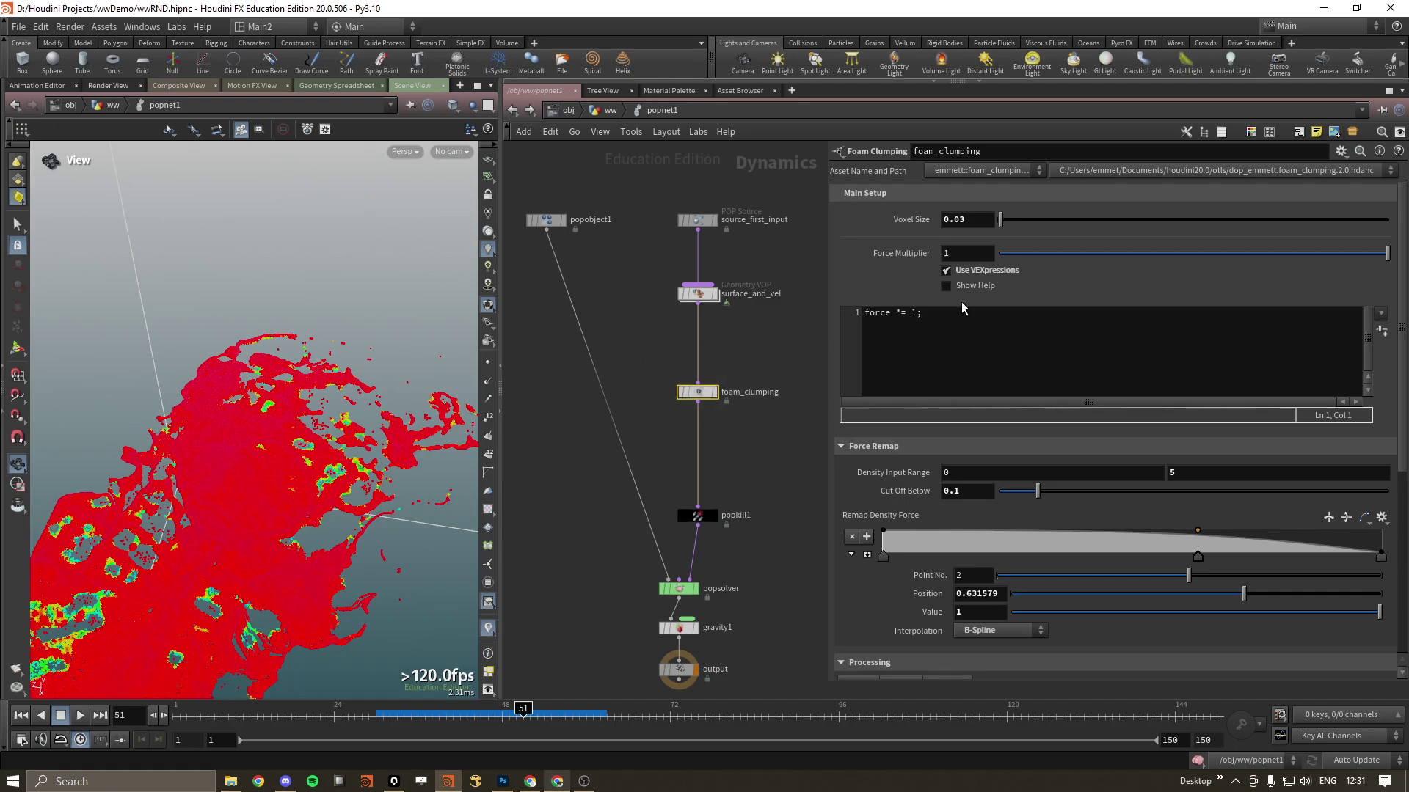
- Enable Show Help to reveal the notes on the force and fdens VEX variables
left_click(945, 286)
left_click(947, 385)
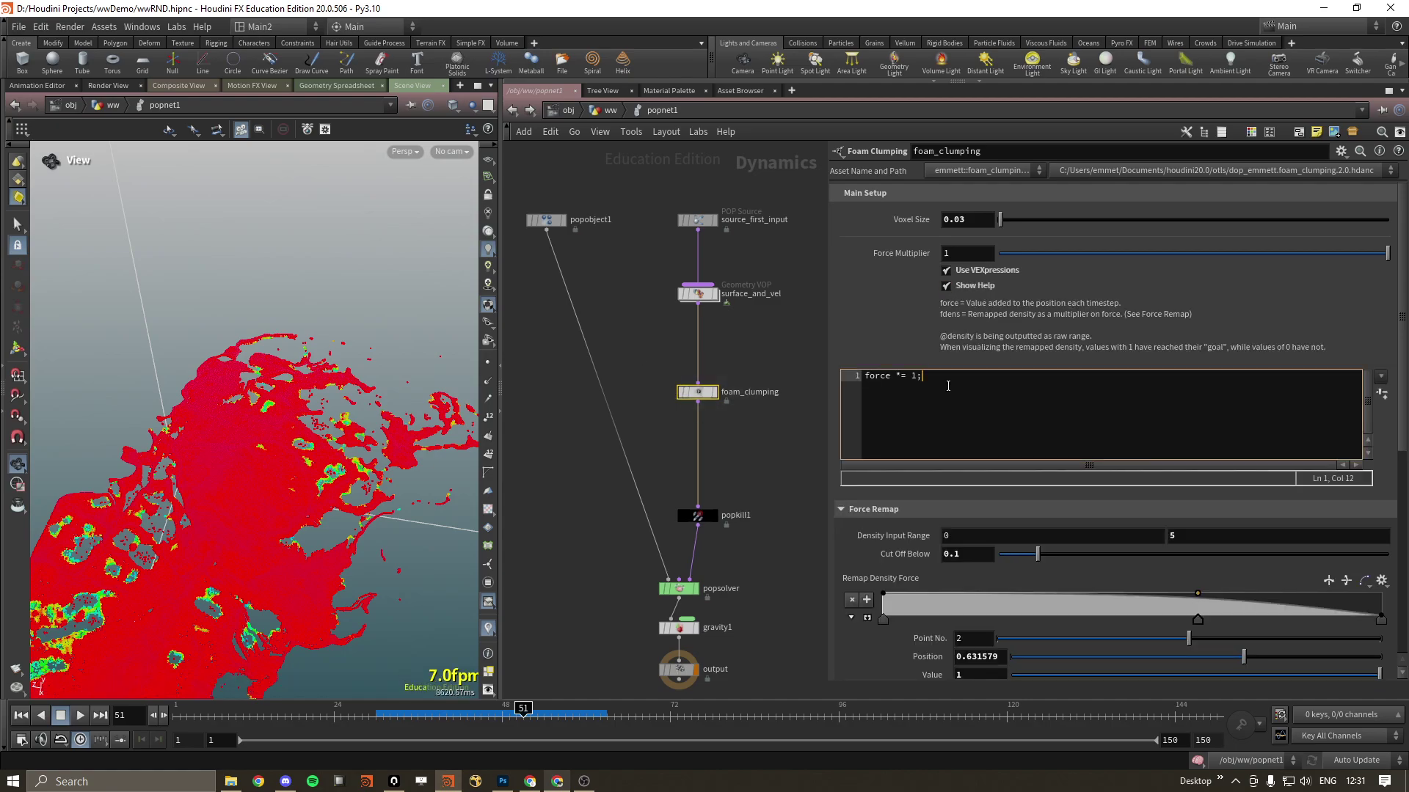
left_click(955, 314)
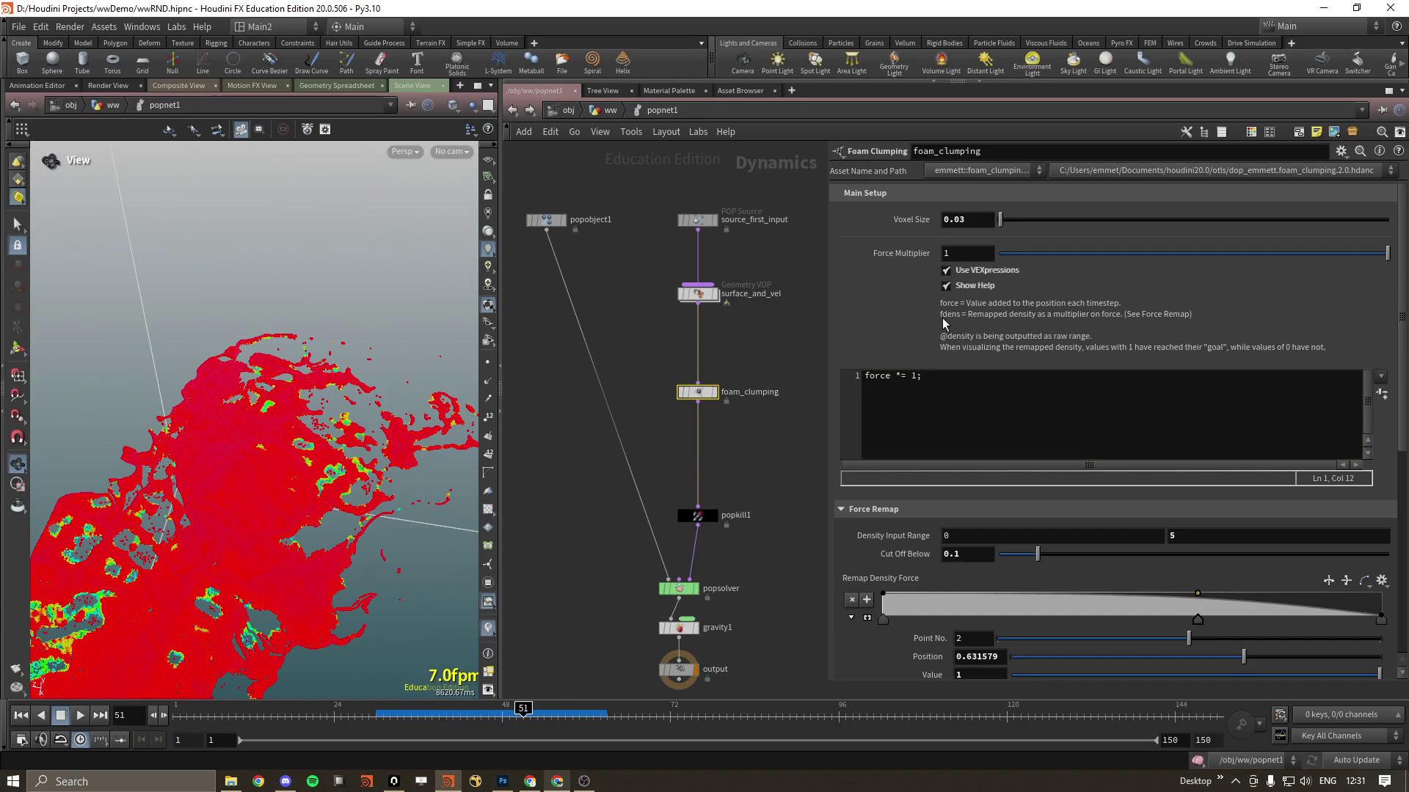
scroll(848, 359, "down", 1)
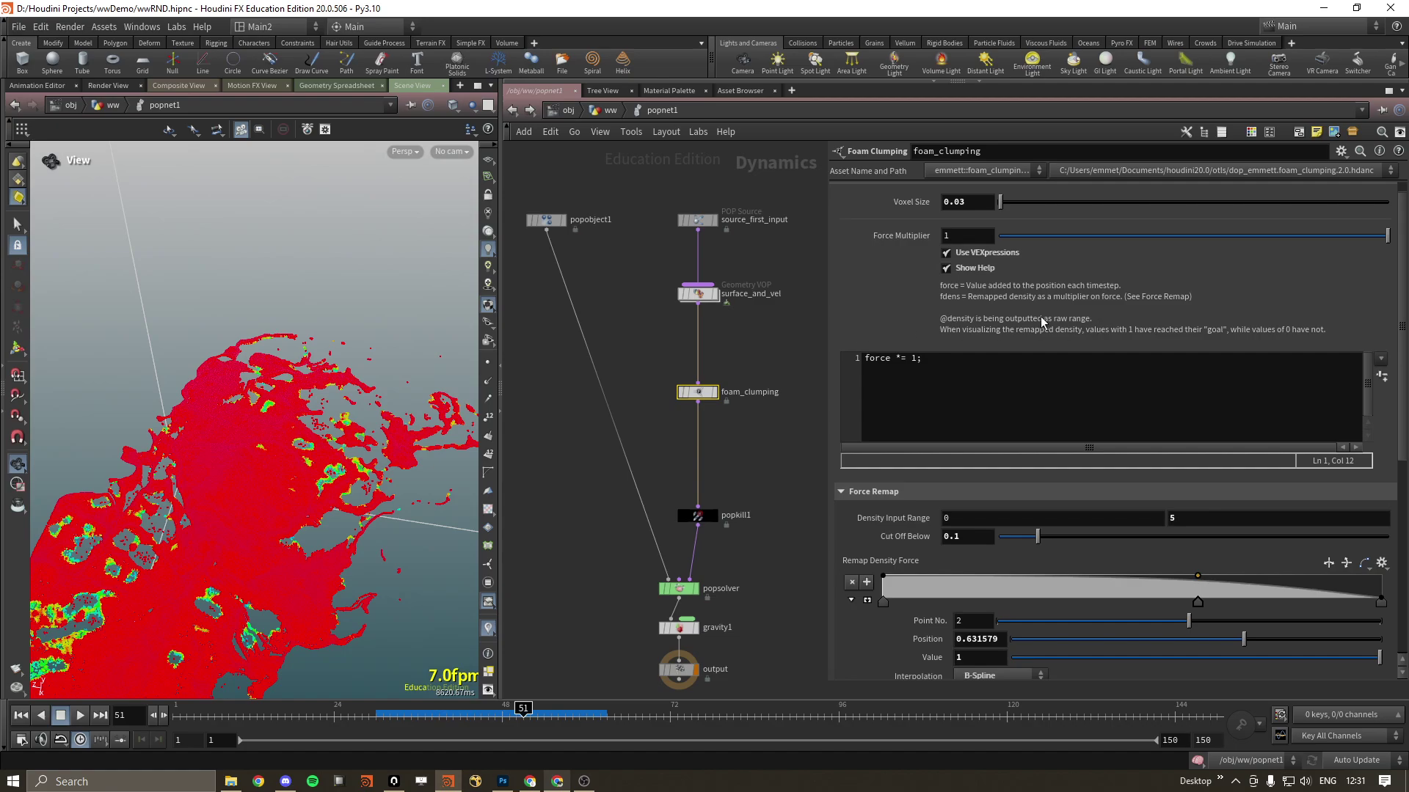
scroll(832, 374, "down", 3)
scroll(832, 389, "down", 2)
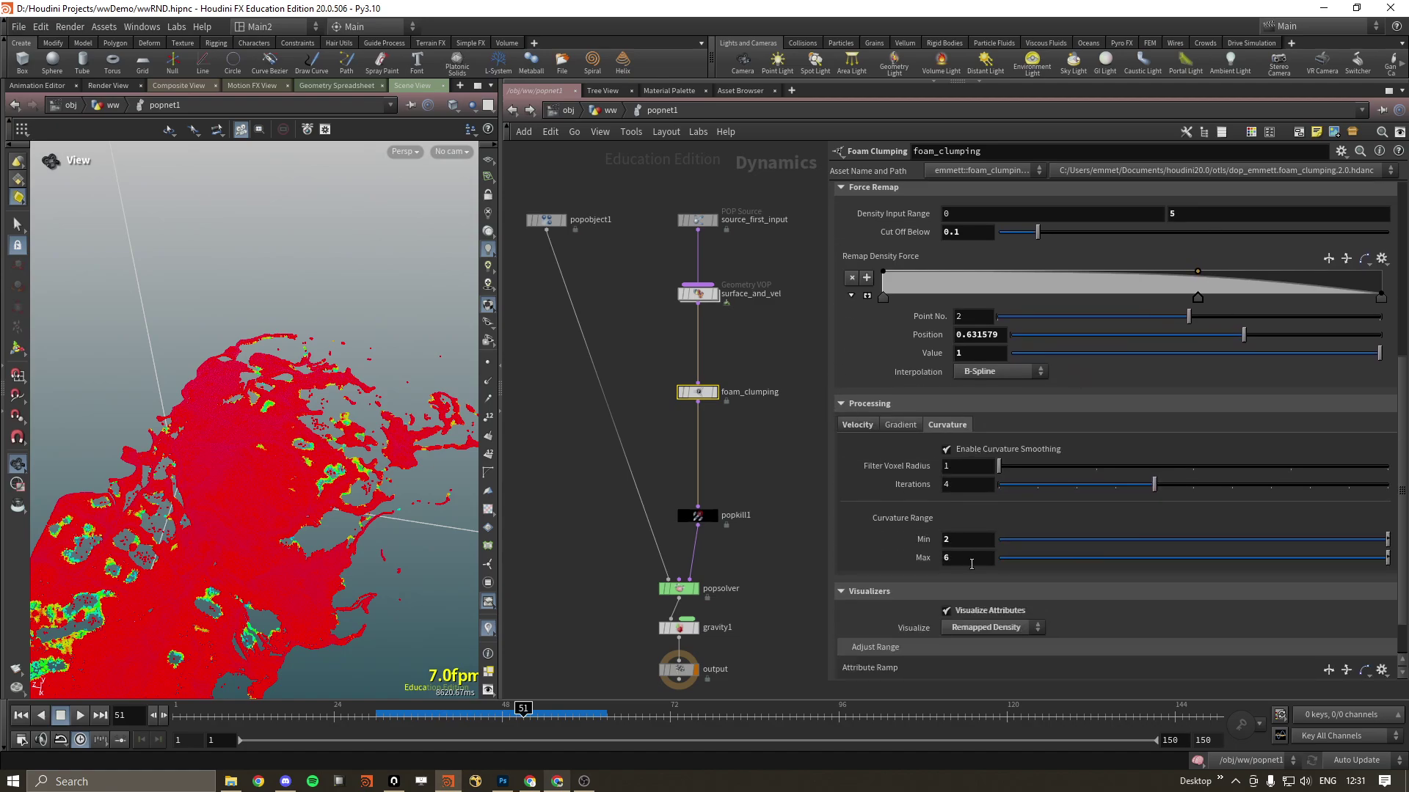
- Visualize raw Density (2–5 range) instead of remapped density and replay from frame 1
left_click(965, 629)
scroll(839, 612, "down", 2)
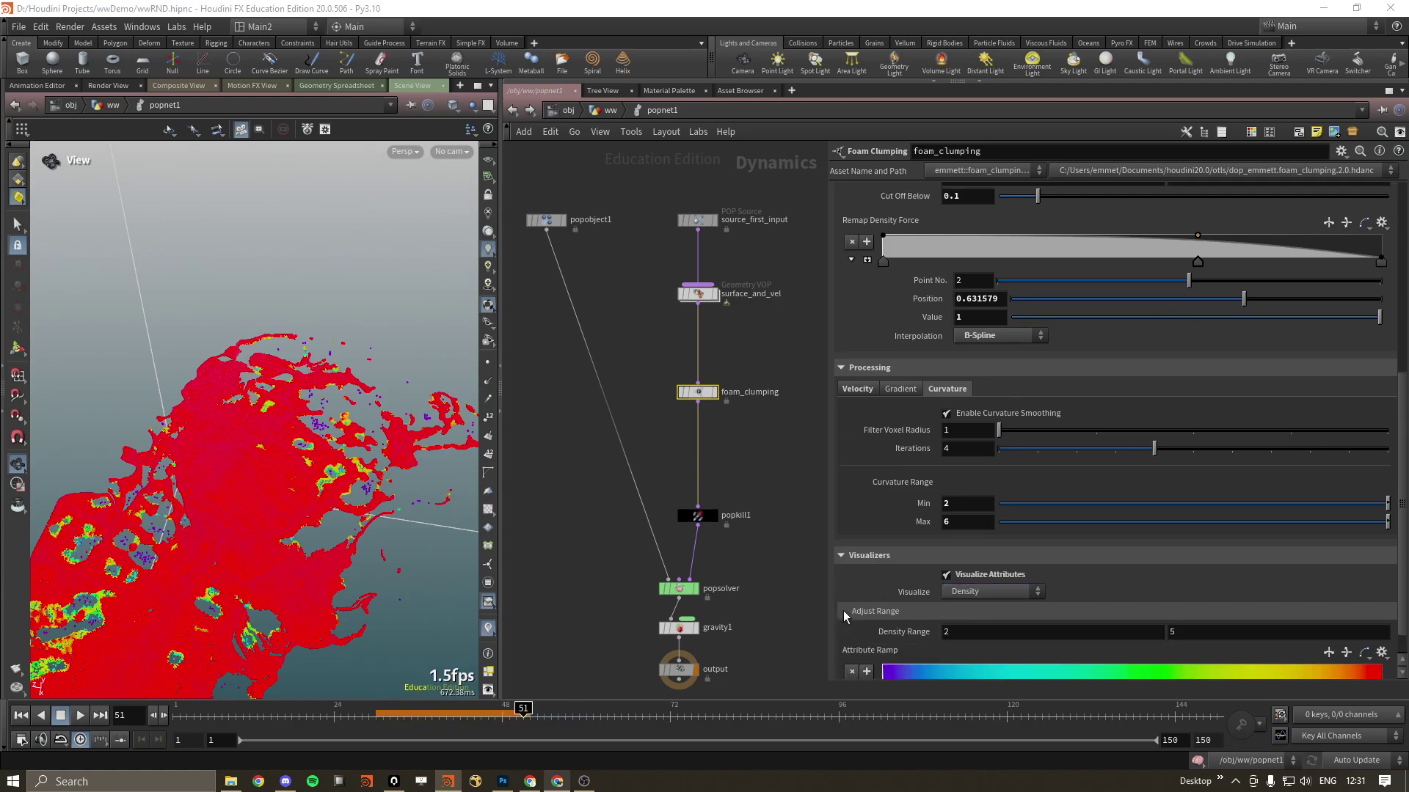
left_click_drag(419, 493, 295, 466)
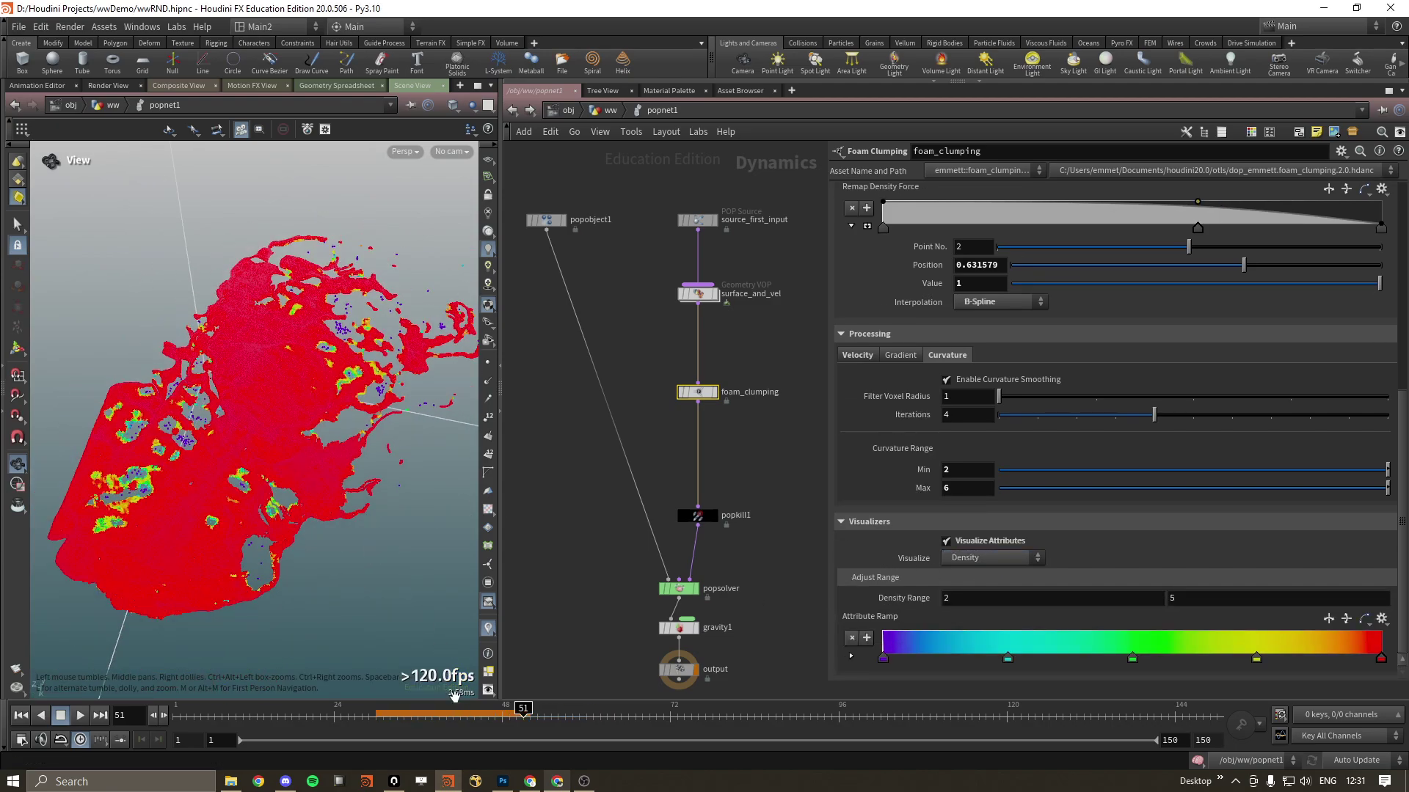
left_click(20, 716)
left_click(80, 716)
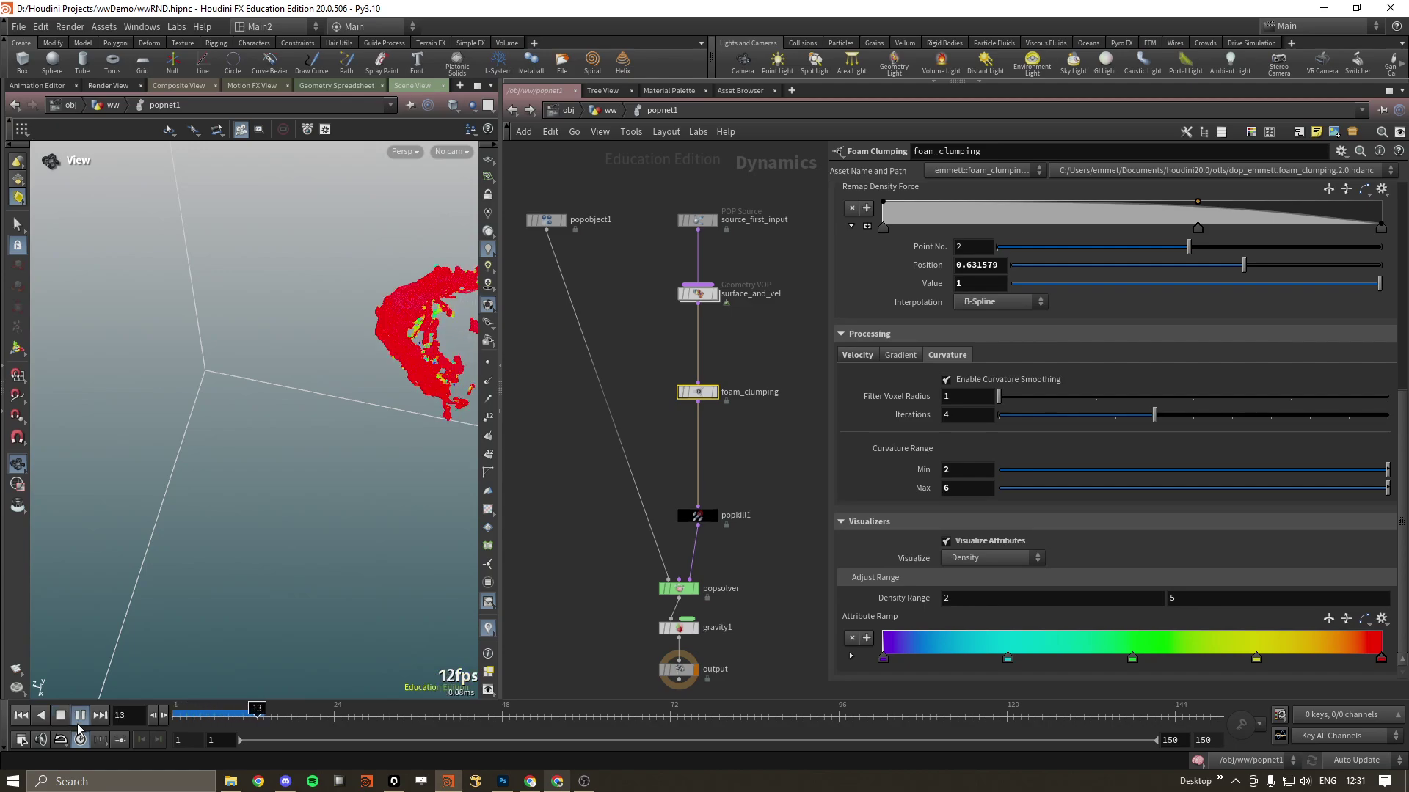